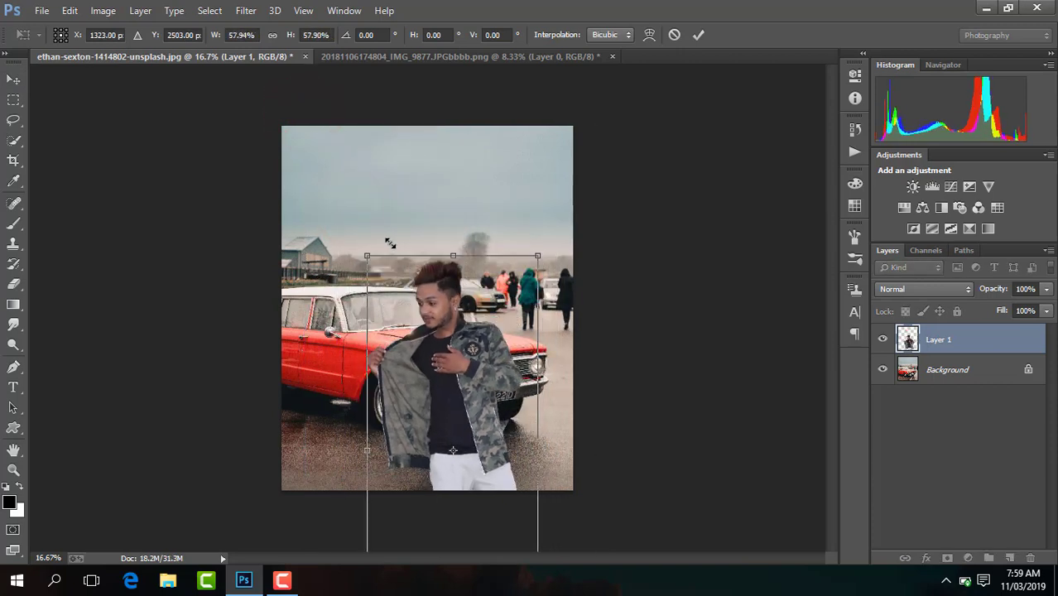
# Scale down the cut-out man on Layer 1 and place him standing full-length in front of the red car
pyautogui.doubleClick(392, 248)
pyautogui.moveTo(514, 338); pyautogui.dragTo(482, 197)
pyautogui.moveTo(337, 112); pyautogui.dragTo(385, 164)
pyautogui.press('Return')
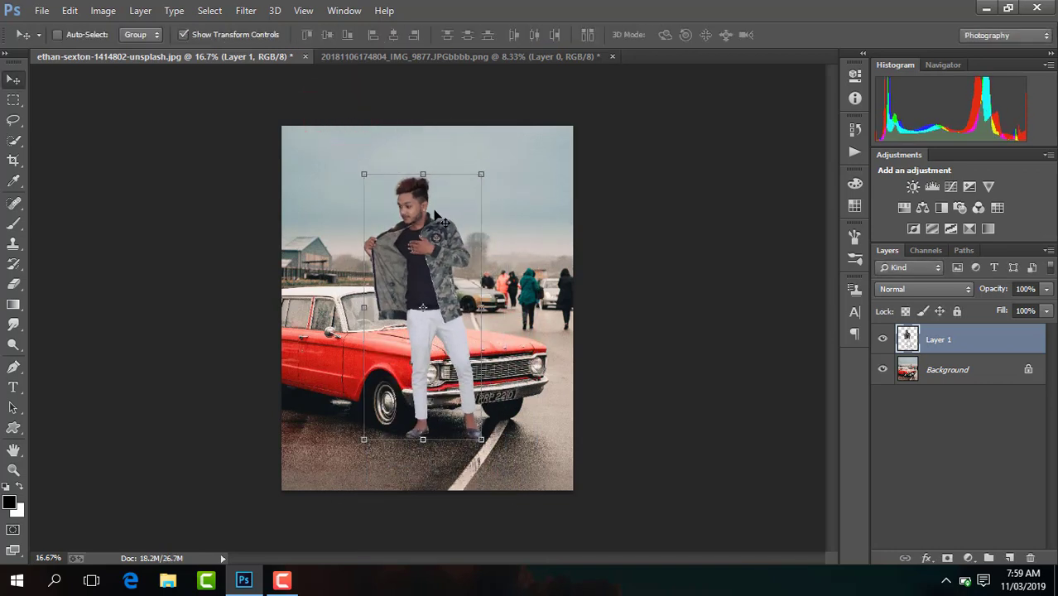
pyautogui.moveTo(437, 217); pyautogui.dragTo(418, 238)
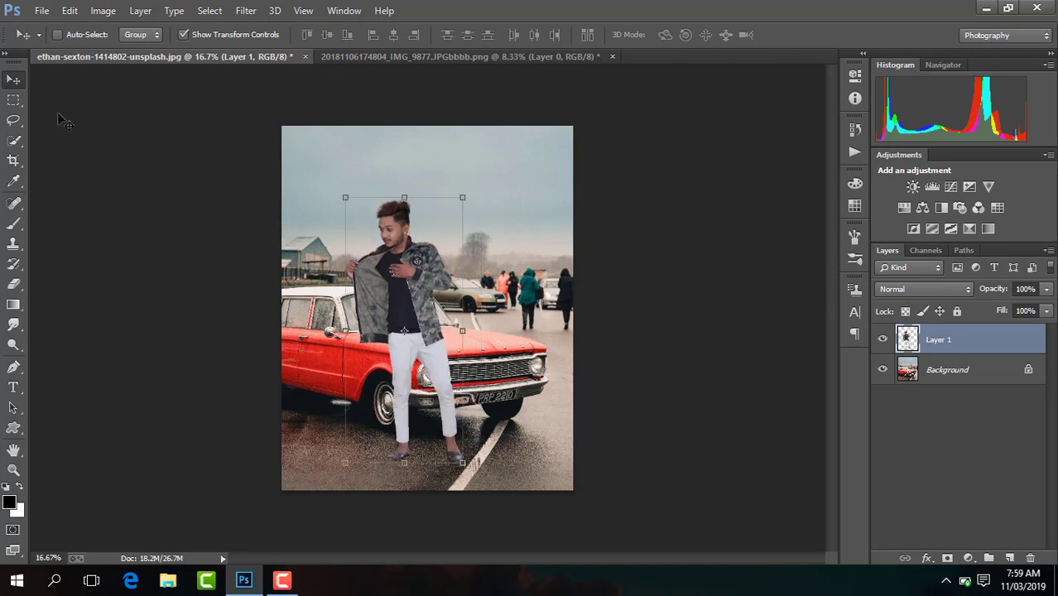
# Crop the image slightly narrower on both its left and right sides
pyautogui.click(12, 160)
pyautogui.moveTo(572, 306); pyautogui.dragTo(567, 307)
pyautogui.click(289, 309)
pyautogui.moveTo(289, 309); pyautogui.dragTo(298, 312)
pyautogui.press('Return')
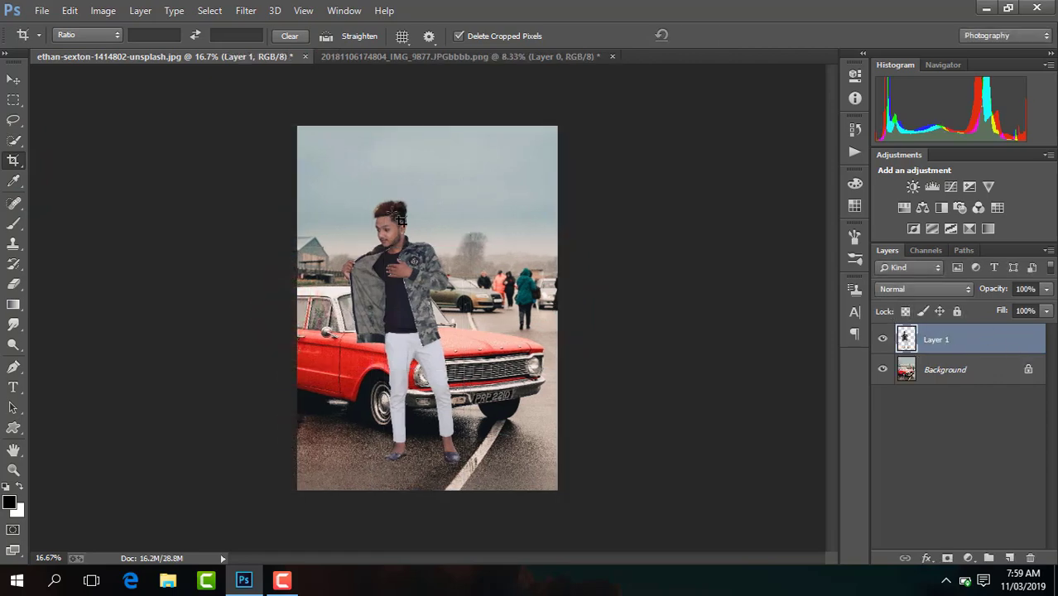
# Shrink the man a little more and reposition him on the wet road in front of the car
pyautogui.click(13, 77)
pyautogui.hotkey('ctrl', '+')
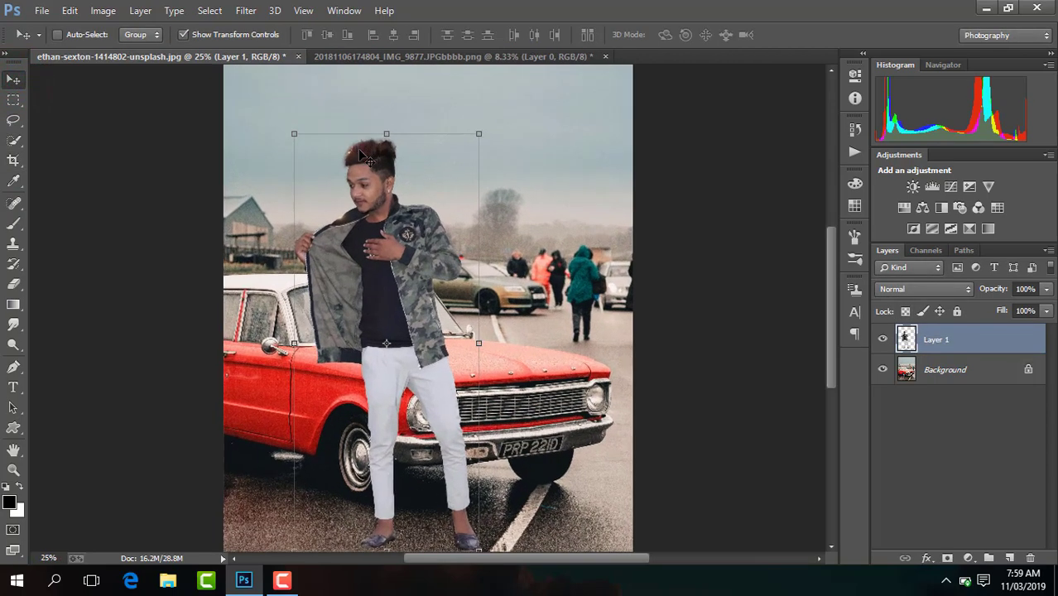
pyautogui.moveTo(832, 302); pyautogui.dragTo(831, 348)
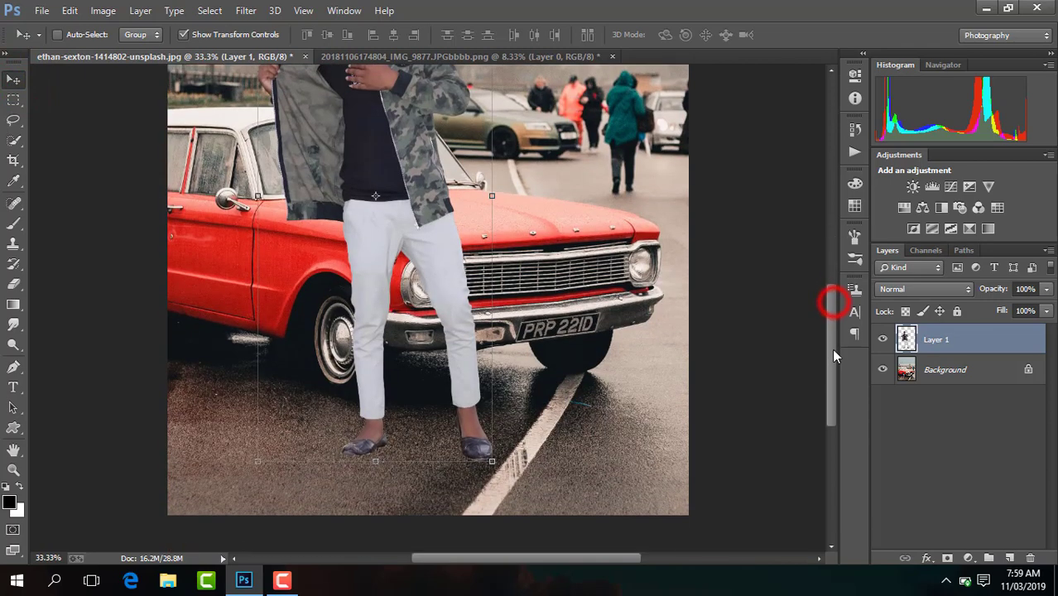
pyautogui.click(504, 202)
pyautogui.moveTo(507, 205); pyautogui.dragTo(509, 211)
pyautogui.press('Return')
pyautogui.hotkey('ctrl', '-')
pyautogui.hotkey('ctrl', '-')
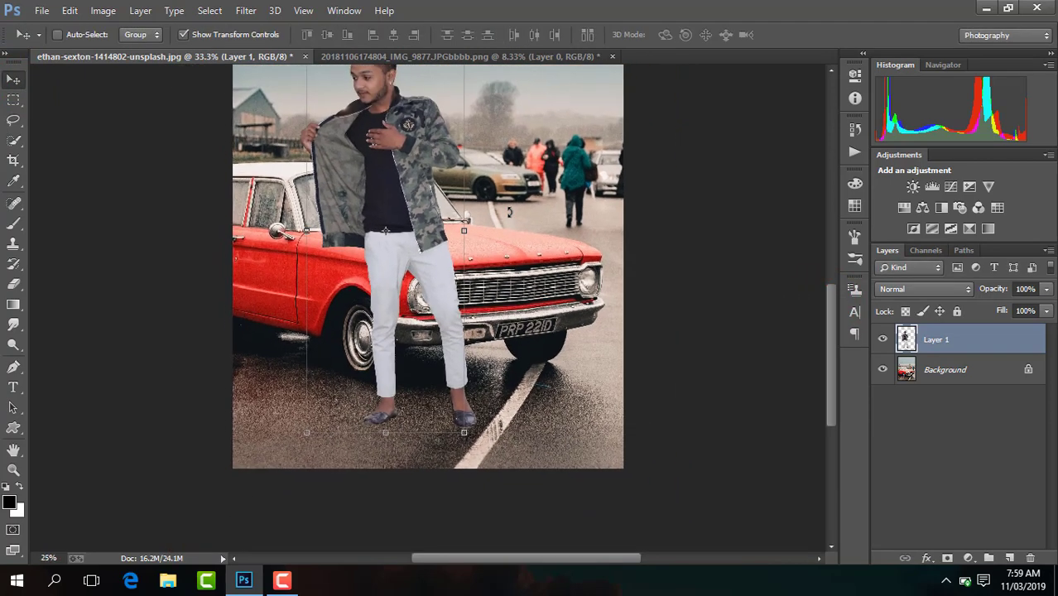
pyautogui.moveTo(429, 225); pyautogui.dragTo(432, 222)
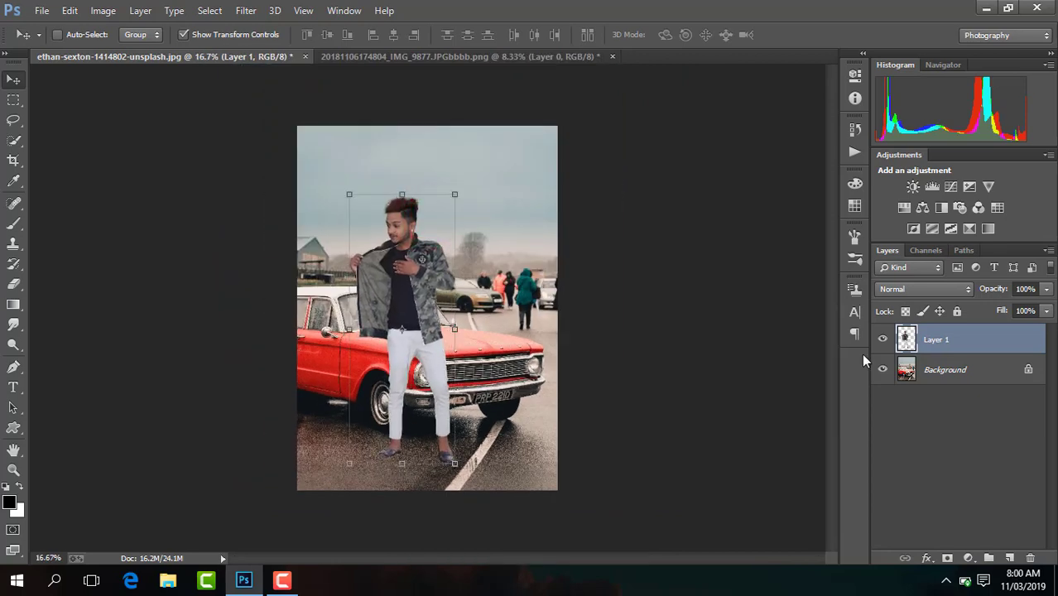
# Apply a Shadows/Highlights adjustment to the man's layer with Shadows at 35% and Highlights at 0%
pyautogui.click(102, 10)
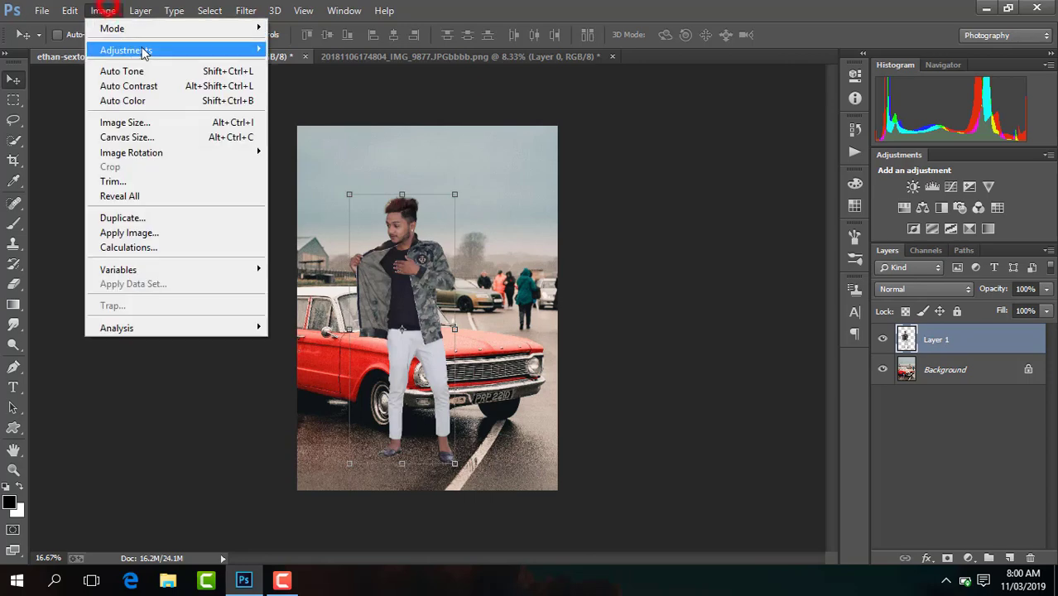
pyautogui.moveTo(145, 48)
pyautogui.click(416, 318)
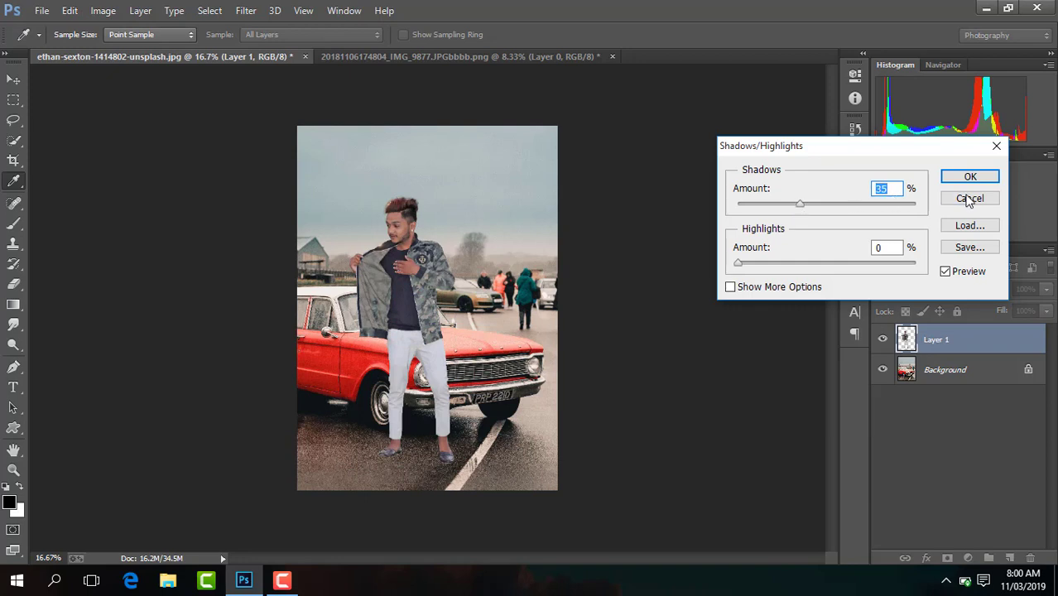
pyautogui.click(966, 178)
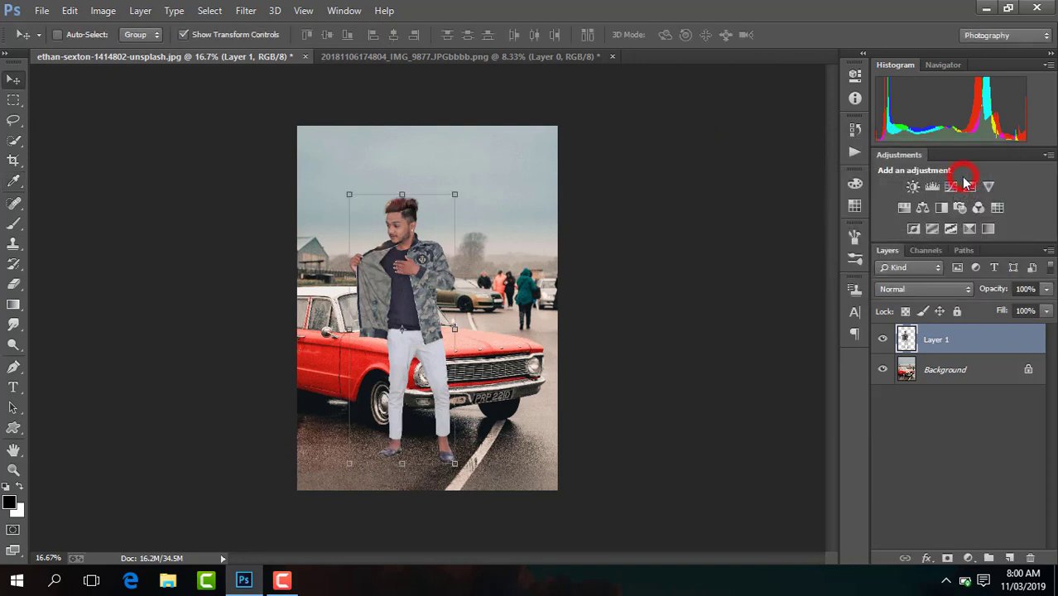
# Add a new layer above the Background and dab one soft black 107 px brush spot on the ground between the shoes
pyautogui.click(957, 370)
pyautogui.click(1009, 558)
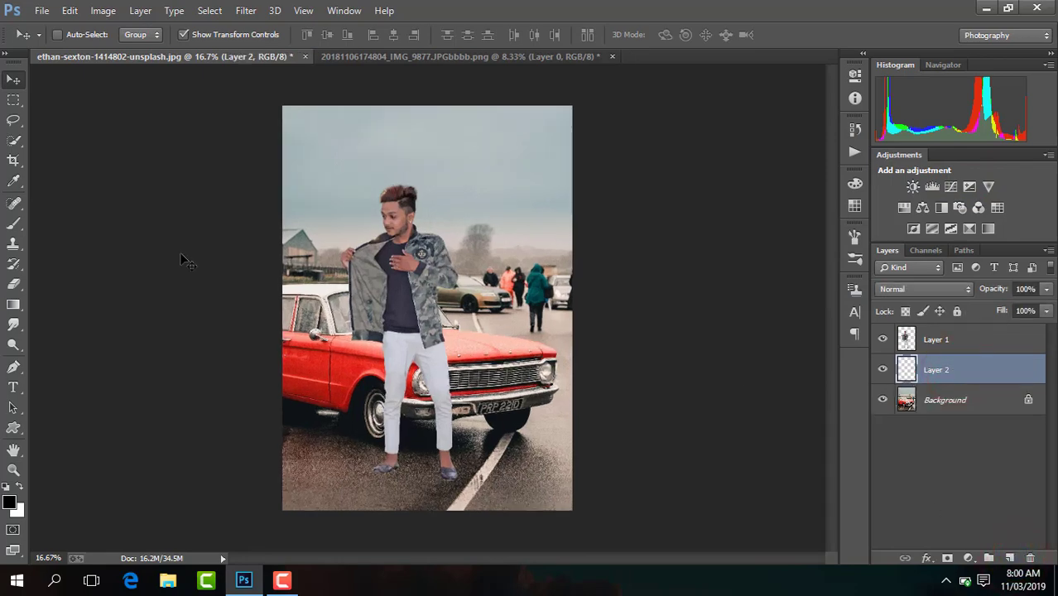
pyautogui.hotkey('ctrl', '+')
pyautogui.moveTo(830, 263); pyautogui.dragTo(827, 352)
pyautogui.hotkey('ctrl', '+')
pyautogui.hotkey('ctrl', '+')
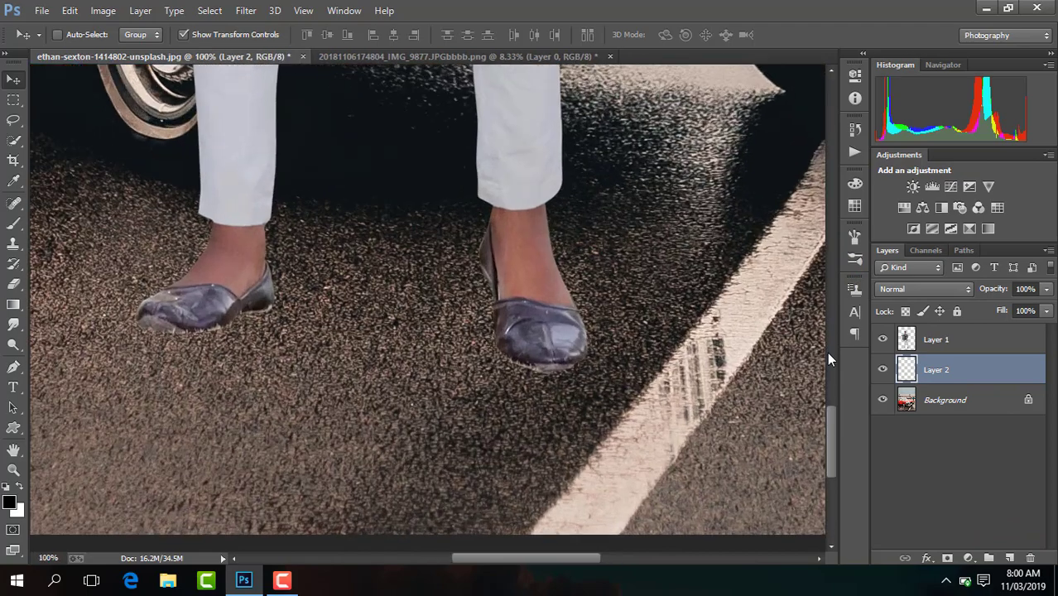
pyautogui.click(14, 224)
pyautogui.click(364, 364)
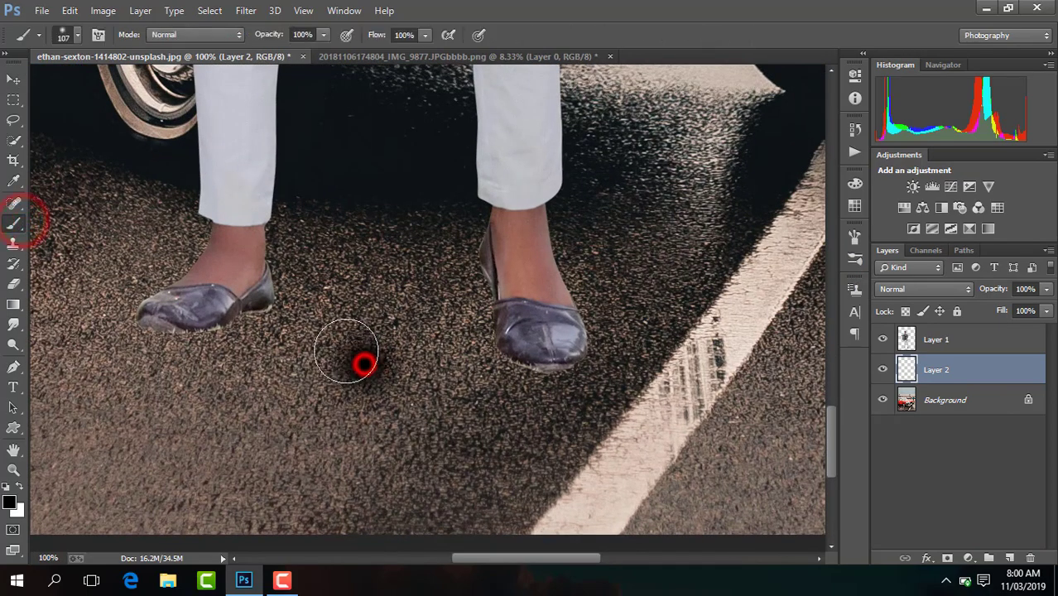
# Flatten and widen the black spot into a thin shadow about 24 px high beneath the man's shoe nearer the car's wheel
pyautogui.click(15, 80)
pyautogui.moveTo(380, 296); pyautogui.dragTo(277, 334)
pyautogui.press('Return')
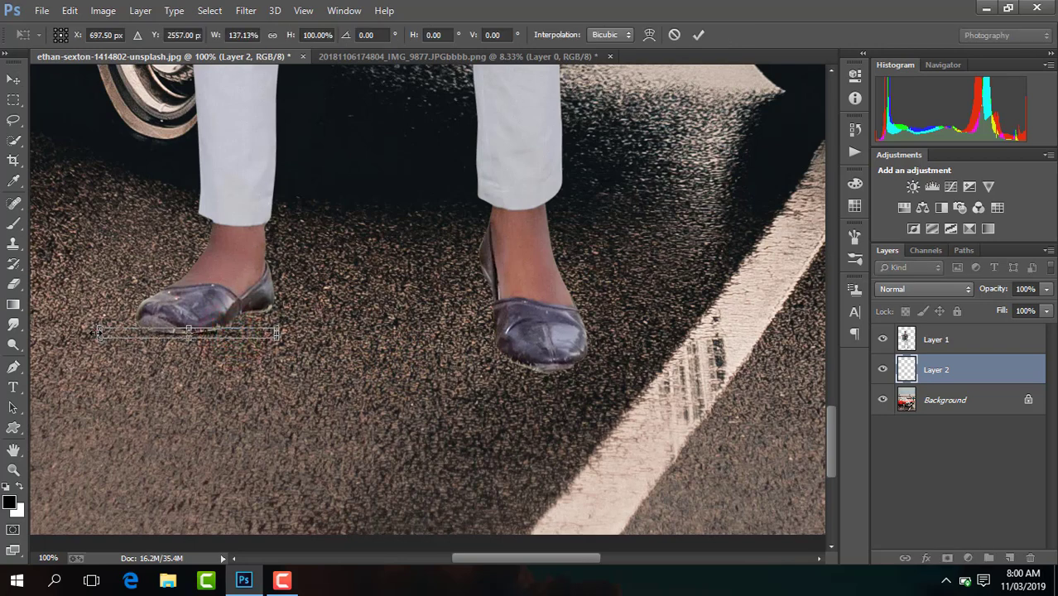
pyautogui.moveTo(96, 332); pyautogui.dragTo(62, 332)
pyautogui.press('Return')
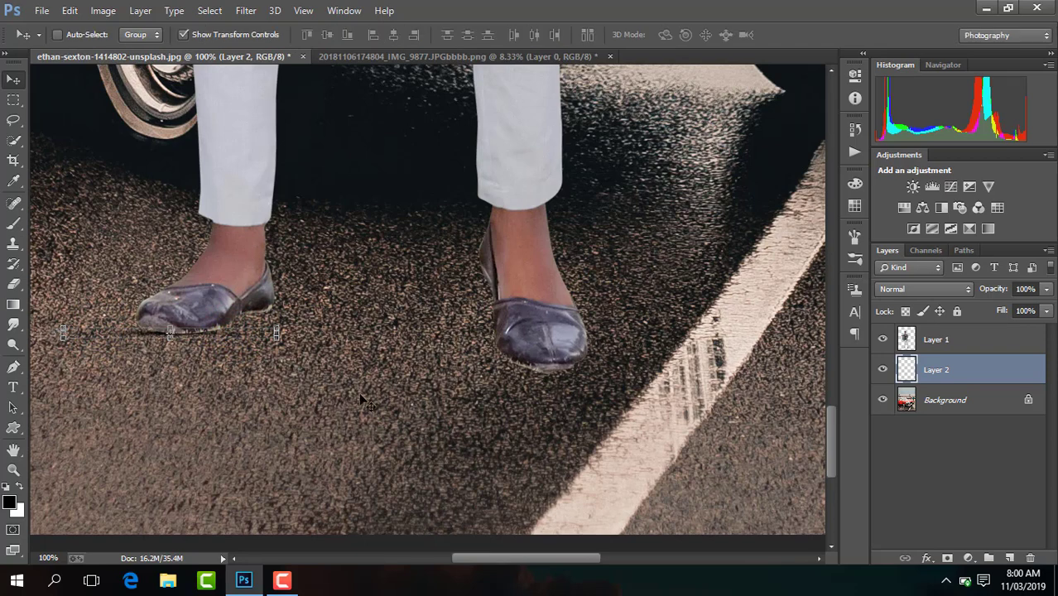
pyautogui.moveTo(172, 336); pyautogui.dragTo(170, 323)
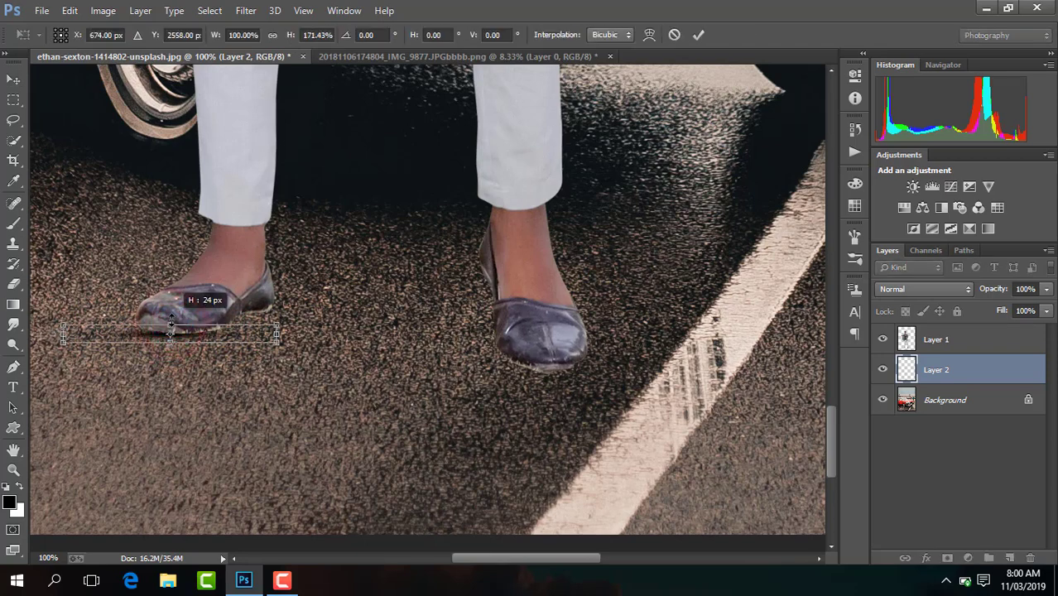
pyautogui.press('Return')
# Duplicate the thin shadow layer and place the copy beneath the shoe nearer the white road line
pyautogui.hotkey('ctrl', 'j')
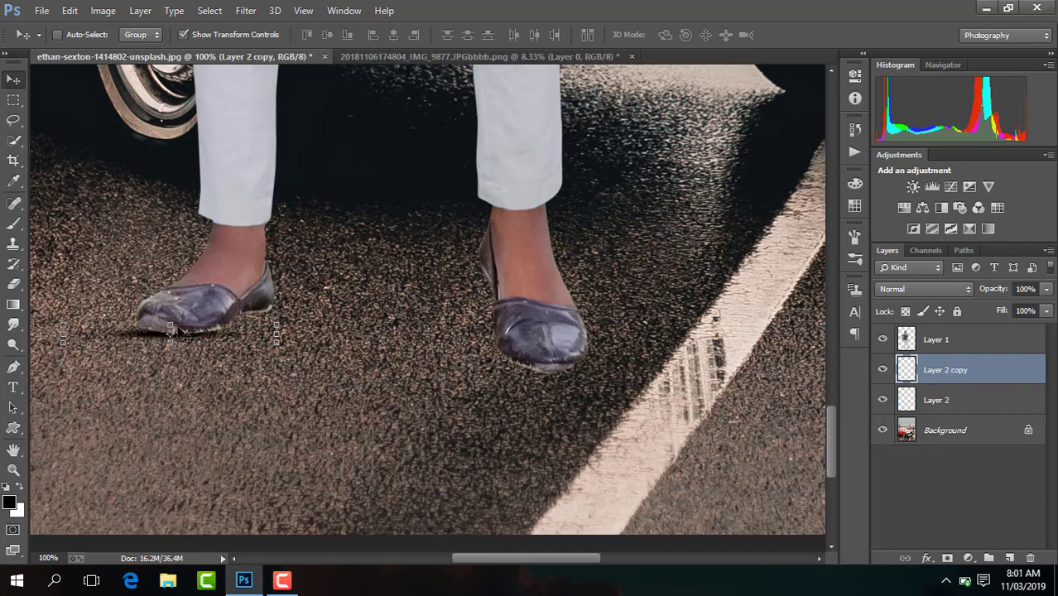
pyautogui.moveTo(208, 329); pyautogui.dragTo(548, 354)
pyautogui.press('Return')
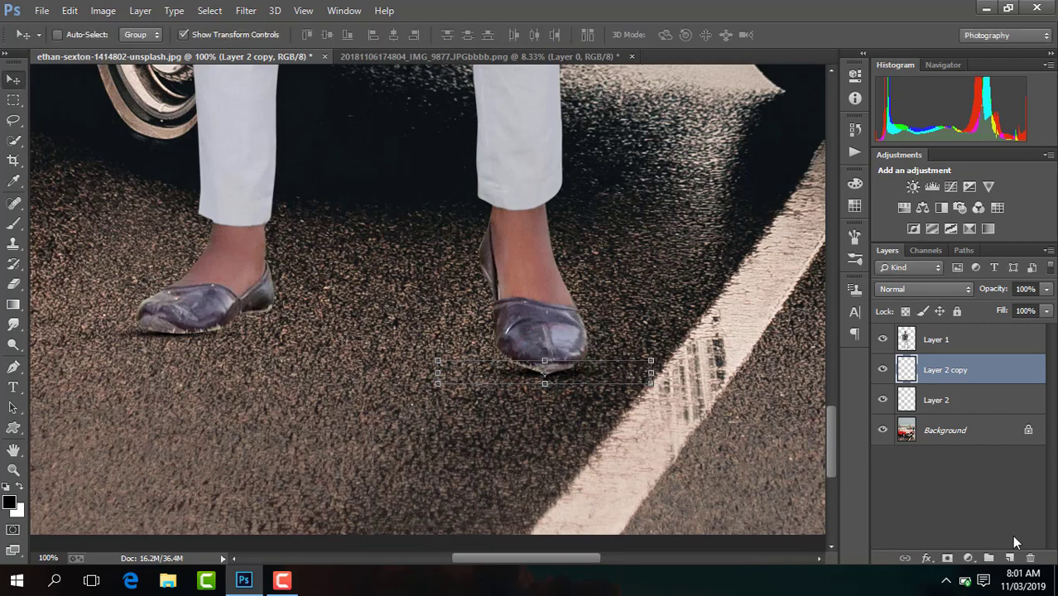
# On a new layer above the shadow copy, paint a black contact shadow along the sole of the wheel-side shoe with a soft 20 px brush
pyautogui.click(1012, 557)
pyautogui.click(12, 223)
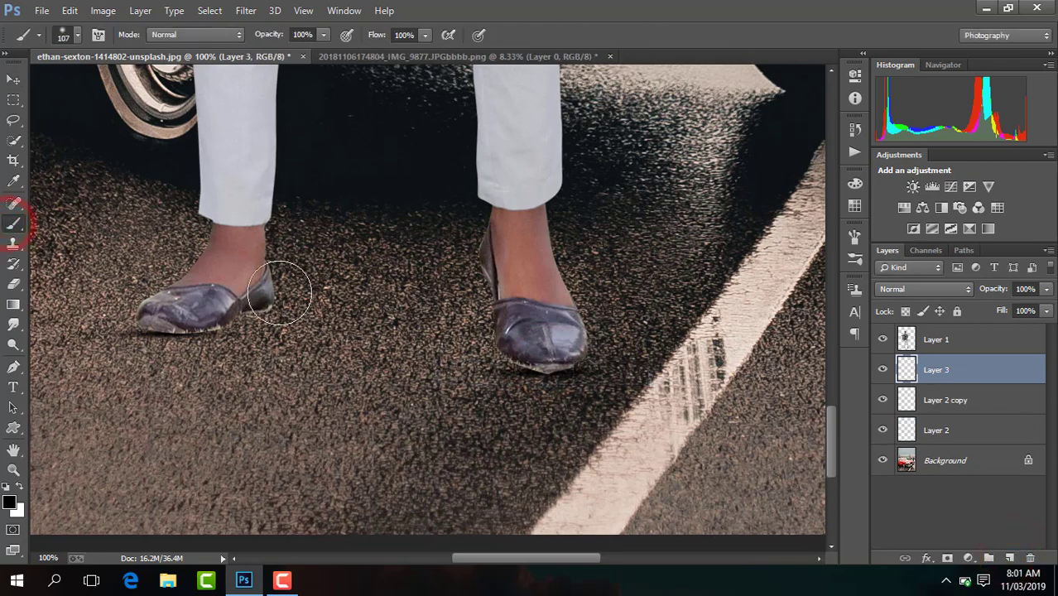
pyautogui.hotkey('ctrl', '+')
pyautogui.moveTo(563, 559); pyautogui.dragTo(531, 556)
pyautogui.click(76, 34)
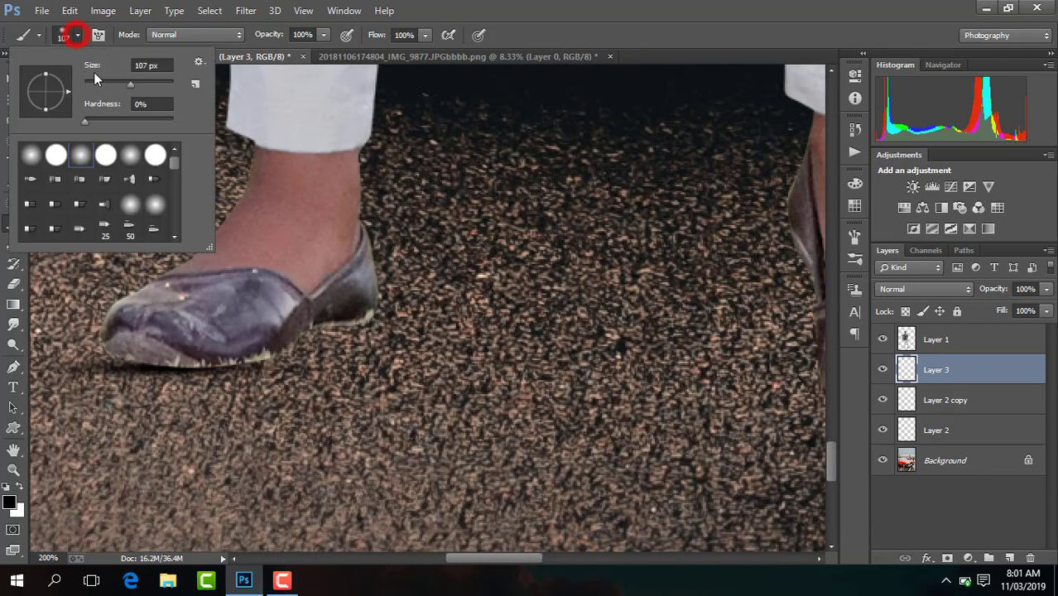
pyautogui.click(107, 84)
pyautogui.click(93, 84)
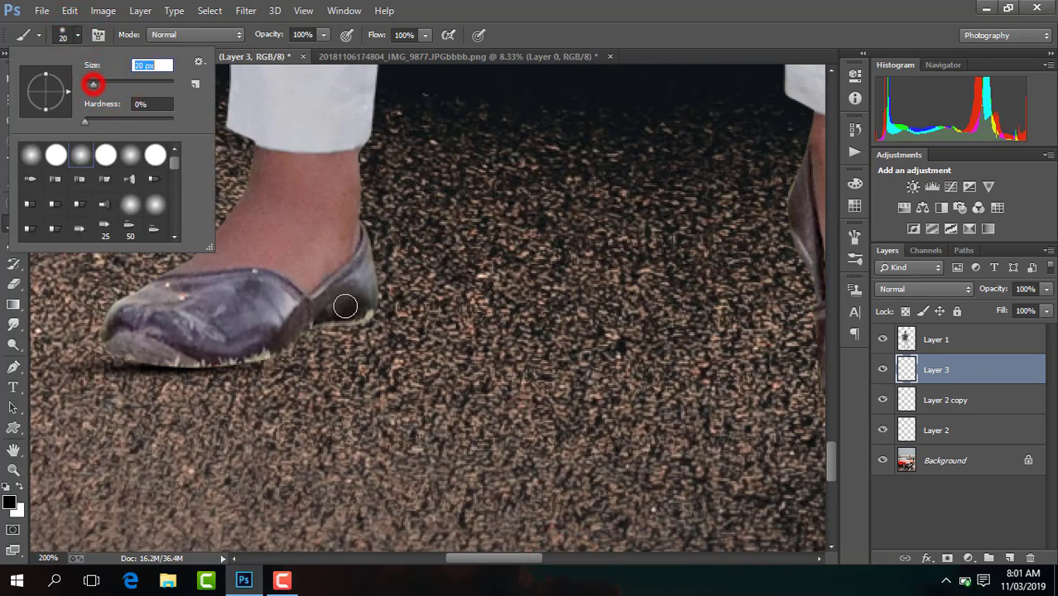
pyautogui.click(359, 312)
pyautogui.moveTo(360, 312); pyautogui.dragTo(365, 313)
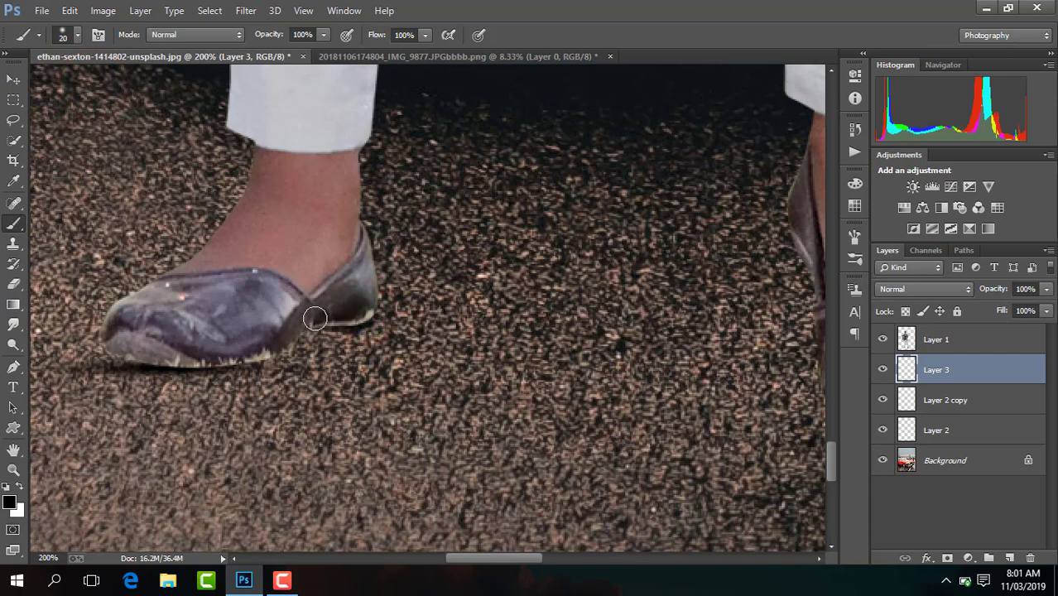
pyautogui.moveTo(278, 341); pyautogui.dragTo(312, 319)
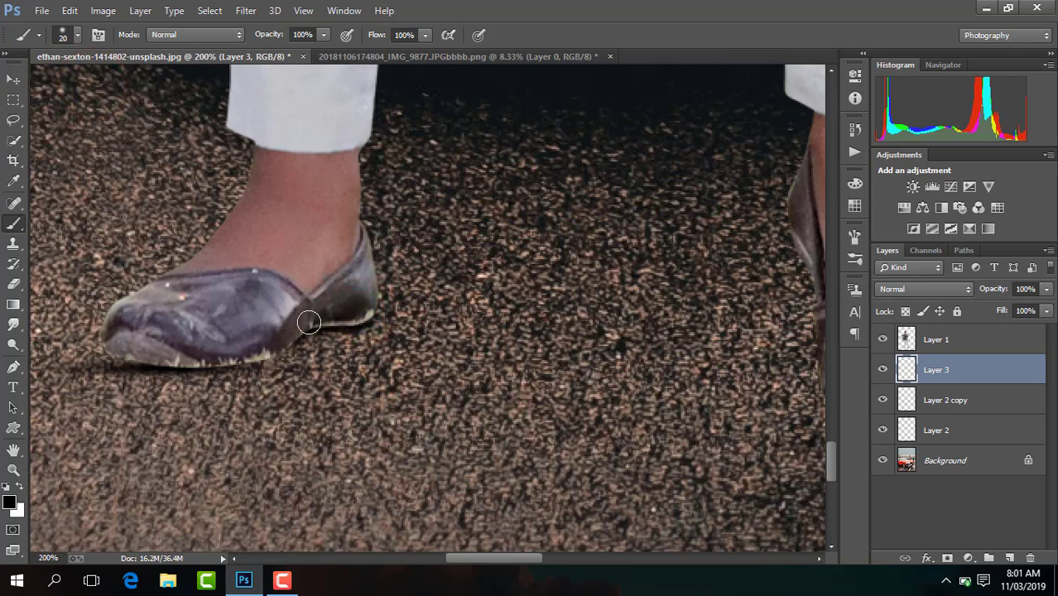
pyautogui.moveTo(250, 355); pyautogui.dragTo(295, 331)
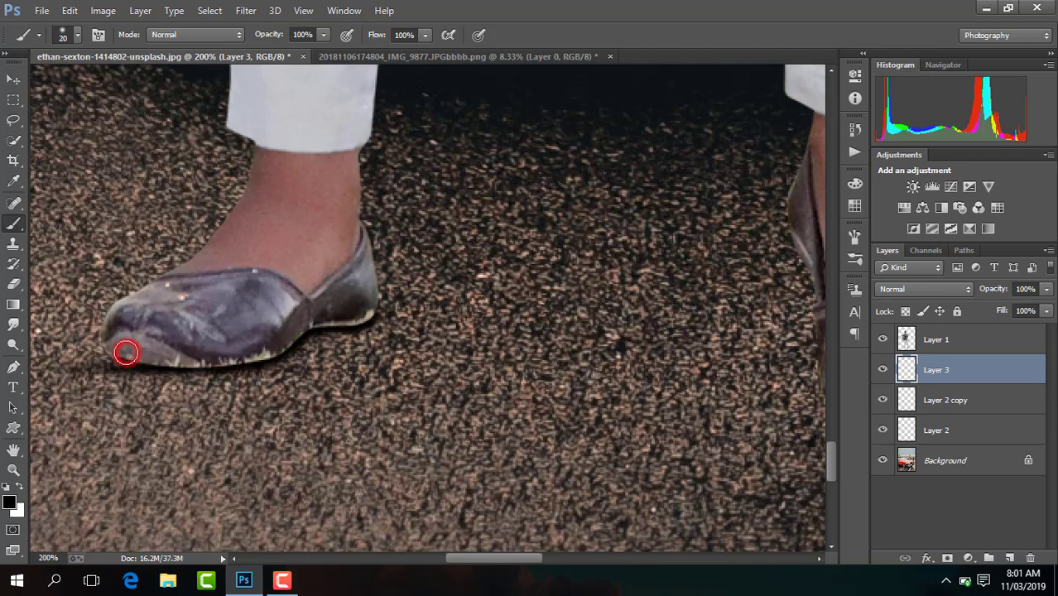
pyautogui.moveTo(126, 354); pyautogui.dragTo(182, 355)
# Paint a black contact shadow around the sole and outer edge of the shoe nearer the white road line
pyautogui.moveTo(525, 566); pyautogui.dragTo(579, 566)
pyautogui.moveTo(390, 391); pyautogui.dragTo(415, 411)
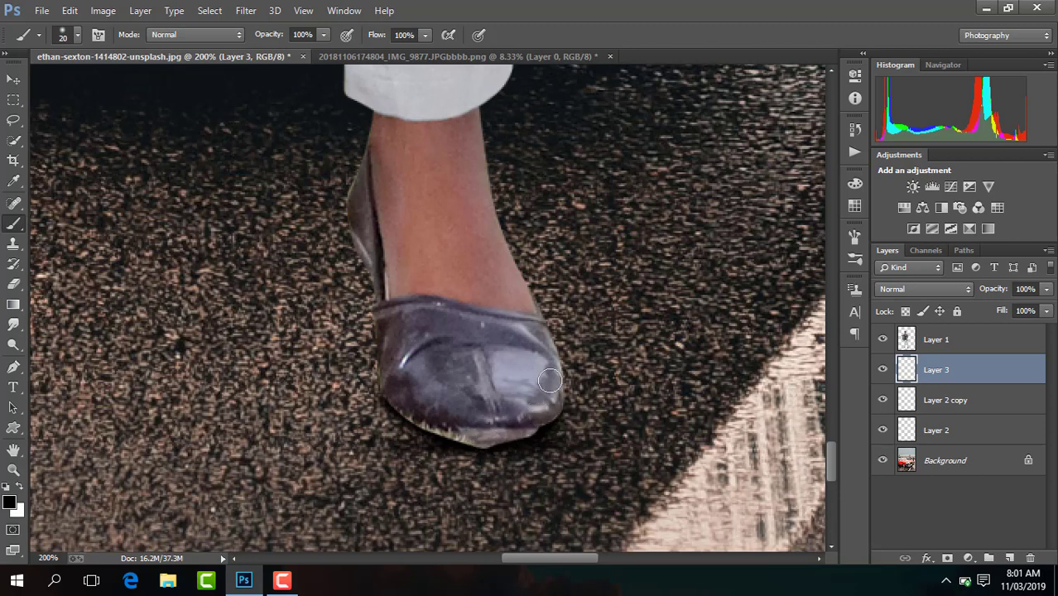
pyautogui.click(550, 381)
pyautogui.click(546, 350)
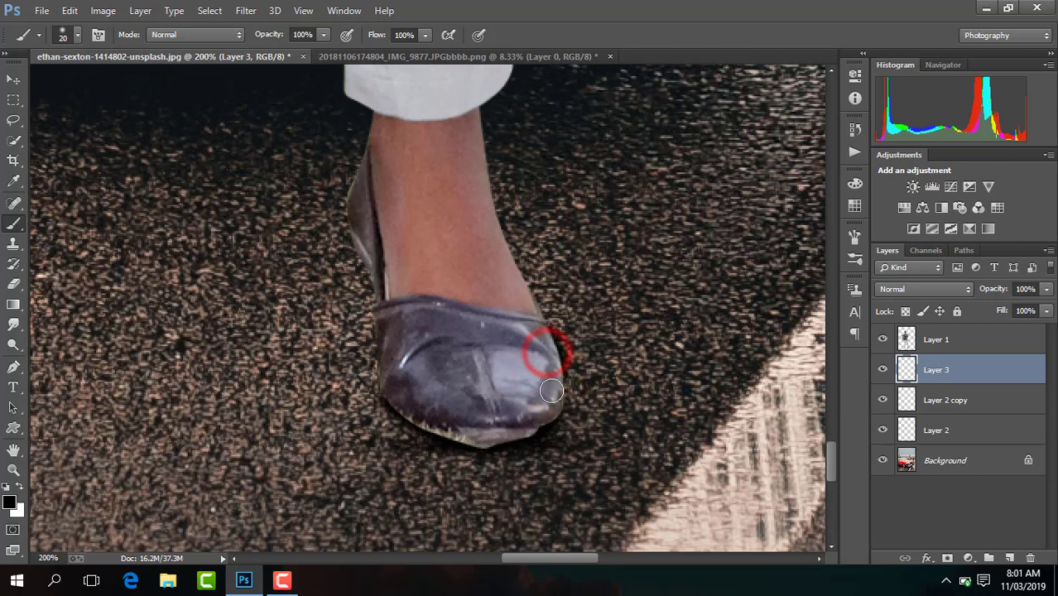
pyautogui.moveTo(552, 392); pyautogui.dragTo(553, 386)
pyautogui.hotkey('ctrl', '-')
pyautogui.hotkey('ctrl', '-')
pyautogui.hotkey('ctrl', '-')
pyautogui.hotkey('ctrl', '-')
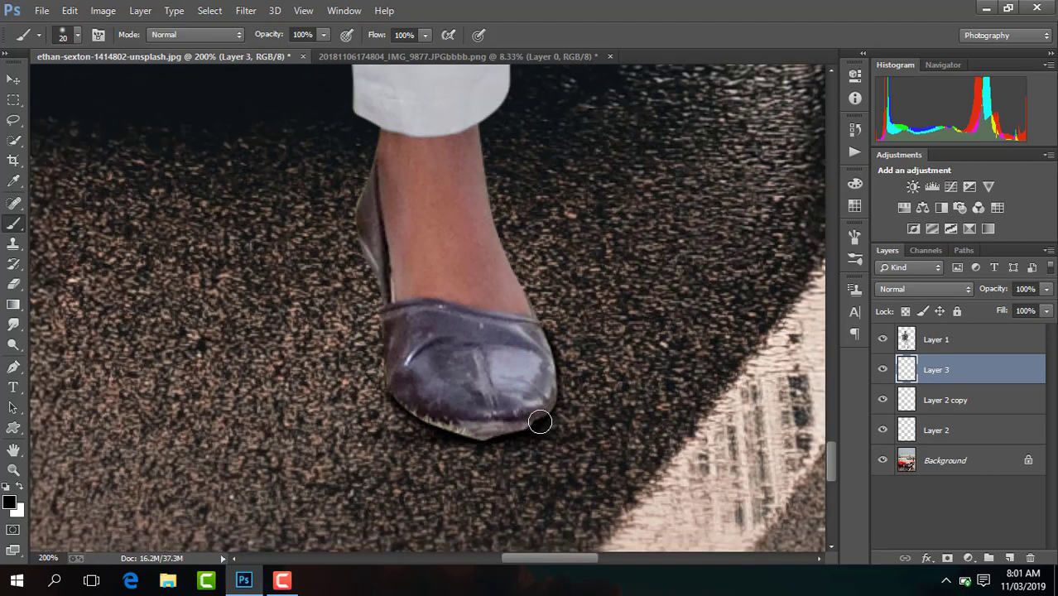
pyautogui.hotkey('ctrl', '-')
pyautogui.hotkey('ctrl', '-')
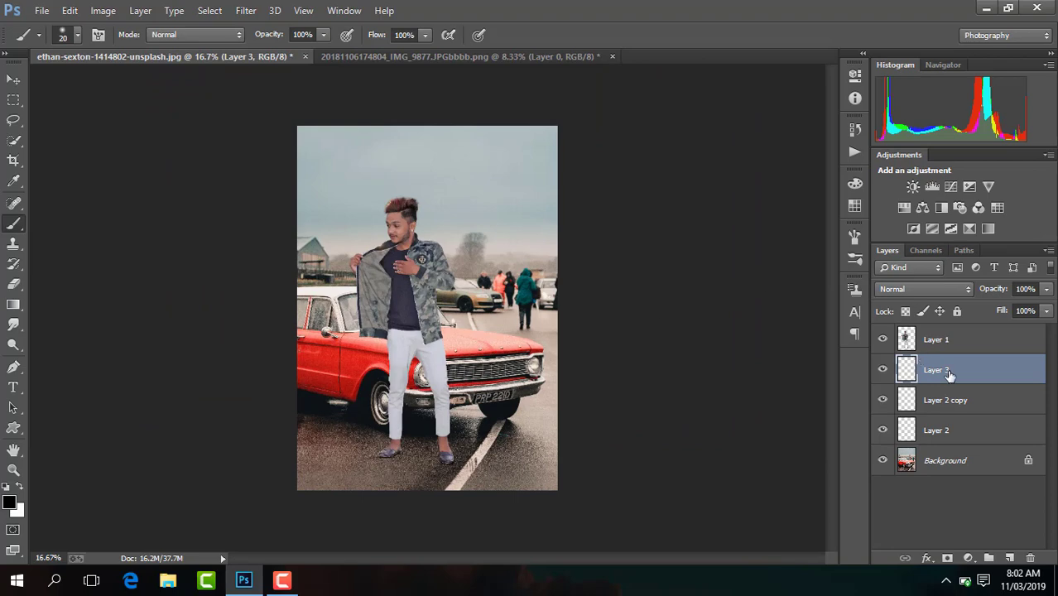
# On the man's layer, erase the bright fringe along the front edge of his hair with a soft 20 px eraser
pyautogui.click(935, 347)
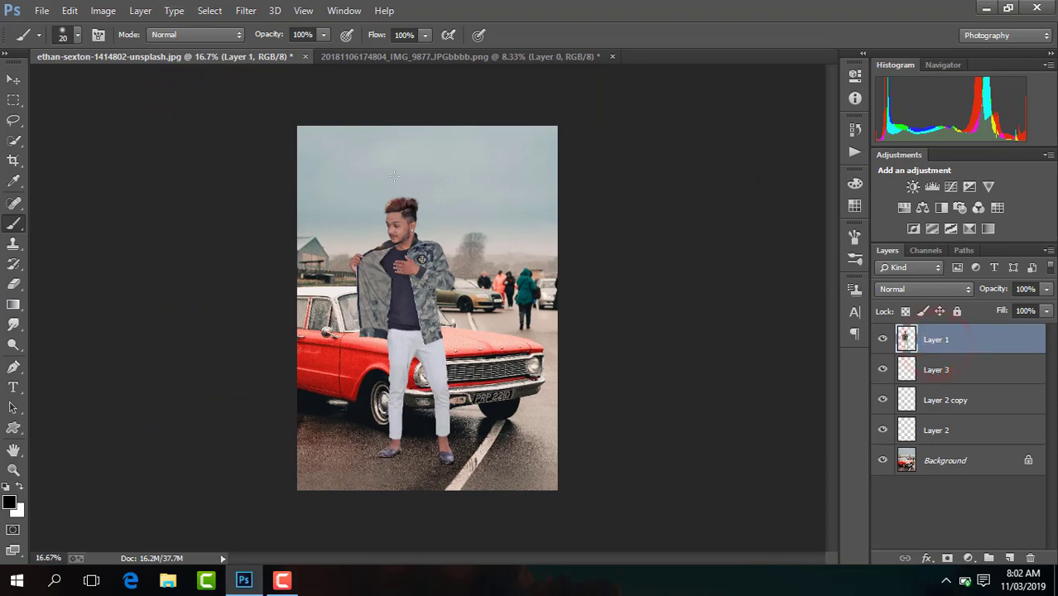
pyautogui.hotkey('ctrl', '+')
pyautogui.hotkey('ctrl', '+')
pyautogui.hotkey('ctrl', '+')
pyautogui.scroll(5, 832, 283)
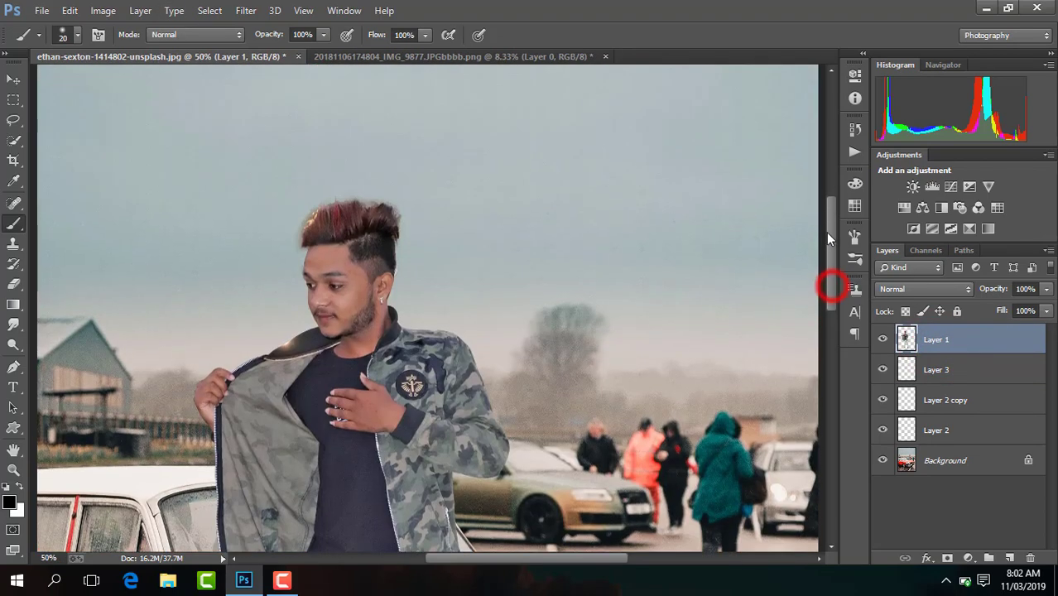
pyautogui.hotkey('ctrl', '+')
pyautogui.hotkey('ctrl', '+')
pyautogui.hotkey('ctrl', '+')
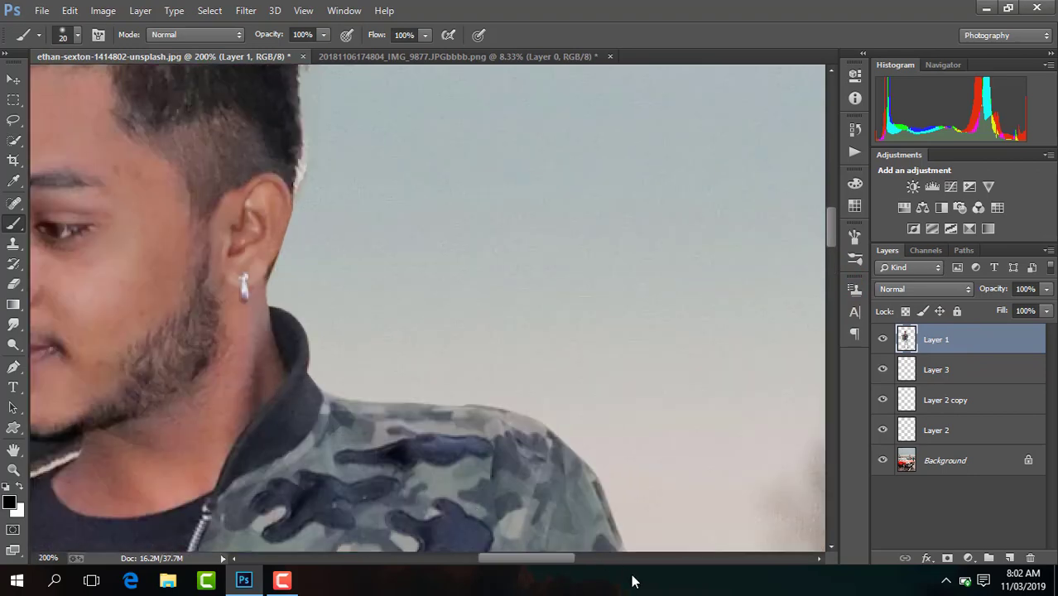
pyautogui.moveTo(538, 563); pyautogui.dragTo(489, 563)
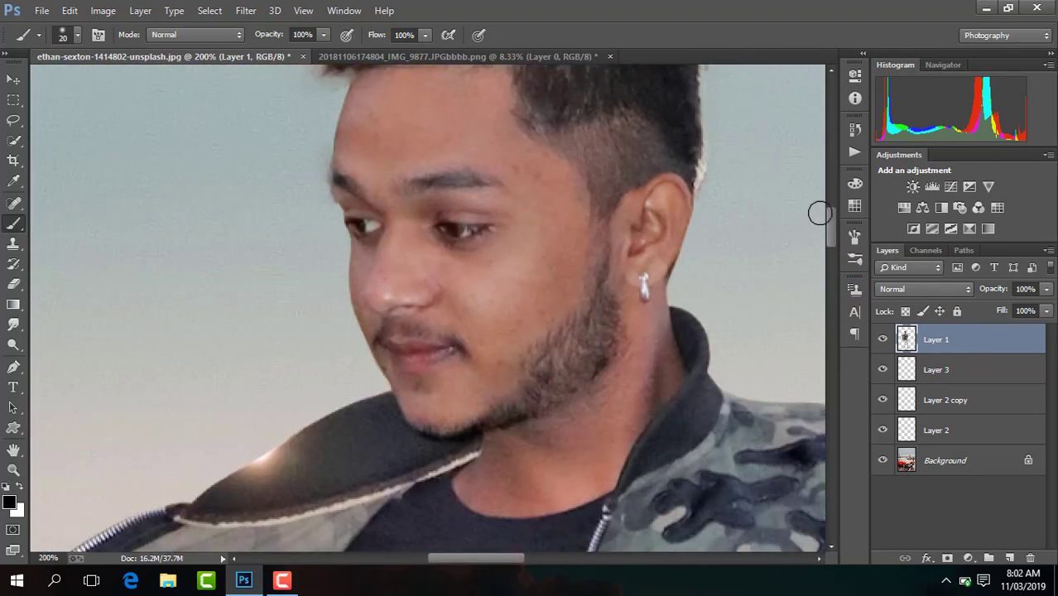
pyautogui.moveTo(828, 239); pyautogui.dragTo(824, 216)
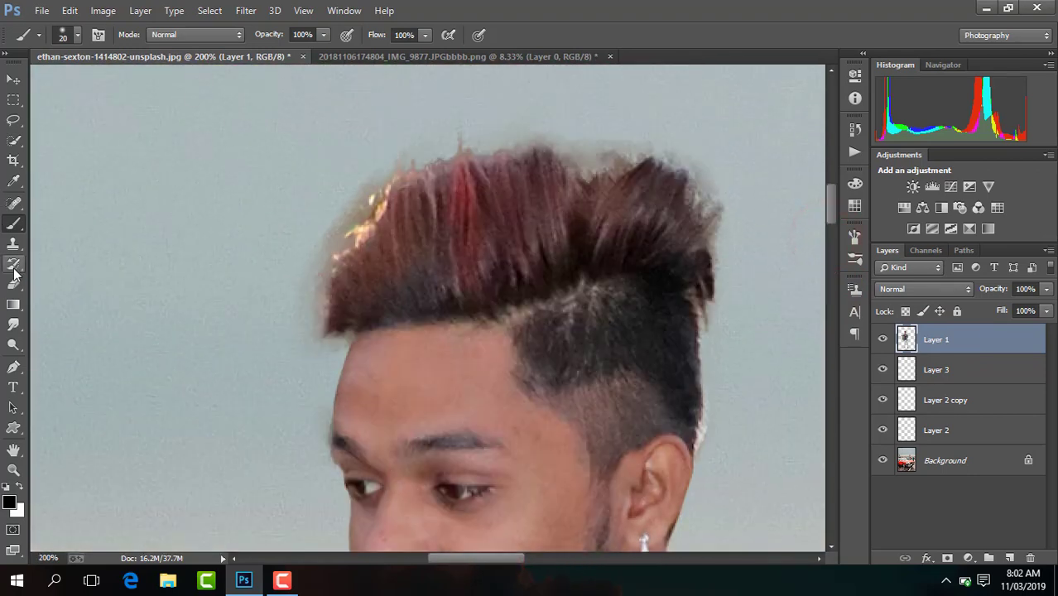
pyautogui.click(16, 286)
pyautogui.click(77, 34)
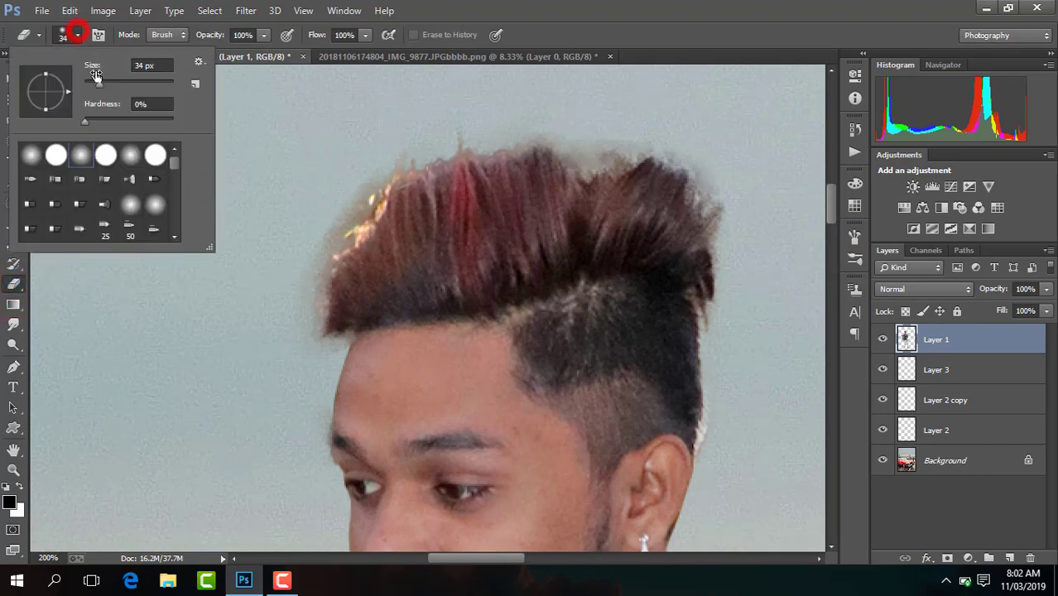
pyautogui.moveTo(94, 85); pyautogui.dragTo(90, 85)
pyautogui.click(378, 177)
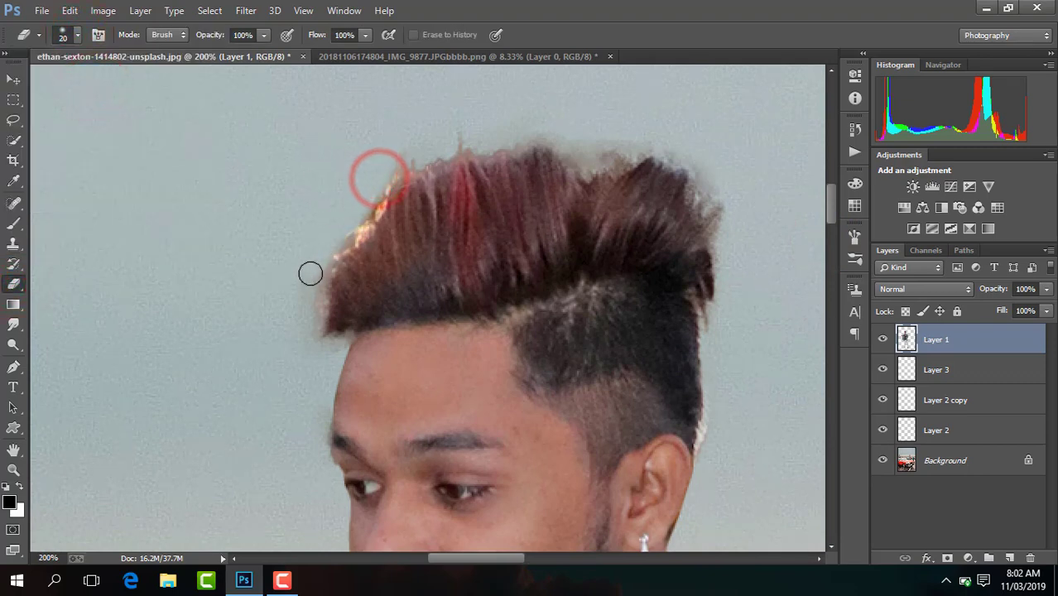
pyautogui.moveTo(311, 273); pyautogui.dragTo(310, 310)
pyautogui.click(374, 181)
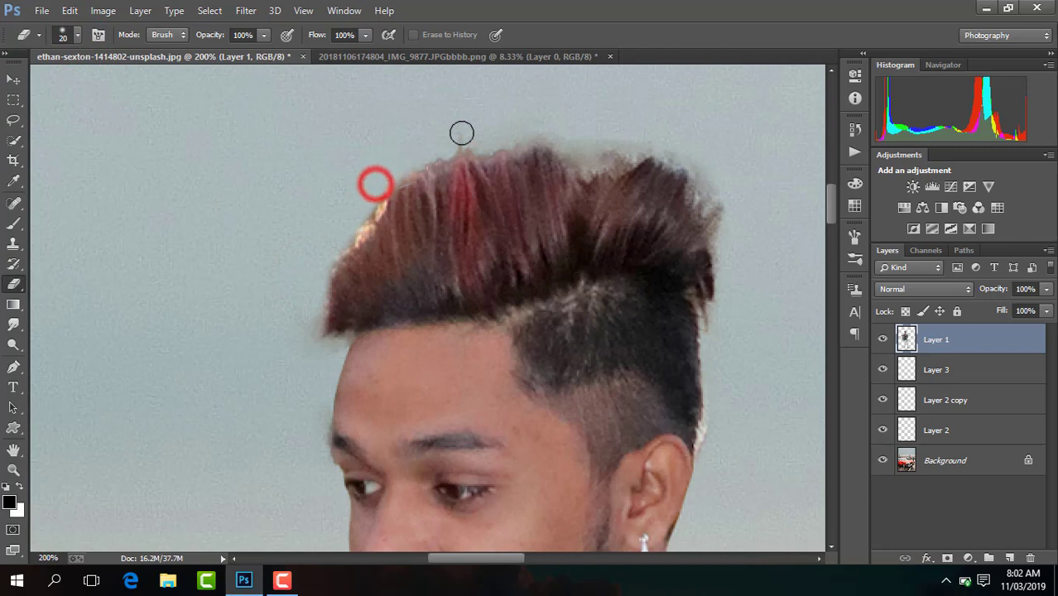
# Erase the blurry halo along the top and back of the man's hair
pyautogui.click(541, 141)
pyautogui.click(650, 147)
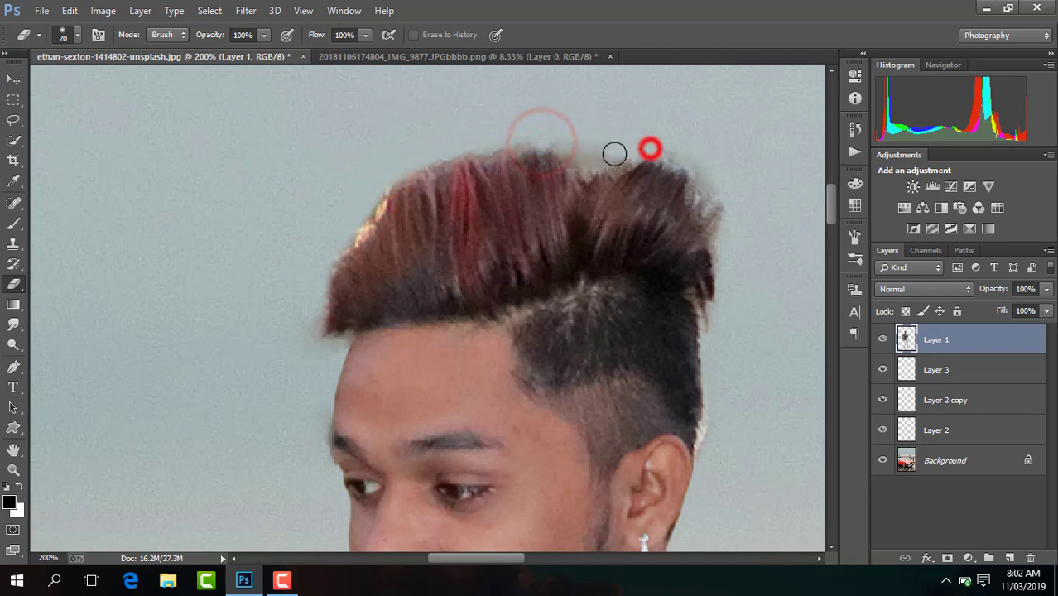
pyautogui.click(701, 156)
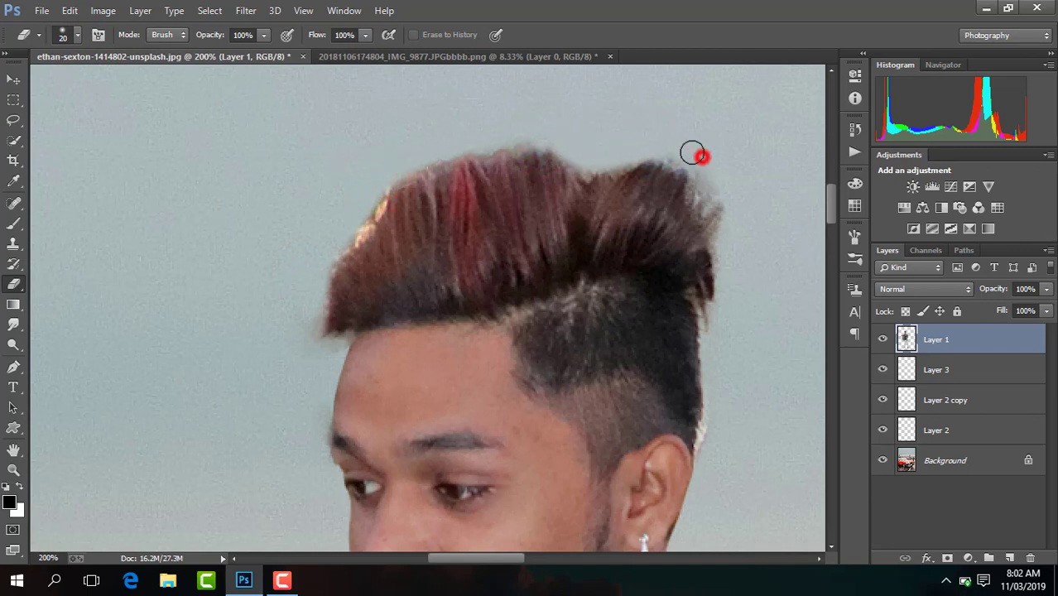
pyautogui.click(734, 213)
pyautogui.click(725, 291)
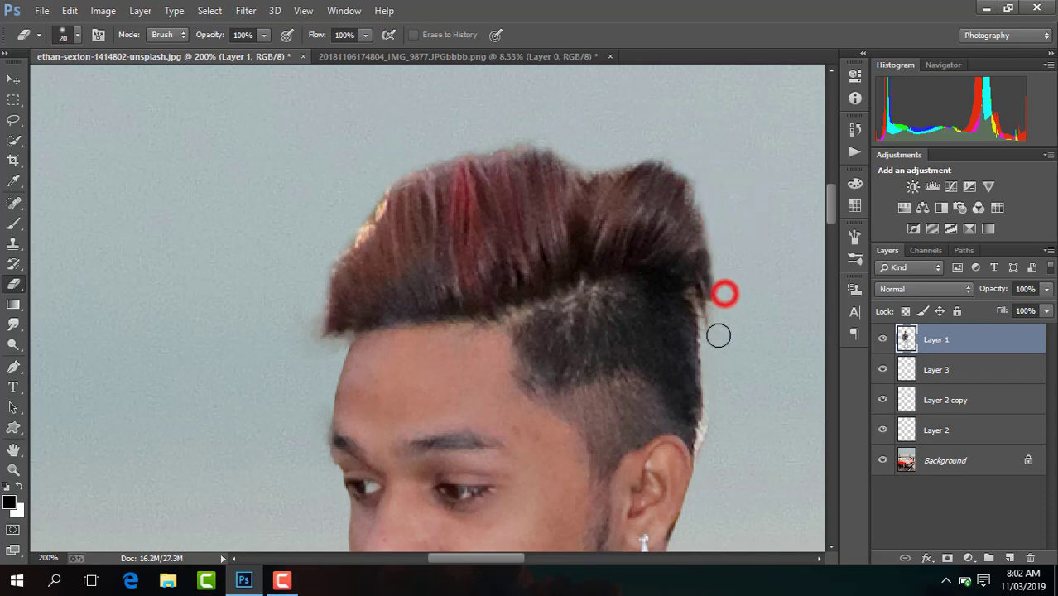
# Erase the remaining light specks along the front hairline above the man's forehead
pyautogui.hotkey('ctrl', '-')
pyautogui.hotkey('ctrl', '+')
pyautogui.hotkey('ctrl', '+')
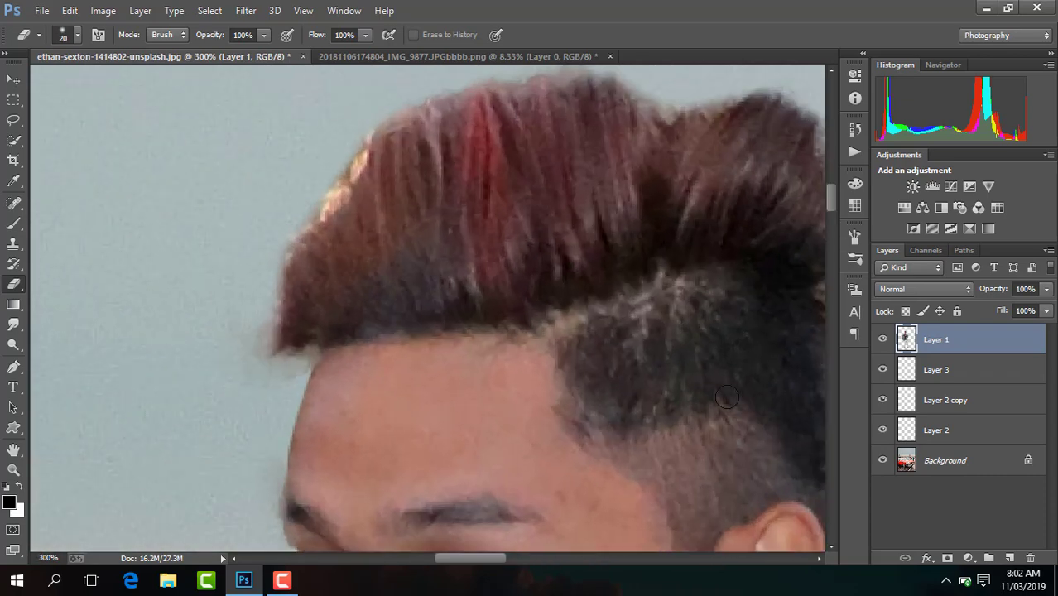
pyautogui.moveTo(346, 144); pyautogui.dragTo(310, 206)
# Clone dark collar fabric over the neck-side part of the glare on the jacket collar with a 24 px stamp at 37% opacity
pyautogui.moveTo(830, 197); pyautogui.dragTo(835, 238)
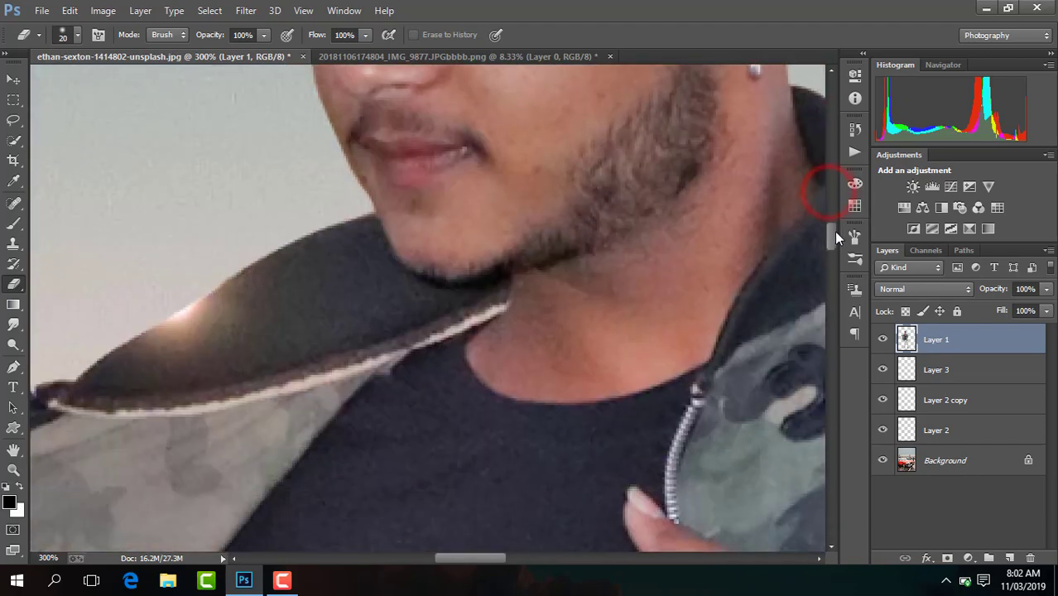
pyautogui.moveTo(488, 562); pyautogui.dragTo(476, 562)
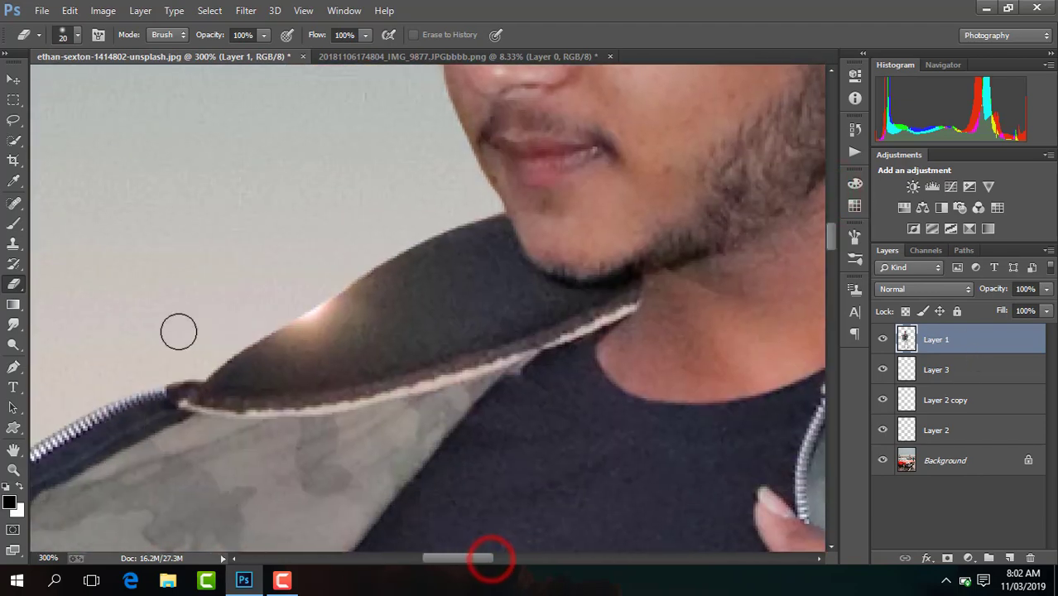
pyautogui.click(13, 243)
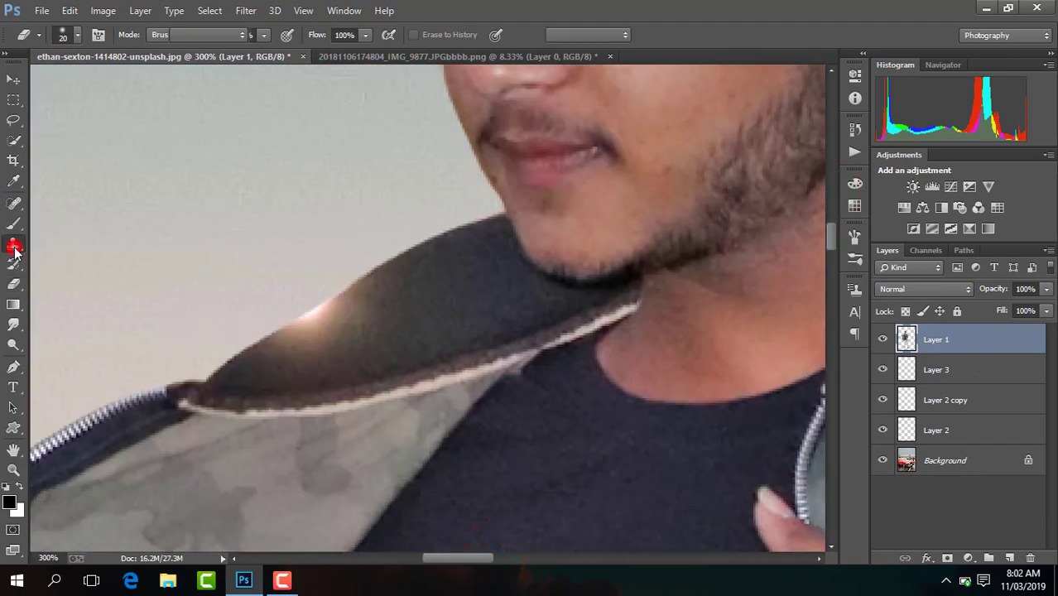
pyautogui.click(78, 36)
pyautogui.click(110, 83)
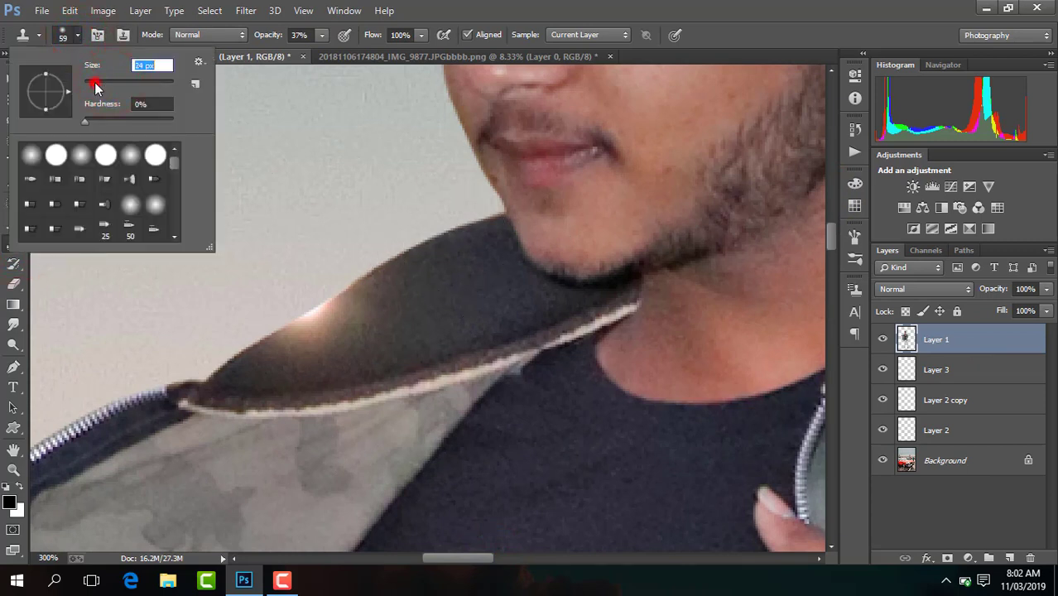
pyautogui.moveTo(95, 86); pyautogui.dragTo(93, 85)
pyautogui.click(397, 298)
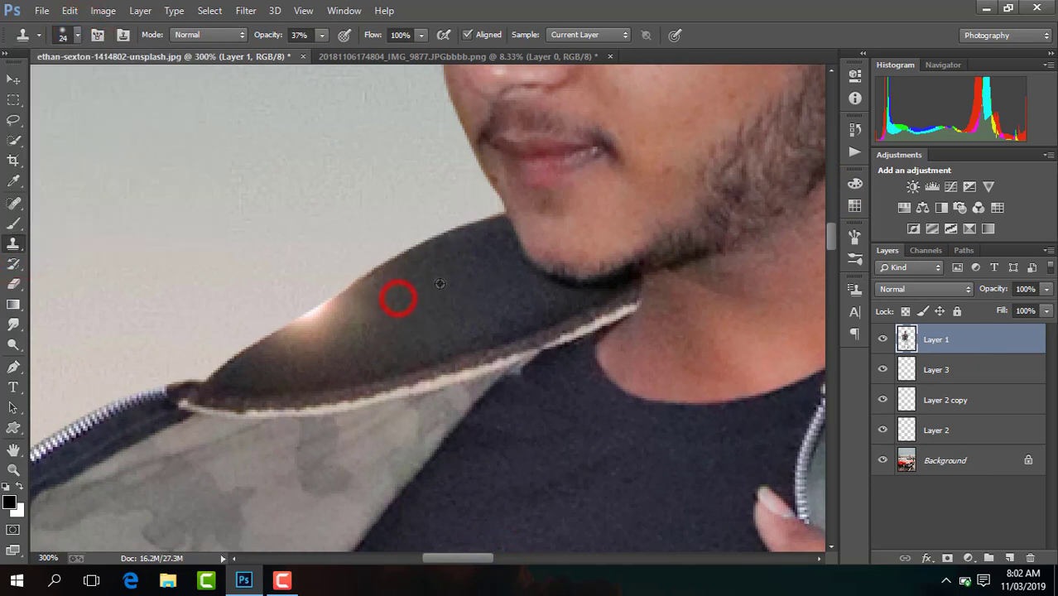
pyautogui.keyDown('alt'); pyautogui.click(466, 272); pyautogui.keyUp('alt')
pyautogui.click(354, 314)
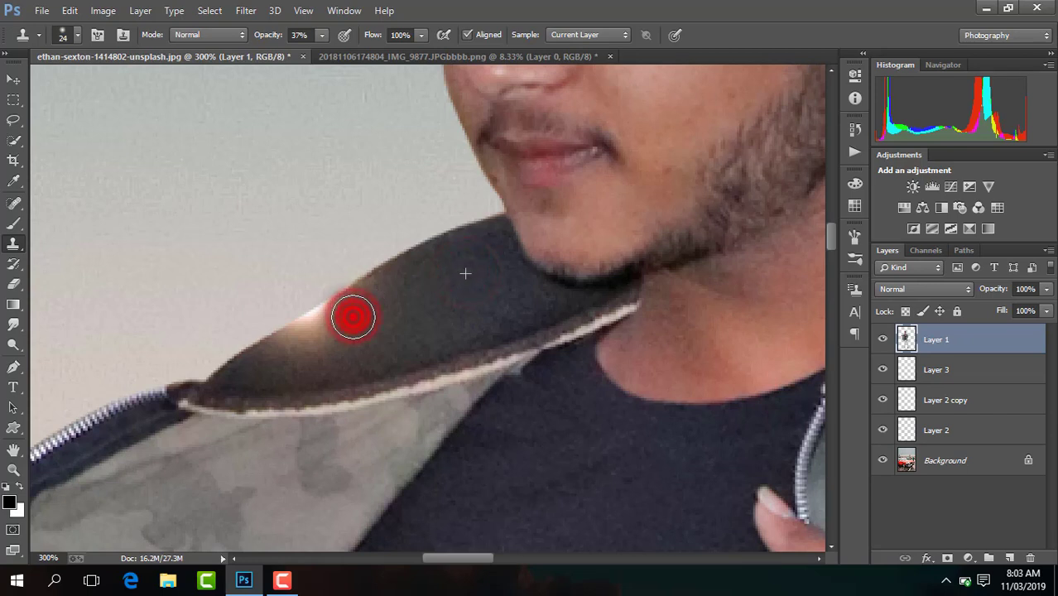
pyautogui.moveTo(354, 316); pyautogui.dragTo(379, 303)
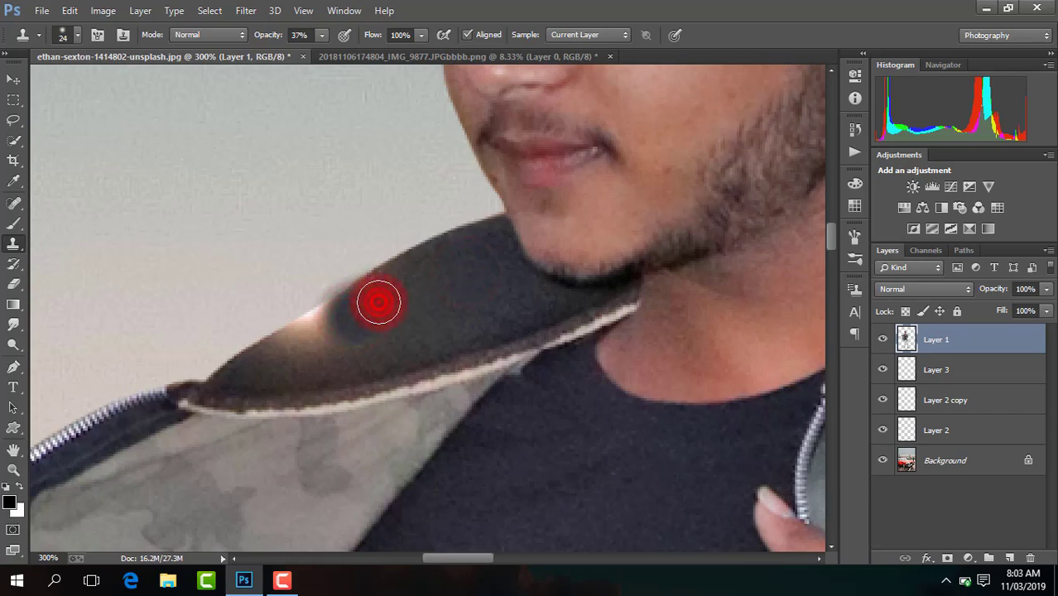
# Clone dark fabric over the rest of the glare towards the zipper end of the jacket collar
pyautogui.click(349, 357)
pyautogui.click(315, 356)
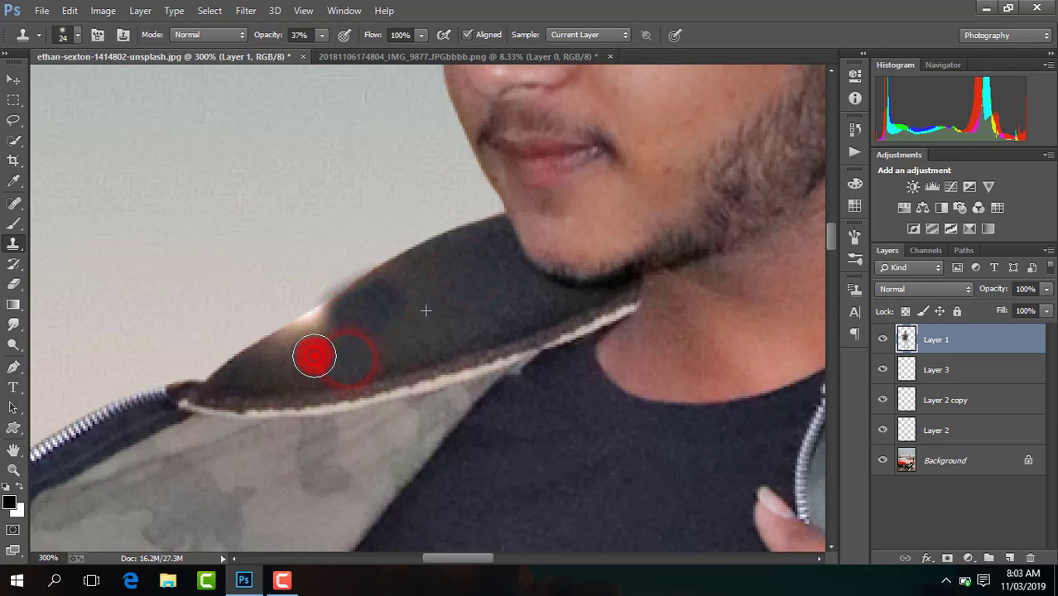
pyautogui.moveTo(315, 356); pyautogui.dragTo(323, 345)
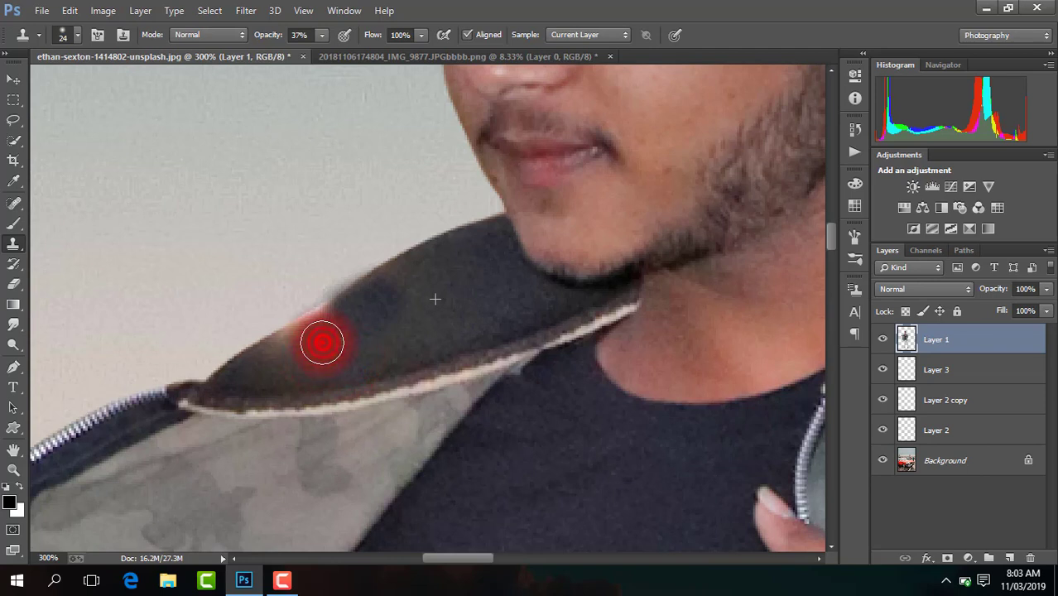
pyautogui.click(266, 371)
pyautogui.click(347, 332)
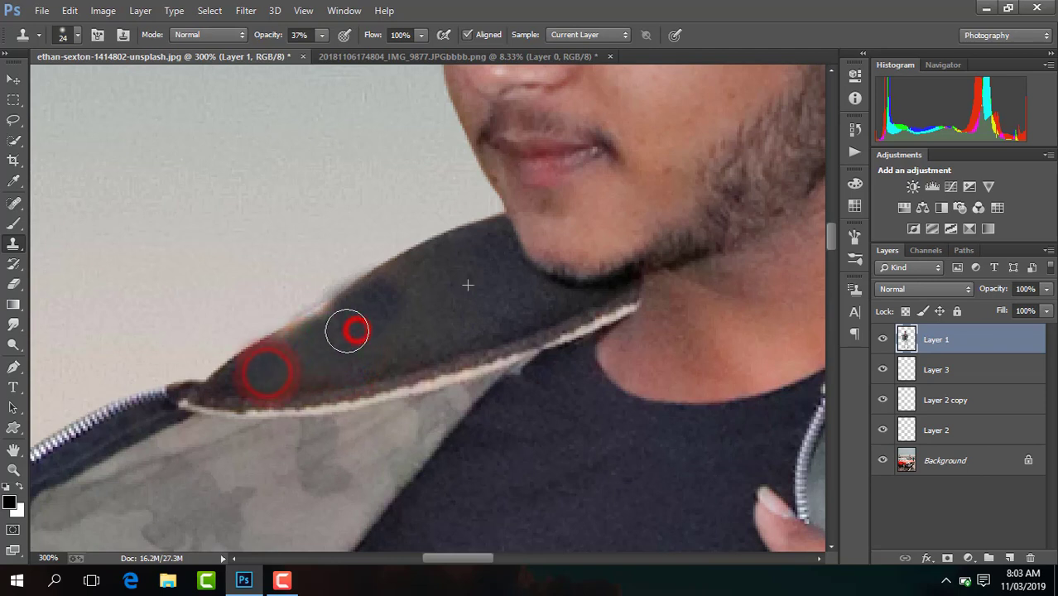
pyautogui.click(274, 363)
pyautogui.click(333, 365)
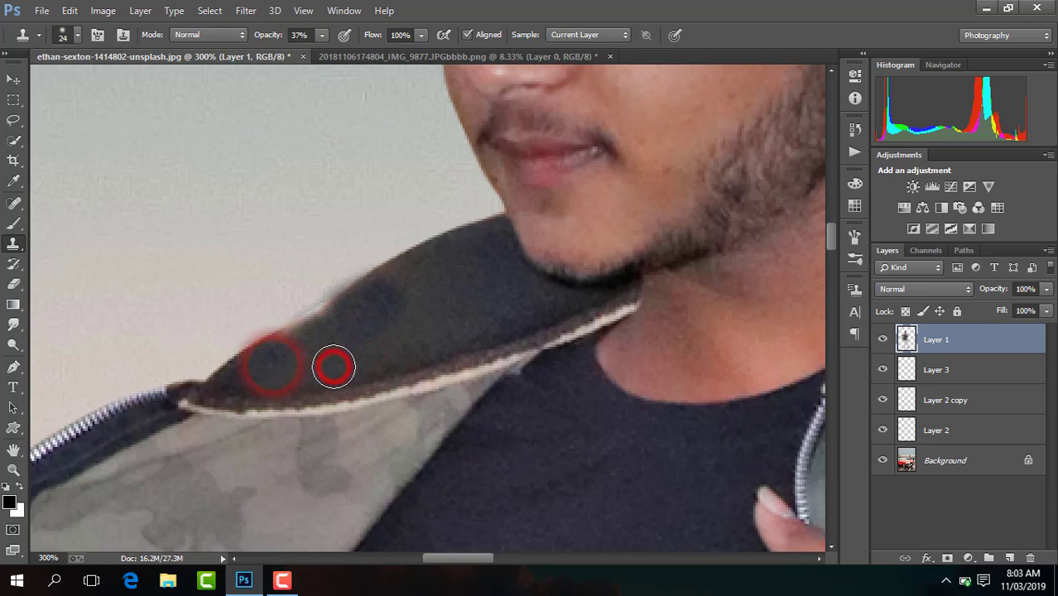
# Open the Camera Raw filter on the man's layer and set Exposure +0.35, Contrast +28, Shadows +12 and Highlights -67
pyautogui.hotkey('ctrl', '-')
pyautogui.hotkey('ctrl', '-')
pyautogui.hotkey('ctrl', '-')
pyautogui.hotkey('ctrl', '-')
pyautogui.hotkey('ctrl', '-')
pyautogui.hotkey('ctrl', '-')
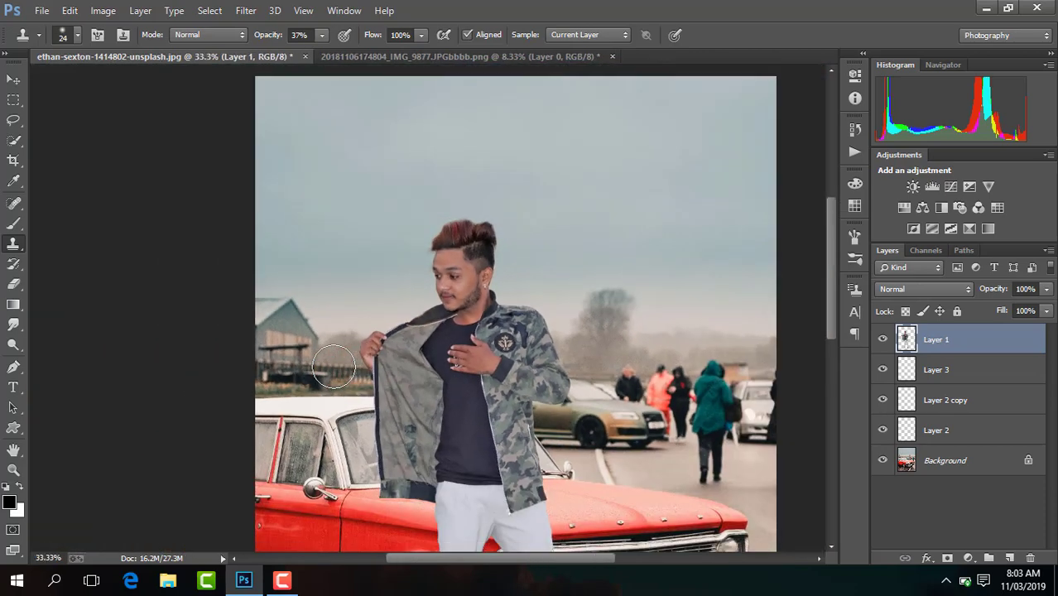
pyautogui.hotkey('ctrl', '-')
pyautogui.click(246, 11)
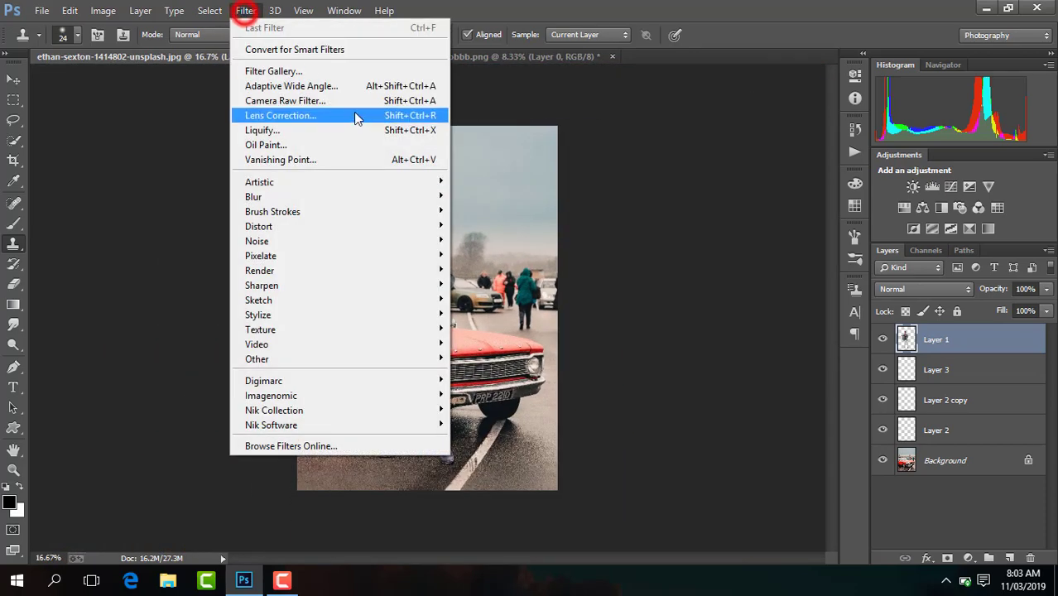
pyautogui.click(348, 98)
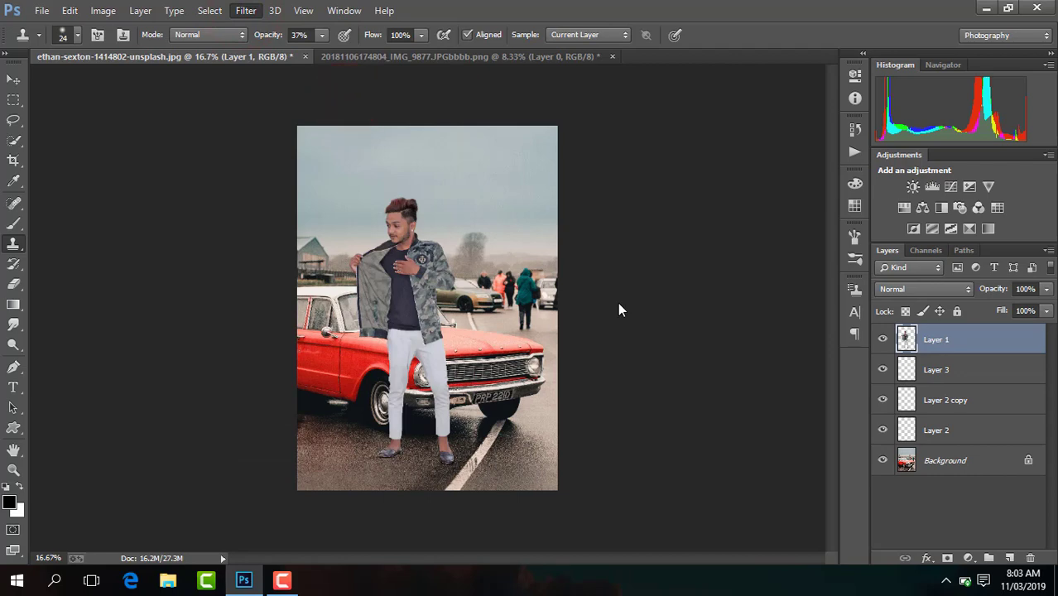
pyautogui.hotkey('ctrl', 'shift', 'a')
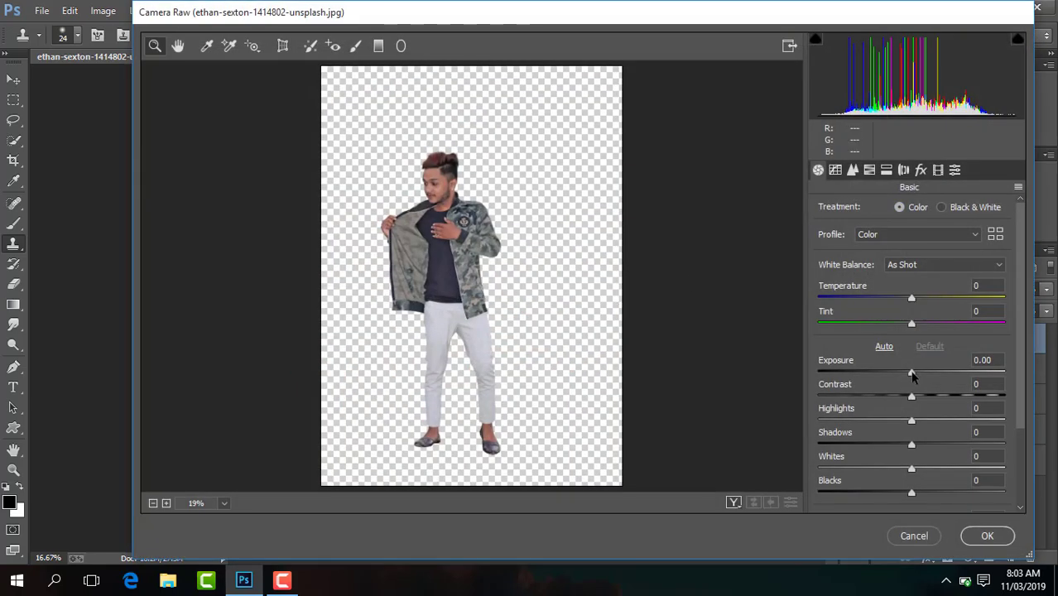
pyautogui.moveTo(918, 376); pyautogui.dragTo(939, 397)
pyautogui.moveTo(911, 444); pyautogui.dragTo(850, 426)
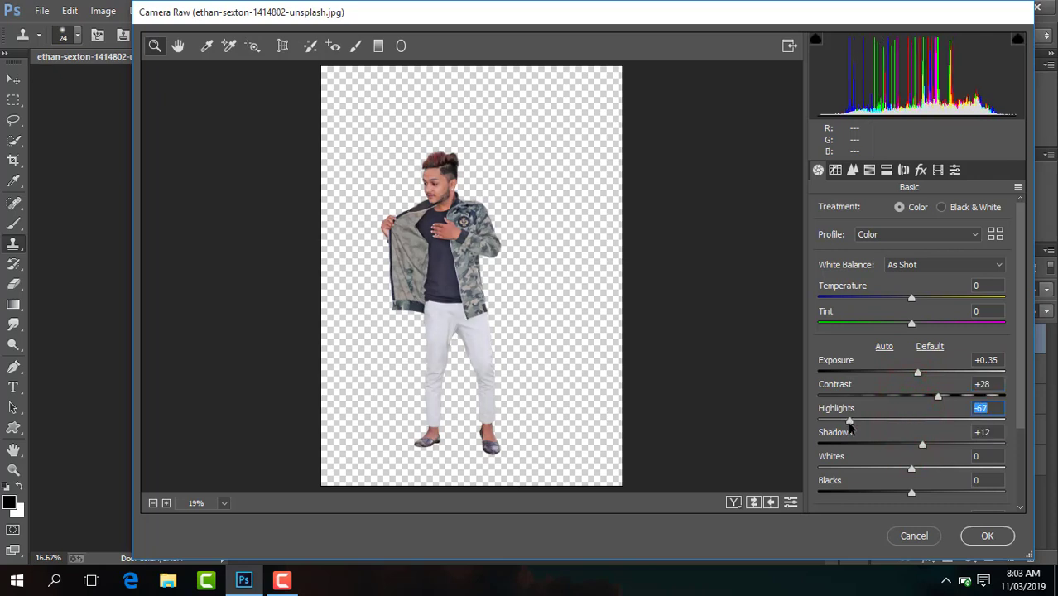
# Set Blacks to -31, Highlights to -100 and Clarity to +12, and raise Vibrance slightly
pyautogui.moveTo(912, 494); pyautogui.dragTo(883, 494)
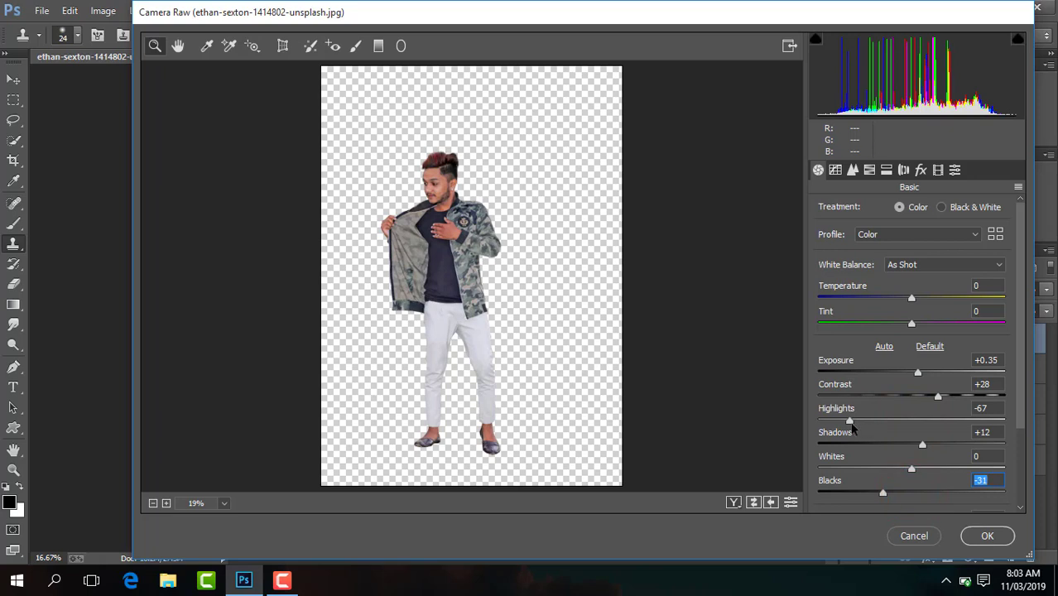
pyautogui.moveTo(853, 429); pyautogui.dragTo(828, 422)
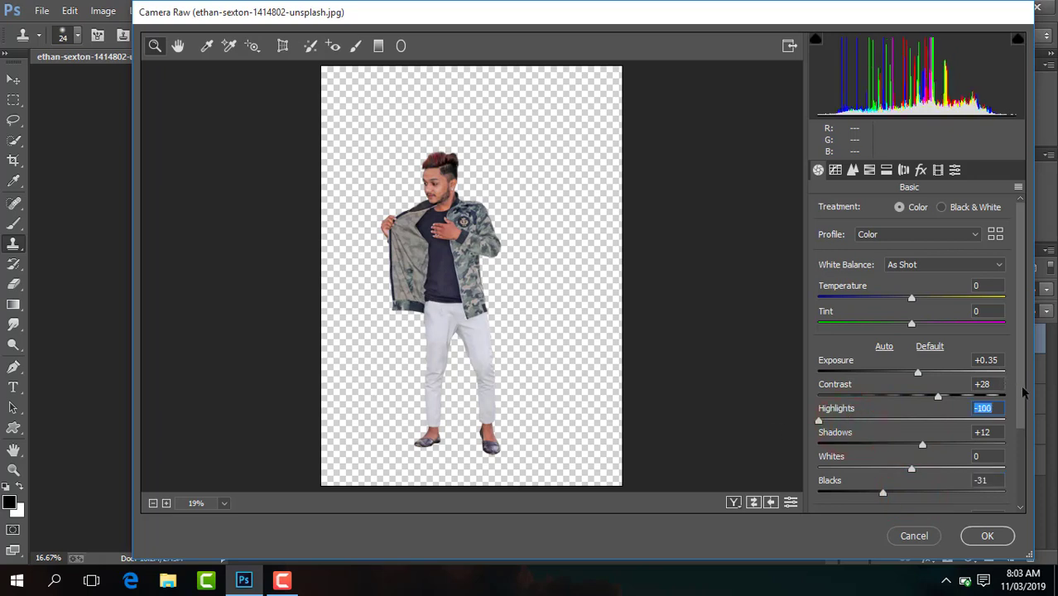
pyautogui.moveTo(1024, 393); pyautogui.dragTo(923, 432)
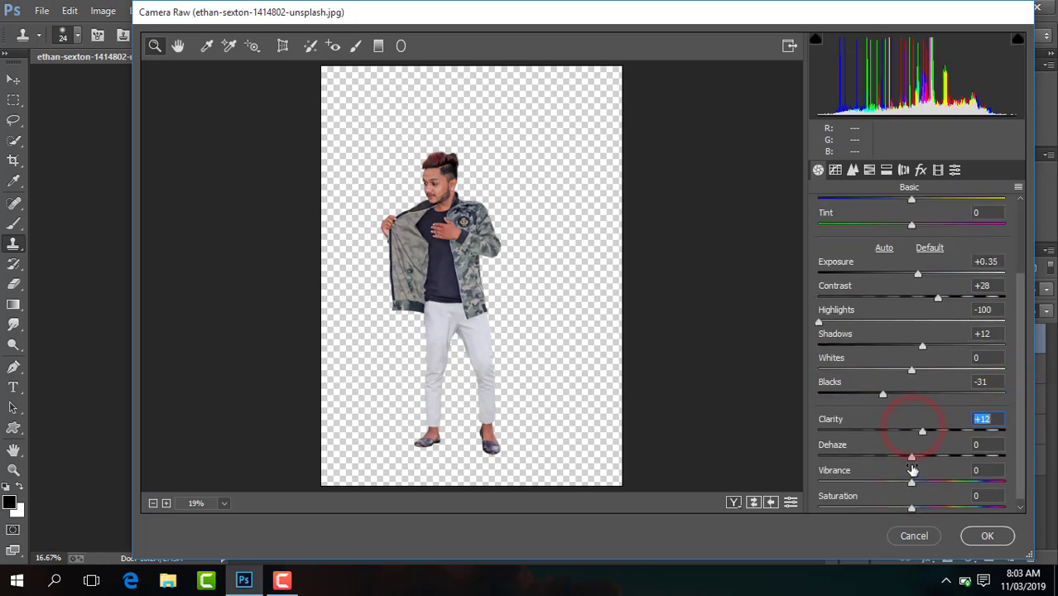
pyautogui.moveTo(913, 483); pyautogui.dragTo(929, 483)
# In the HSL adjustments, set the saturation of Yellows and Greens to -100 and of Blues to +36
pyautogui.click(869, 169)
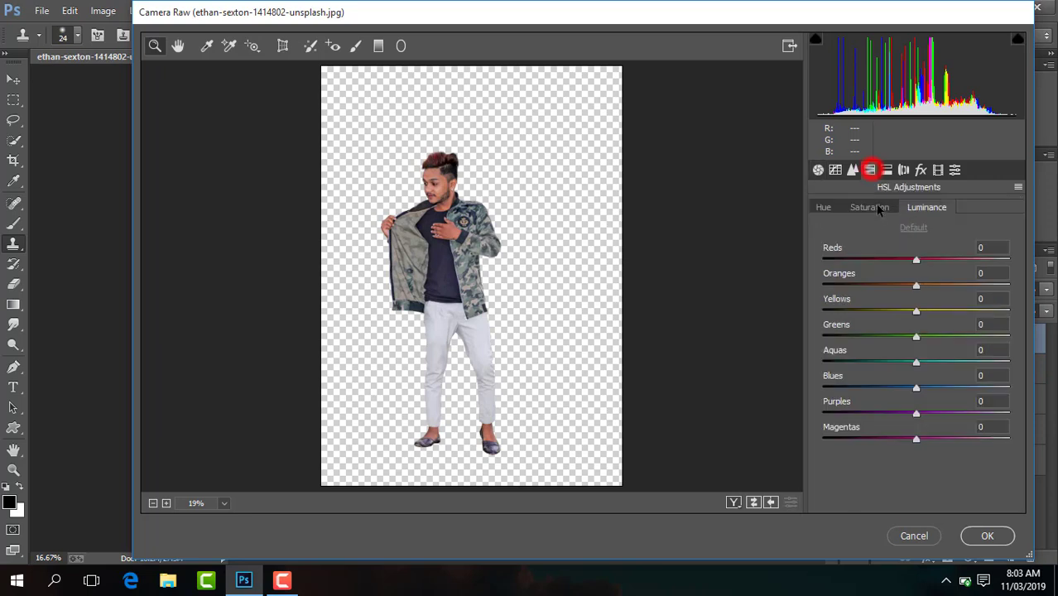
pyautogui.click(878, 207)
pyautogui.moveTo(918, 312); pyautogui.dragTo(785, 331)
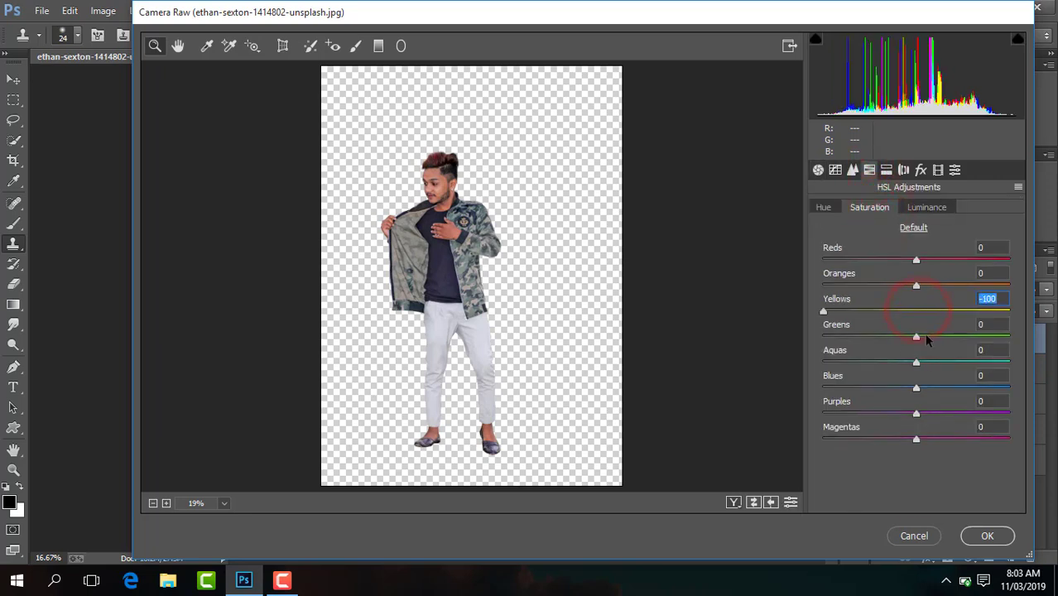
pyautogui.moveTo(914, 333); pyautogui.dragTo(816, 355)
pyautogui.moveTo(917, 390); pyautogui.dragTo(876, 394)
# Set the hue of Blues to -36 and the saturation of Oranges to -3
pyautogui.click(825, 208)
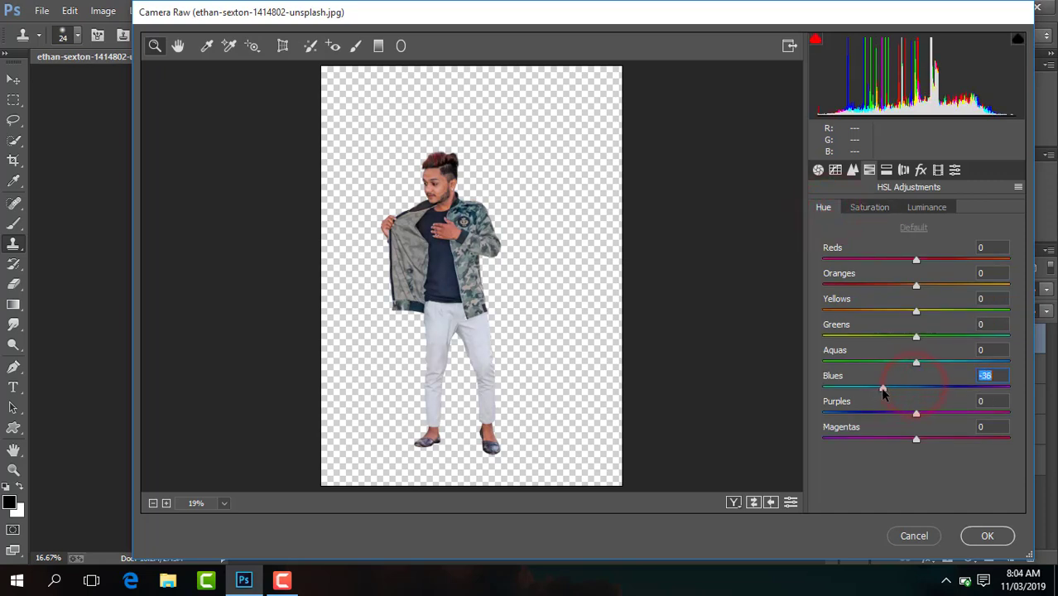
pyautogui.click(883, 207)
pyautogui.moveTo(917, 287); pyautogui.dragTo(914, 286)
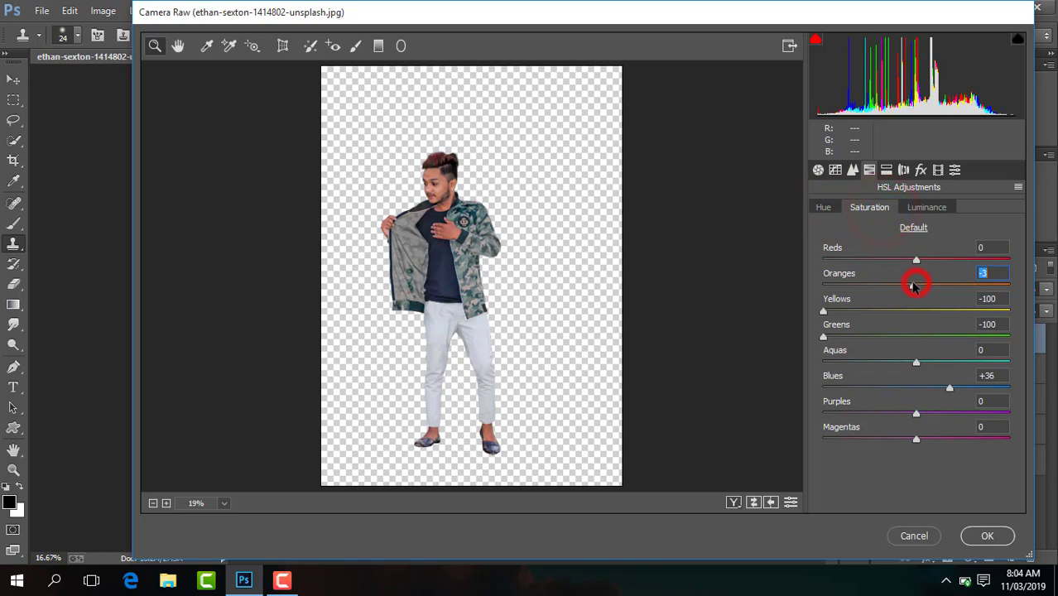
# Set the luminance of Oranges to +13 and the sharpening amount to 49, and raise the luminance noise reduction on the man
pyautogui.click(912, 212)
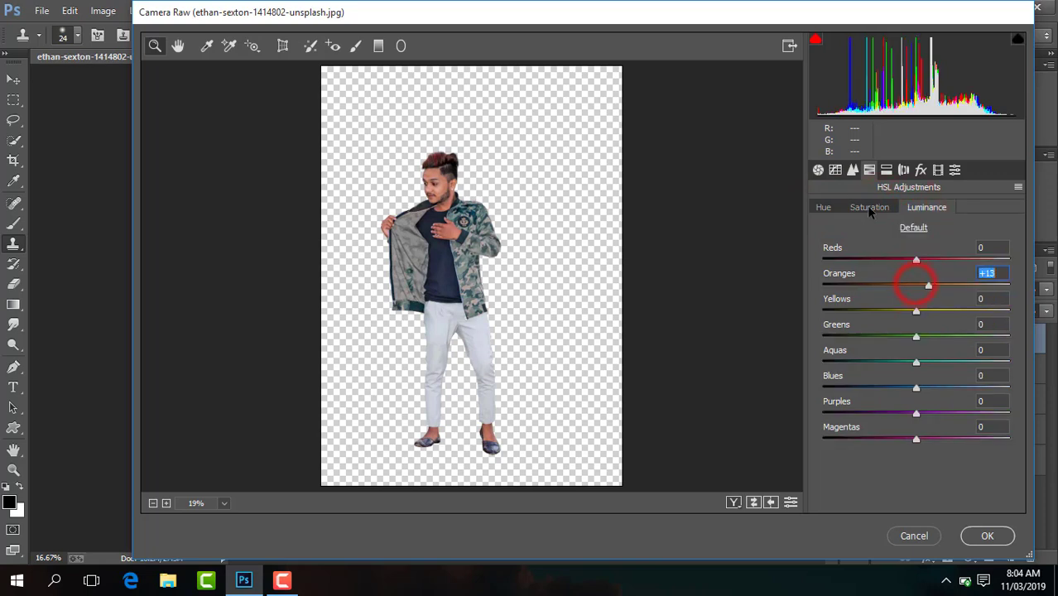
pyautogui.click(853, 170)
pyautogui.moveTo(869, 240); pyautogui.dragTo(887, 239)
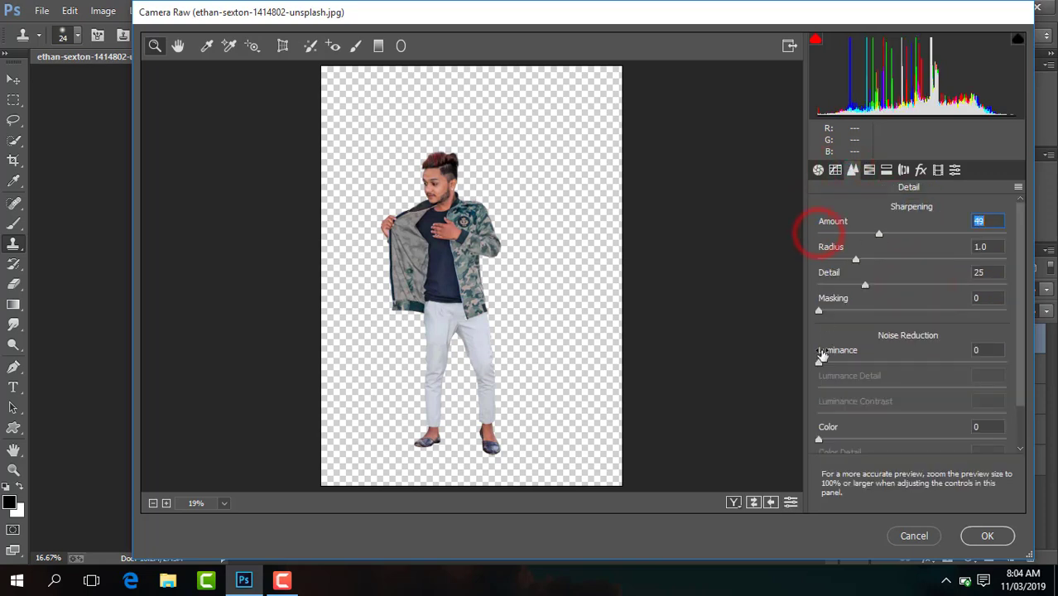
pyautogui.moveTo(821, 363); pyautogui.dragTo(929, 351)
# Set Shadows to +18, Contrast to +33 and Tint to +8, warm the temperature slightly, and apply the Camera Raw filter to the man
pyautogui.click(818, 170)
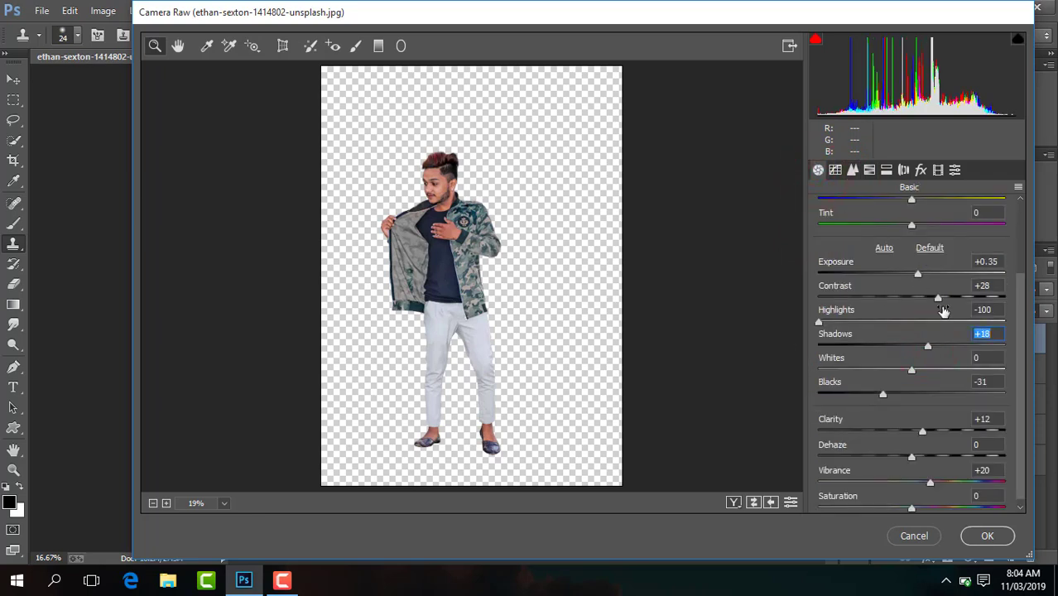
pyautogui.moveTo(938, 300); pyautogui.dragTo(943, 300)
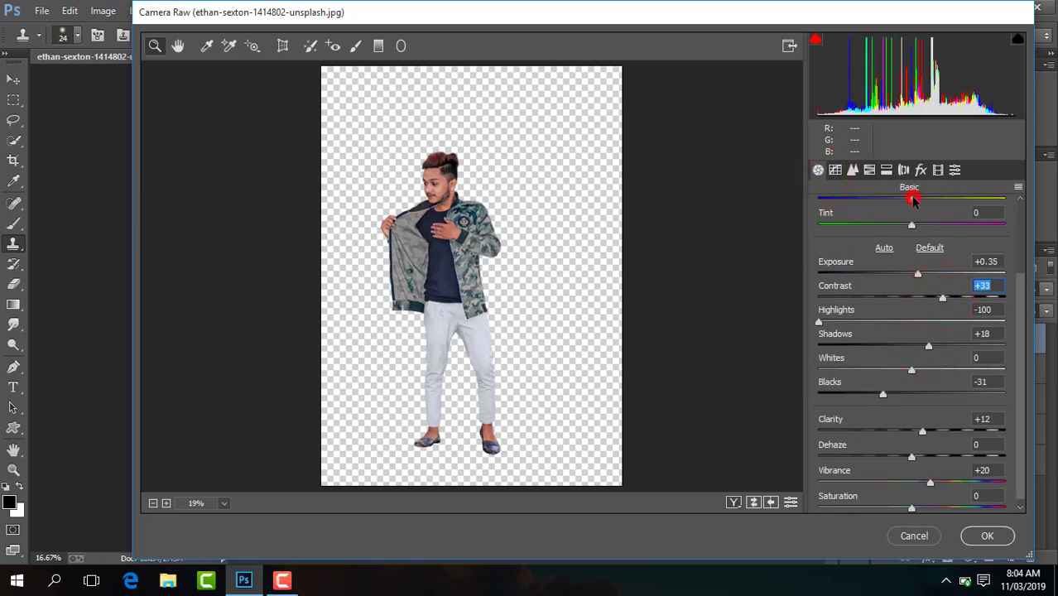
pyautogui.moveTo(913, 201); pyautogui.dragTo(919, 226)
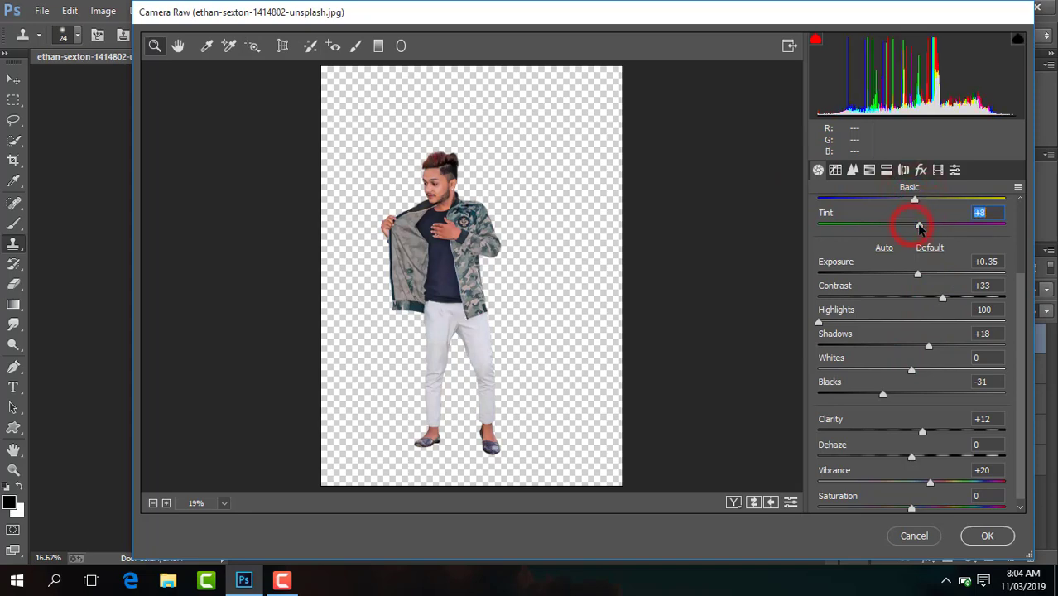
pyautogui.click(984, 535)
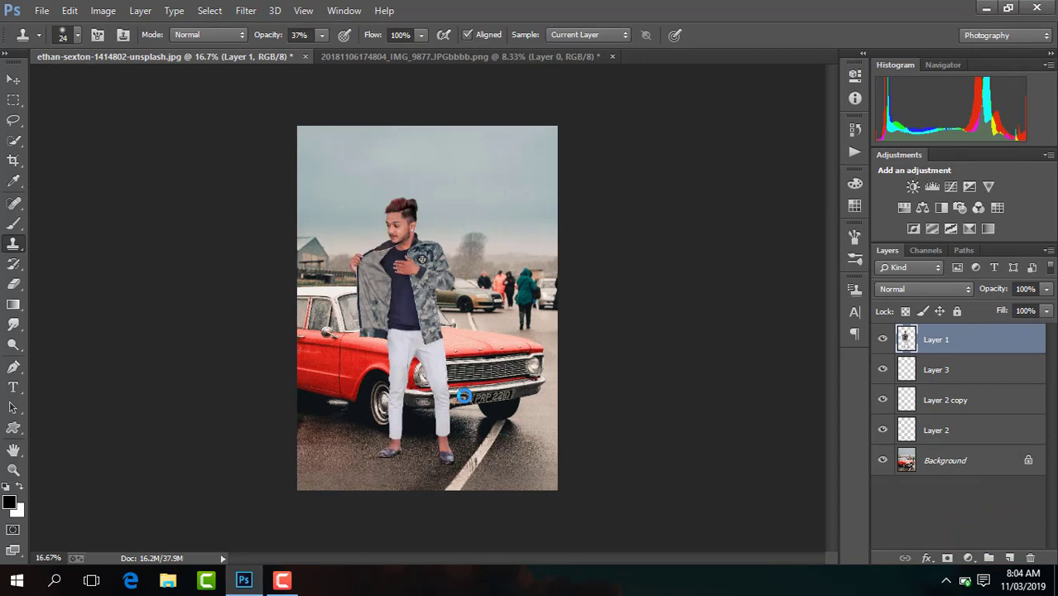
# Unlock the background car photo layer and scale it up proportionally to 104.12% from its lower-left corner
pyautogui.click(969, 456)
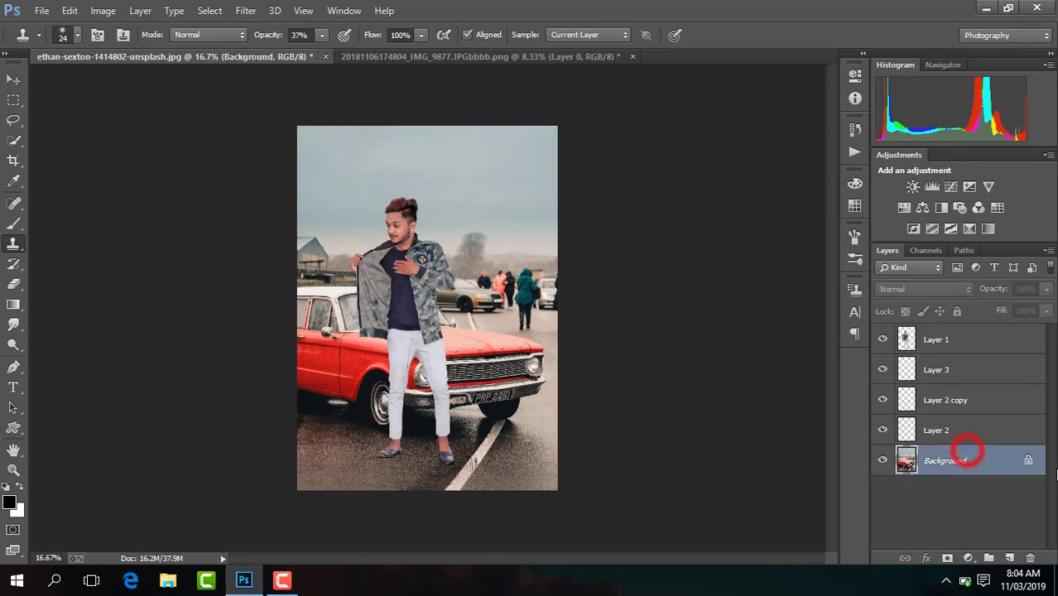
pyautogui.click(1028, 459)
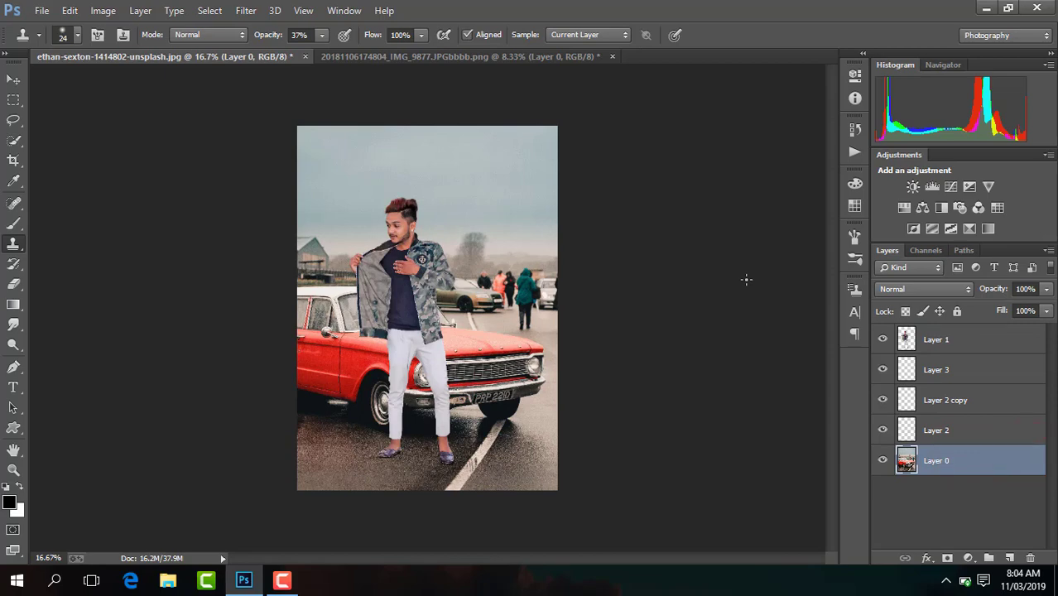
pyautogui.click(13, 80)
pyautogui.hotkey('ctrl', '+')
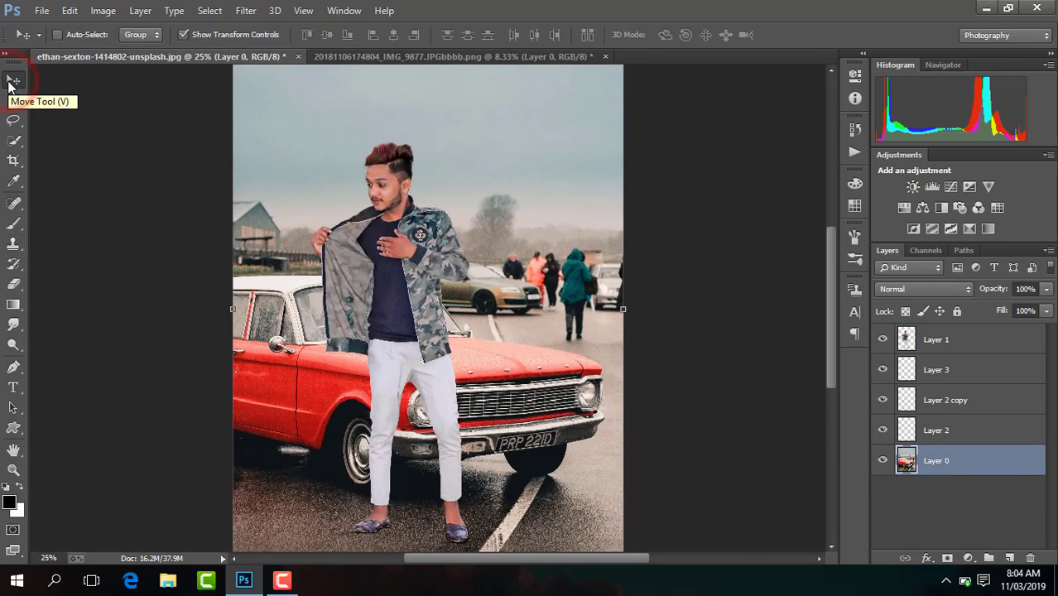
pyautogui.hotkey('ctrl', '-')
pyautogui.hotkey('ctrl', '-')
pyautogui.hotkey('ctrl', '+')
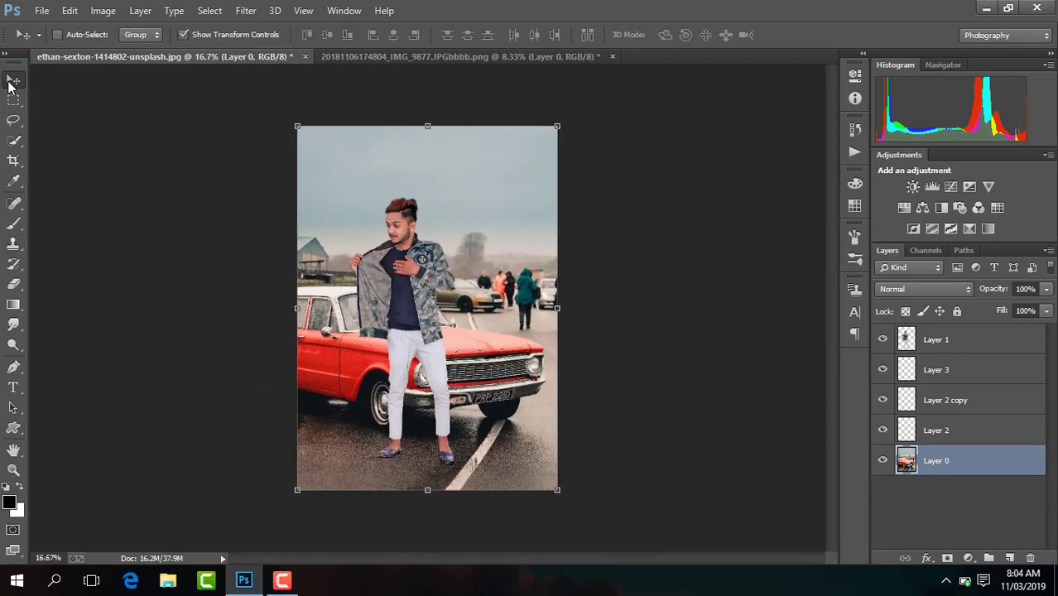
pyautogui.moveTo(559, 120); pyautogui.dragTo(577, 110)
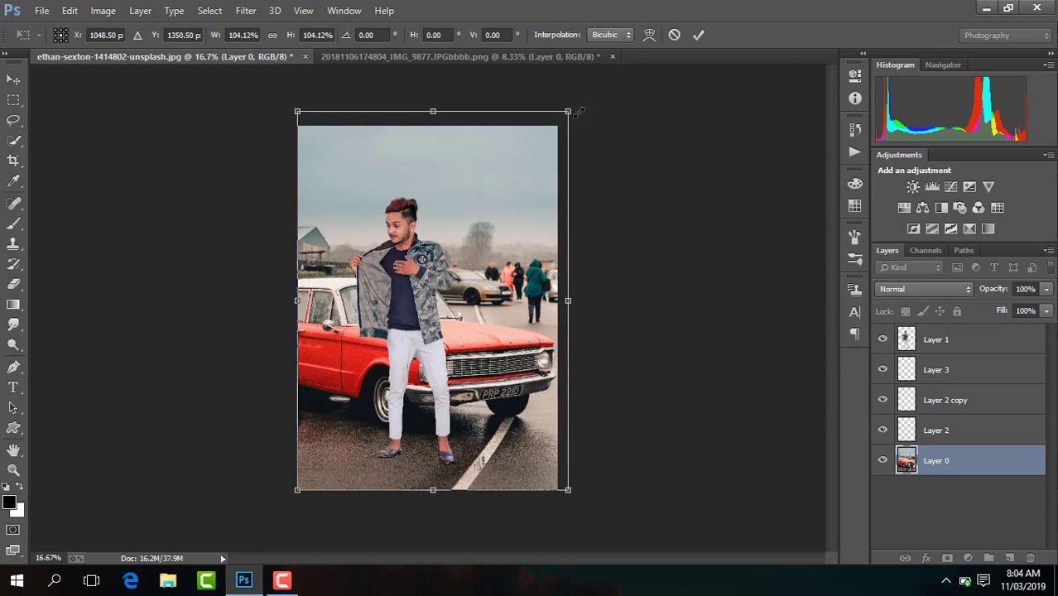
pyautogui.hotkey('ctrl', '+')
pyautogui.hotkey('ctrl', '+')
pyautogui.moveTo(833, 265); pyautogui.dragTo(831, 329)
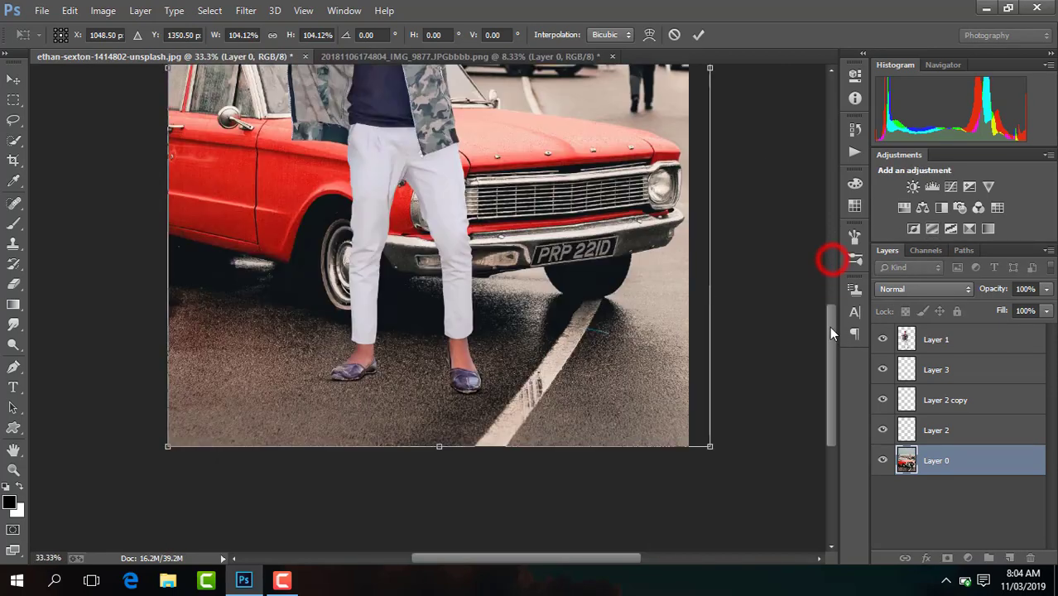
pyautogui.click(700, 34)
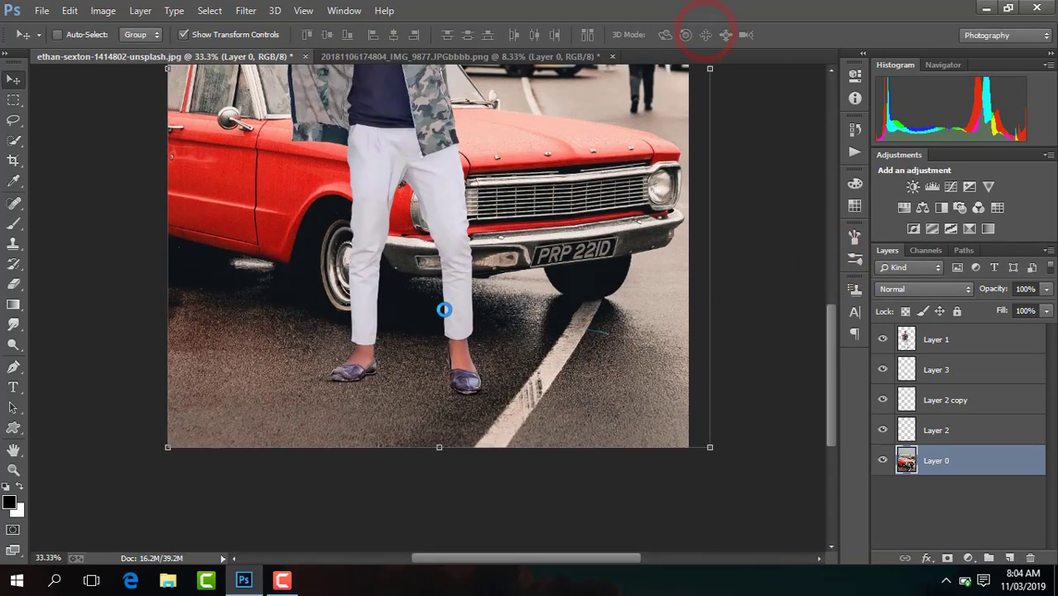
# Crop the image to the existing canvas bounds, deleting the enlarged background's pixels outside them
pyautogui.hotkey('ctrl', '-')
pyautogui.hotkey('ctrl', '-')
pyautogui.hotkey('ctrl', '-')
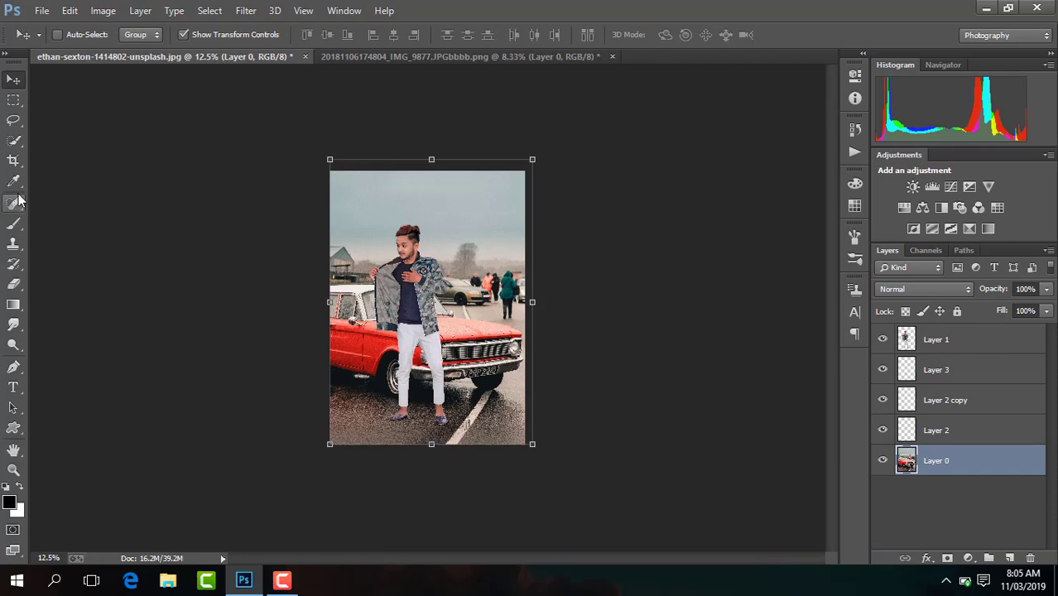
pyautogui.click(13, 160)
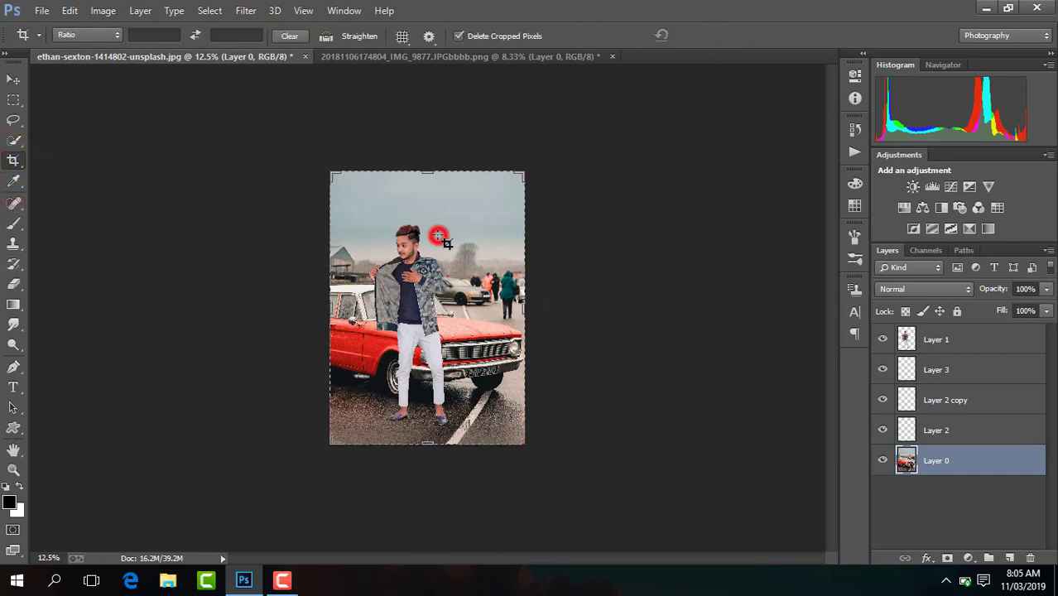
pyautogui.click(438, 236)
pyautogui.click(717, 35)
pyautogui.hotkey('ctrl', '+')
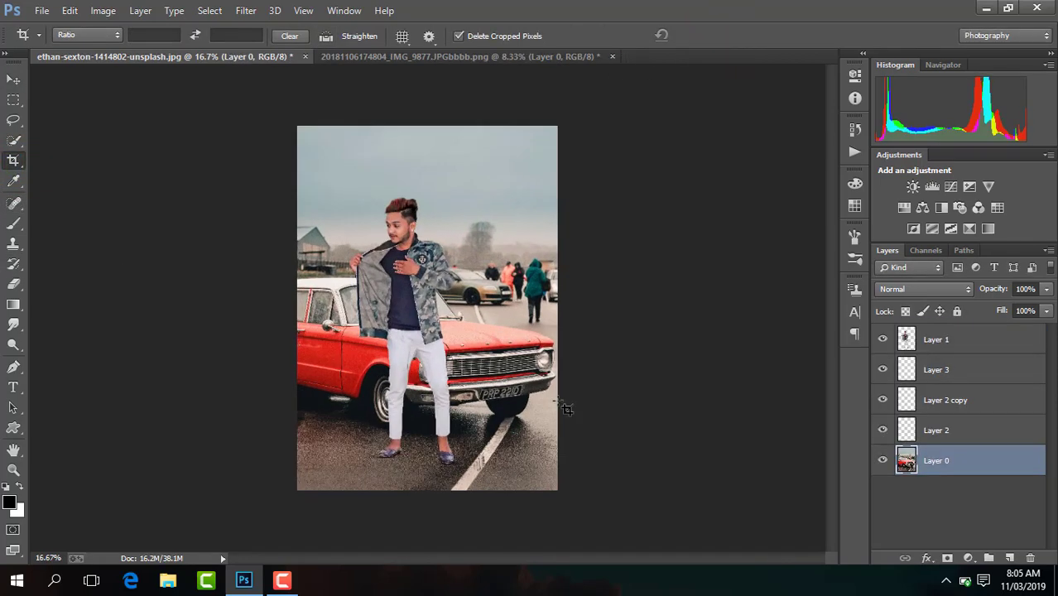
# Open the Camera Raw filter on the car photo layer and set Exposure +0.05, Contrast +20 and Tint +13
pyautogui.hotkey('ctrl', '+')
pyautogui.hotkey('ctrl', '-')
pyautogui.click(246, 11)
pyautogui.click(331, 97)
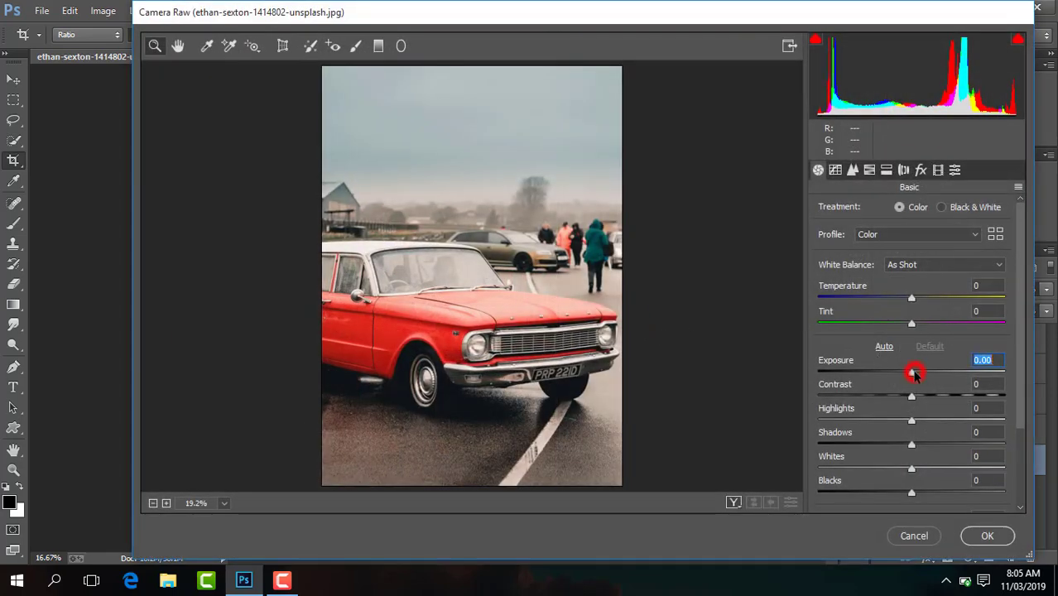
pyautogui.click(915, 374)
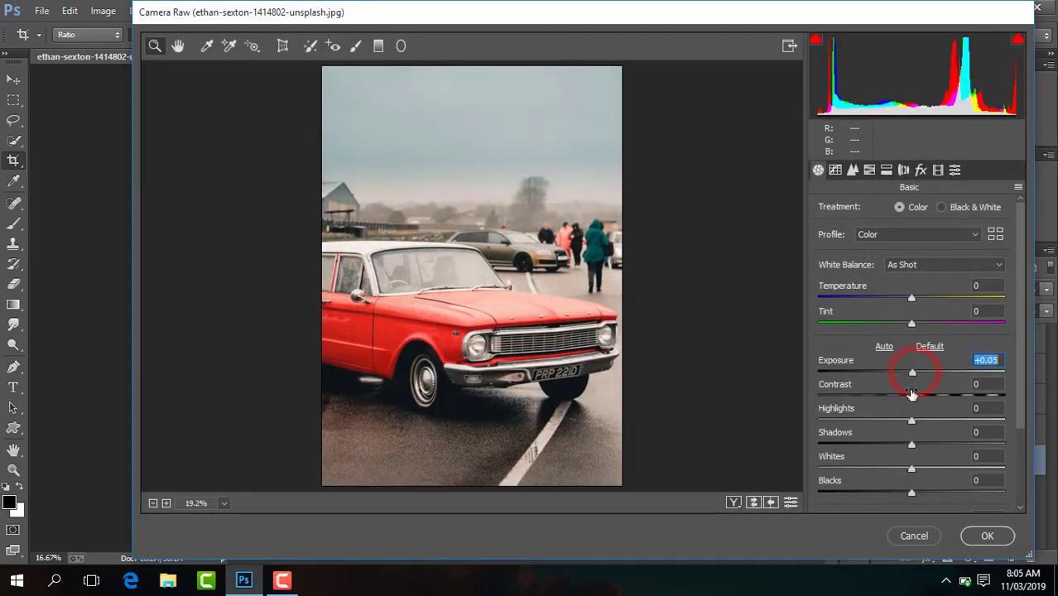
pyautogui.moveTo(912, 397); pyautogui.dragTo(930, 396)
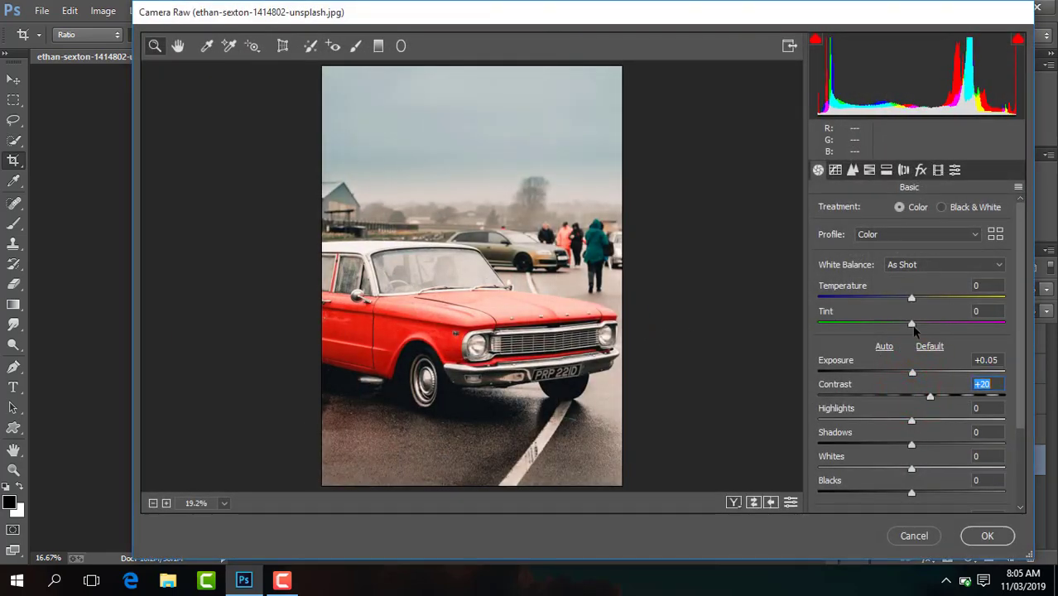
pyautogui.moveTo(913, 325); pyautogui.dragTo(924, 330)
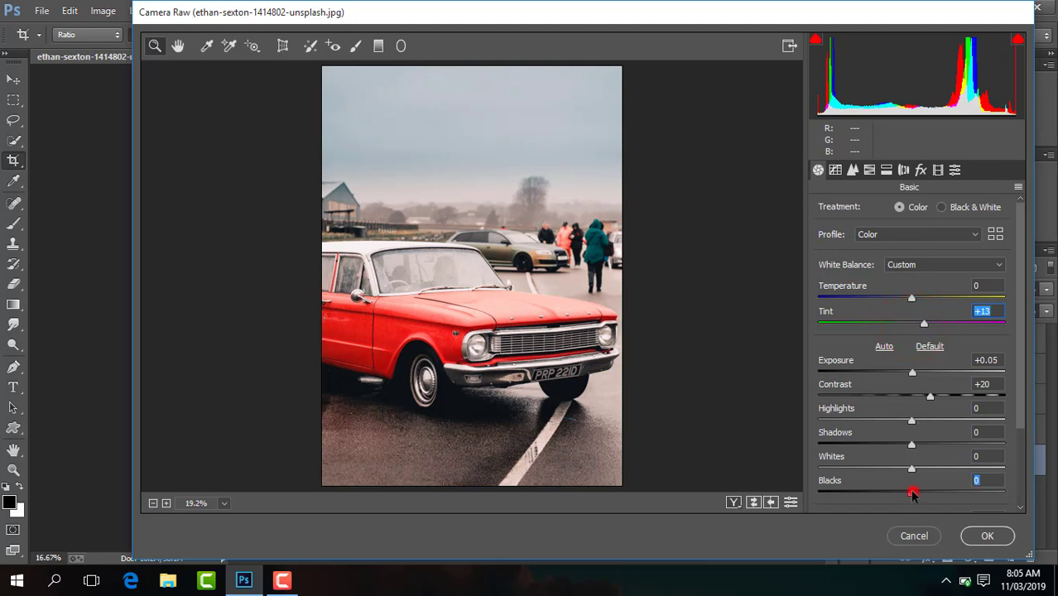
# Set the car photo's Blacks to -20, Shadows to +17, Clarity to +10 and Vibrance to +15
pyautogui.moveTo(912, 493); pyautogui.dragTo(893, 493)
pyautogui.moveTo(913, 445); pyautogui.dragTo(928, 444)
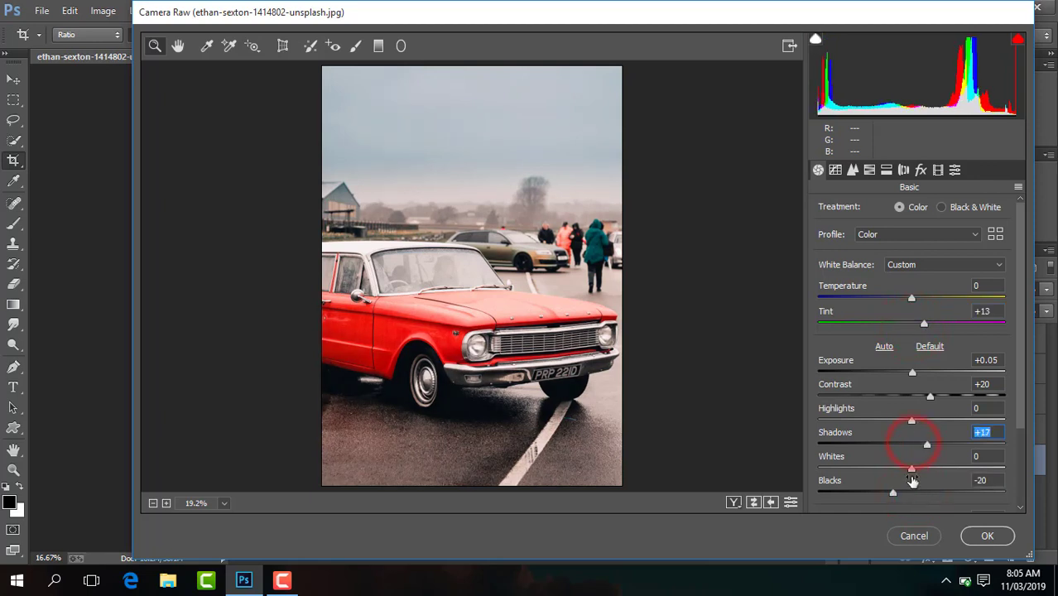
pyautogui.moveTo(1018, 405); pyautogui.dragTo(1022, 470)
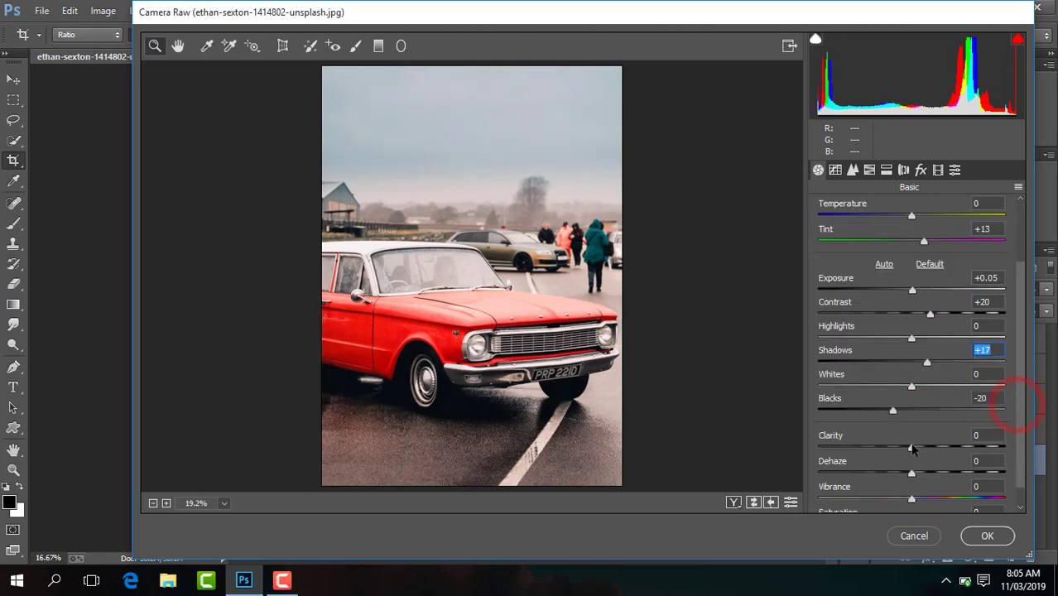
pyautogui.moveTo(912, 448); pyautogui.dragTo(921, 447)
pyautogui.moveTo(910, 500); pyautogui.dragTo(925, 499)
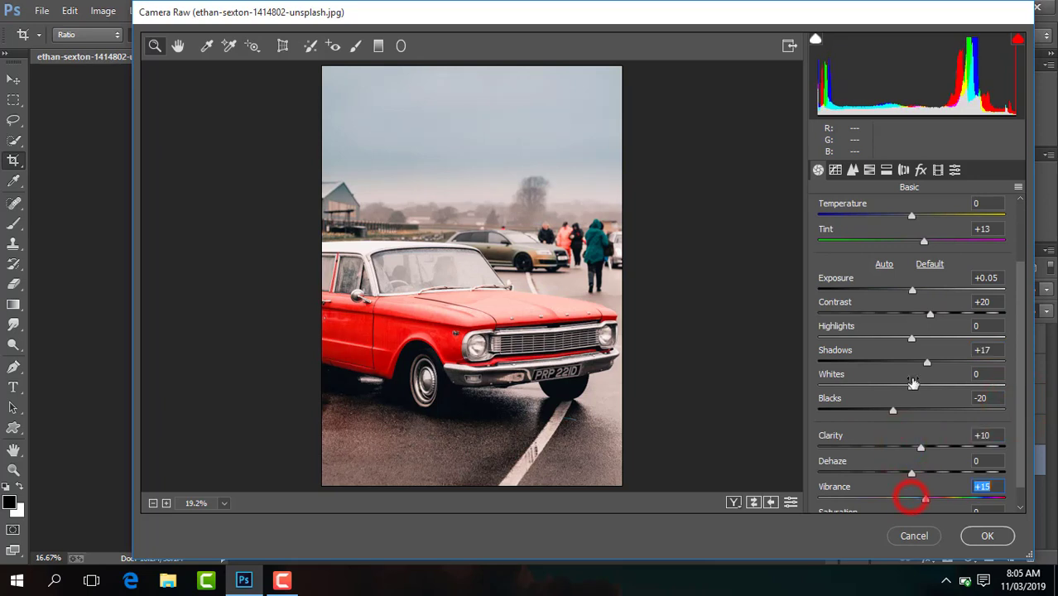
# In the HSL adjustments, set the saturation of Reds to +22, Oranges to +25 and Blues to +25, and the hue of Blues to -33
pyautogui.click(871, 170)
pyautogui.click(876, 207)
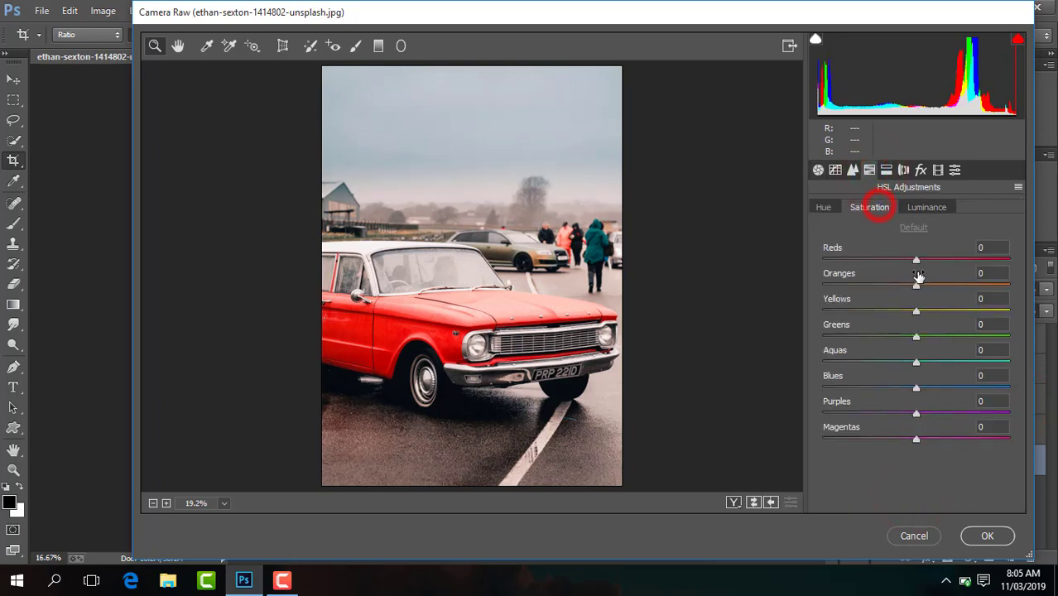
pyautogui.moveTo(917, 286); pyautogui.dragTo(938, 292)
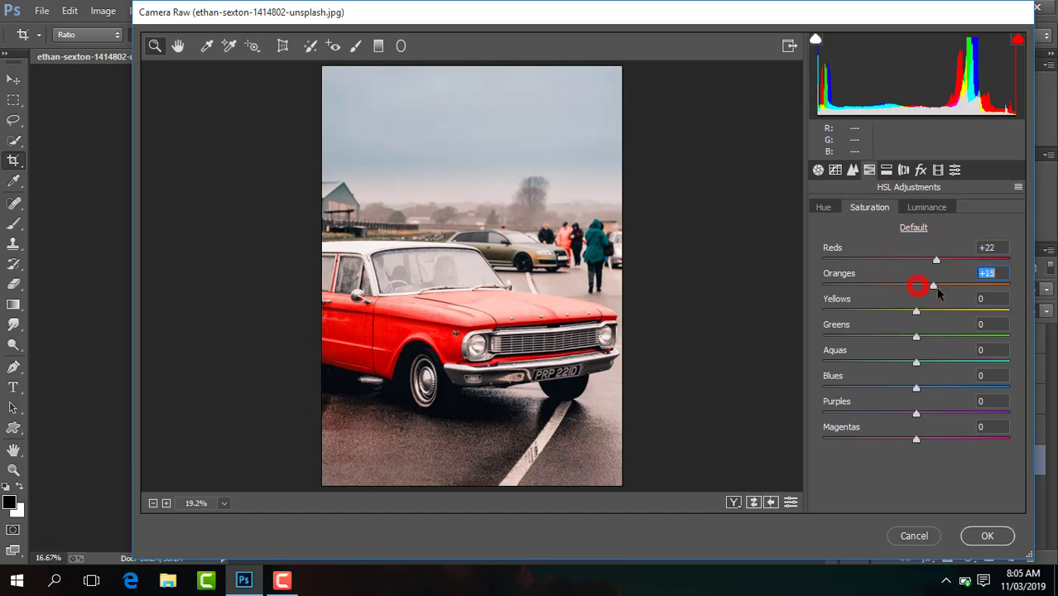
pyautogui.moveTo(917, 388); pyautogui.dragTo(939, 388)
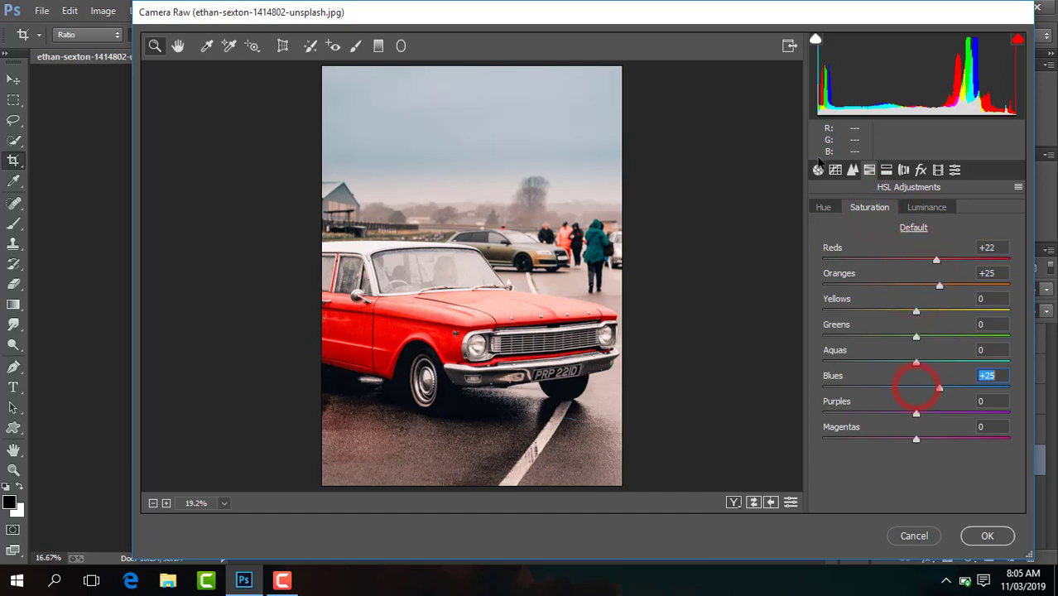
pyautogui.click(831, 207)
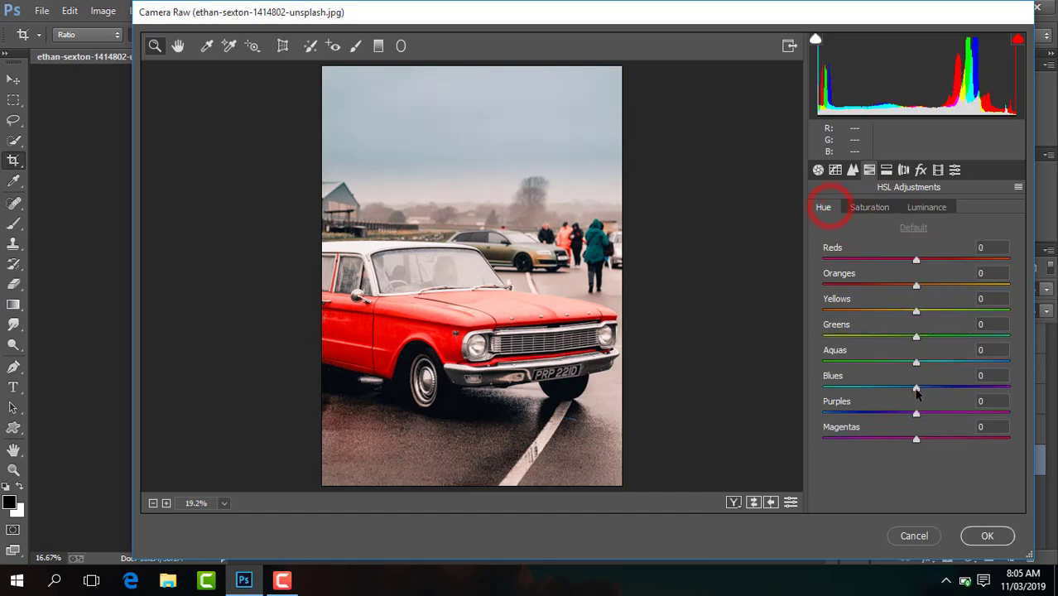
pyautogui.moveTo(888, 390); pyautogui.dragTo(887, 387)
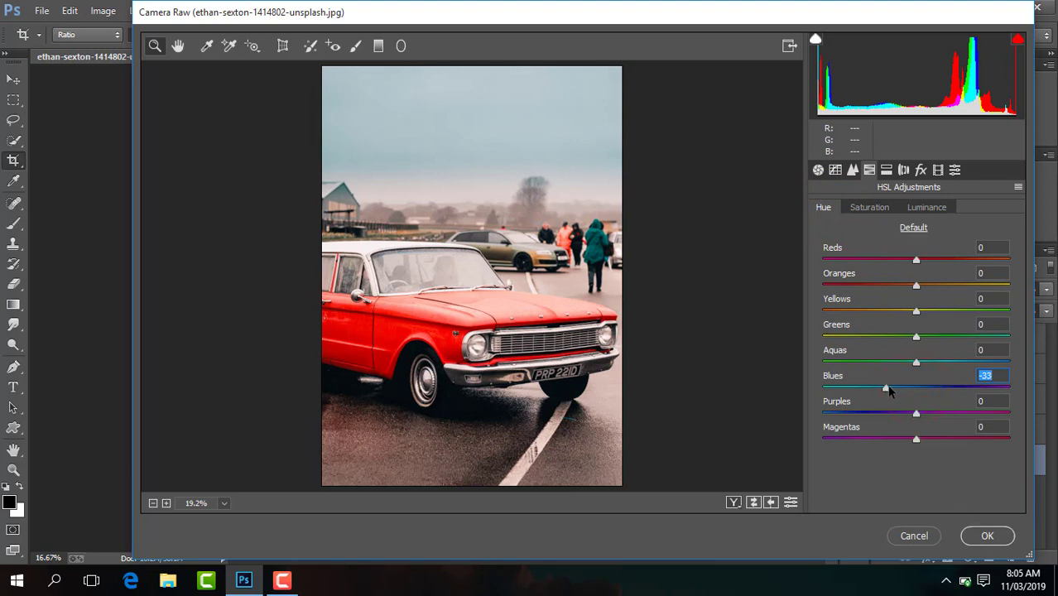
# Add a slight dark post-crop vignette to the car photo
pyautogui.click(938, 170)
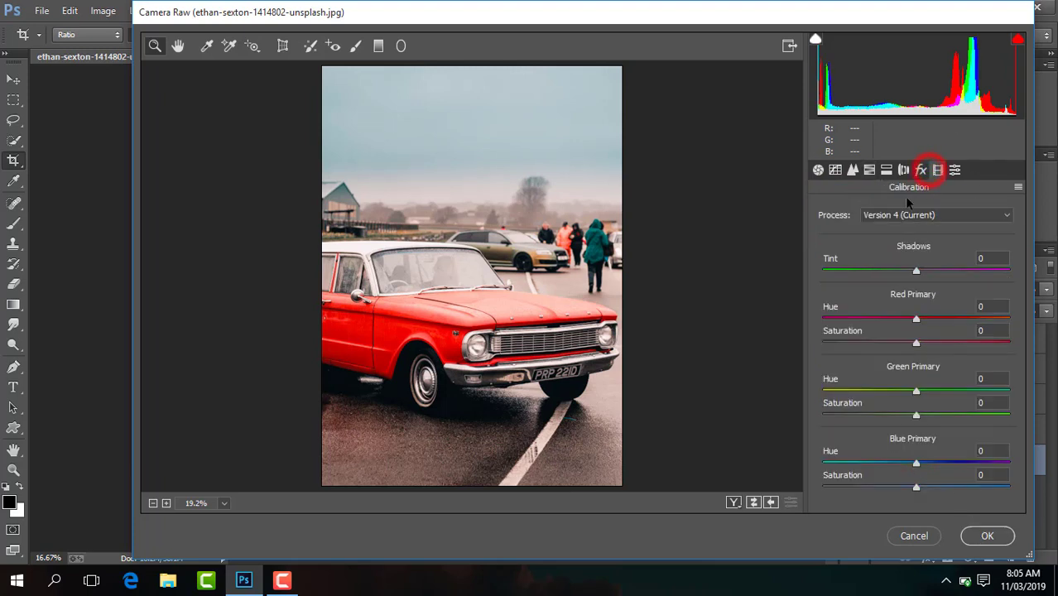
pyautogui.click(921, 170)
pyautogui.moveTo(917, 375); pyautogui.dragTo(903, 372)
# Set Blacks to +12 and apply the Camera Raw filter to the car photo layer
pyautogui.click(819, 170)
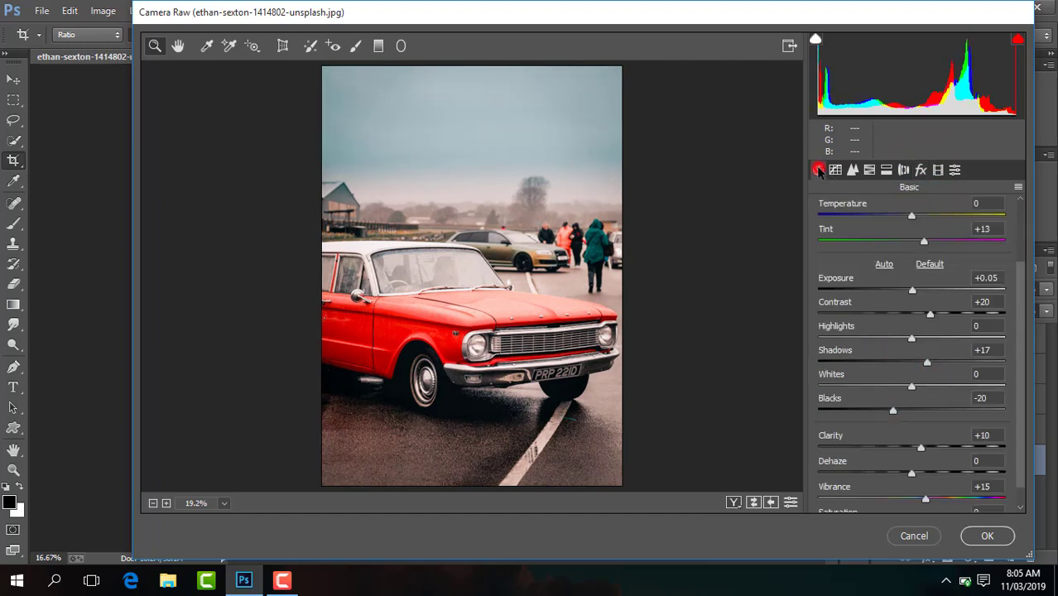
pyautogui.moveTo(893, 414); pyautogui.dragTo(919, 419)
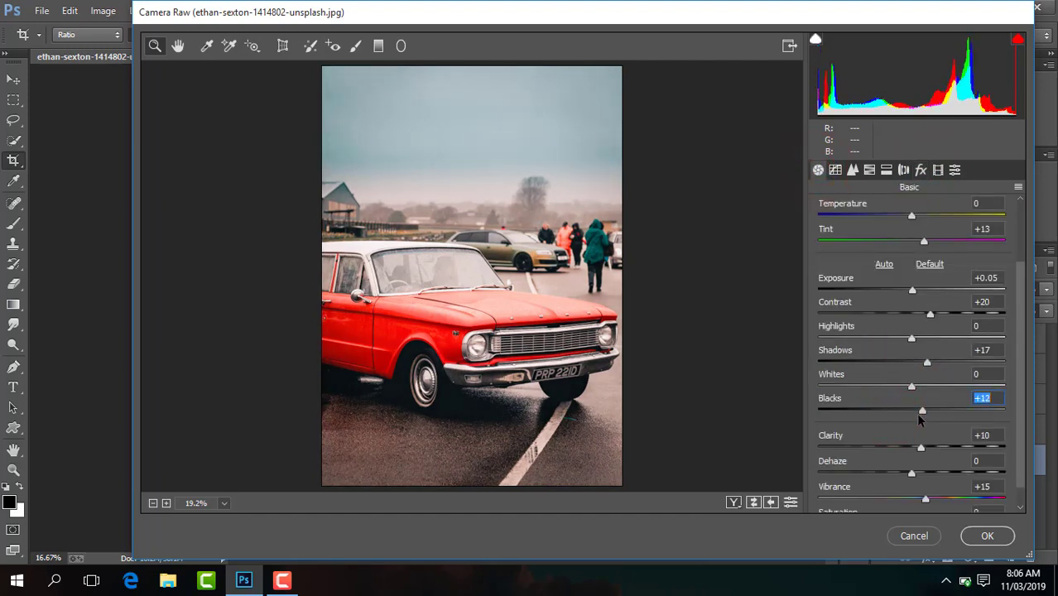
pyautogui.click(972, 536)
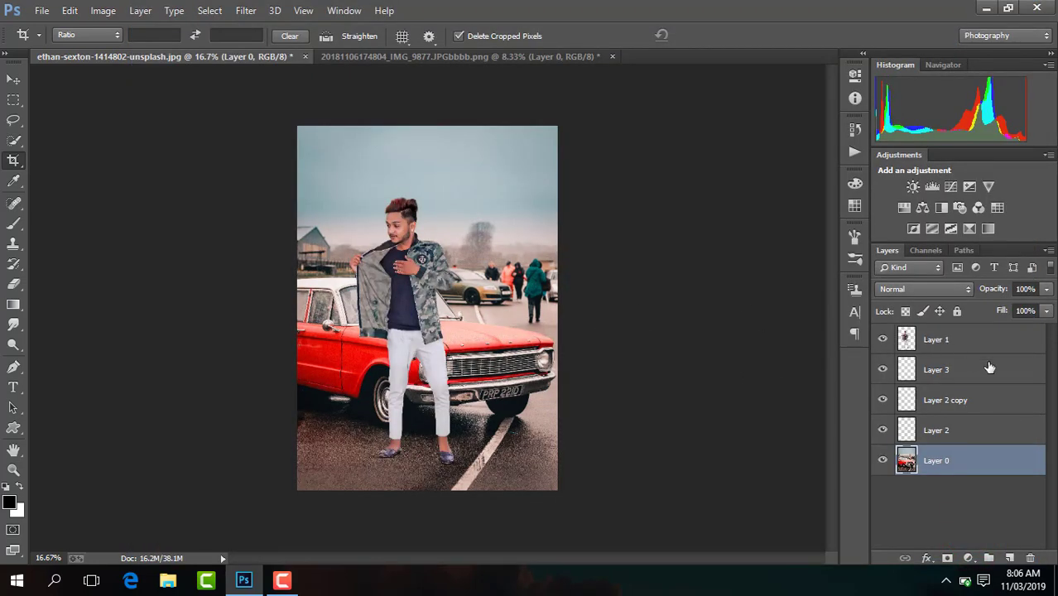
# Select the man's layer, Layer 1, and check how he blends with the graded background
pyautogui.click(950, 342)
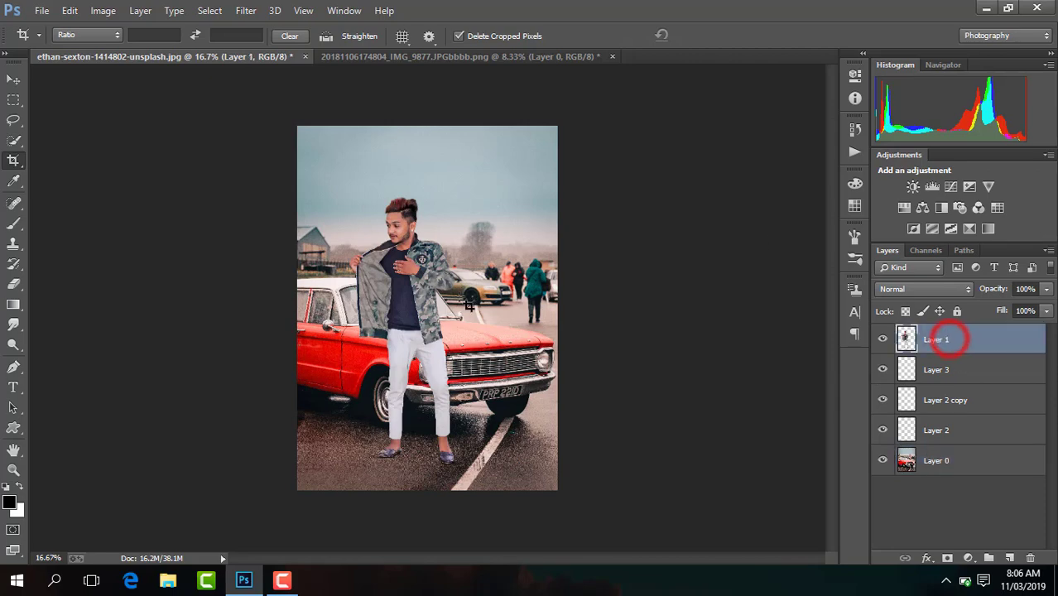
pyautogui.hotkey('ctrl', '+')
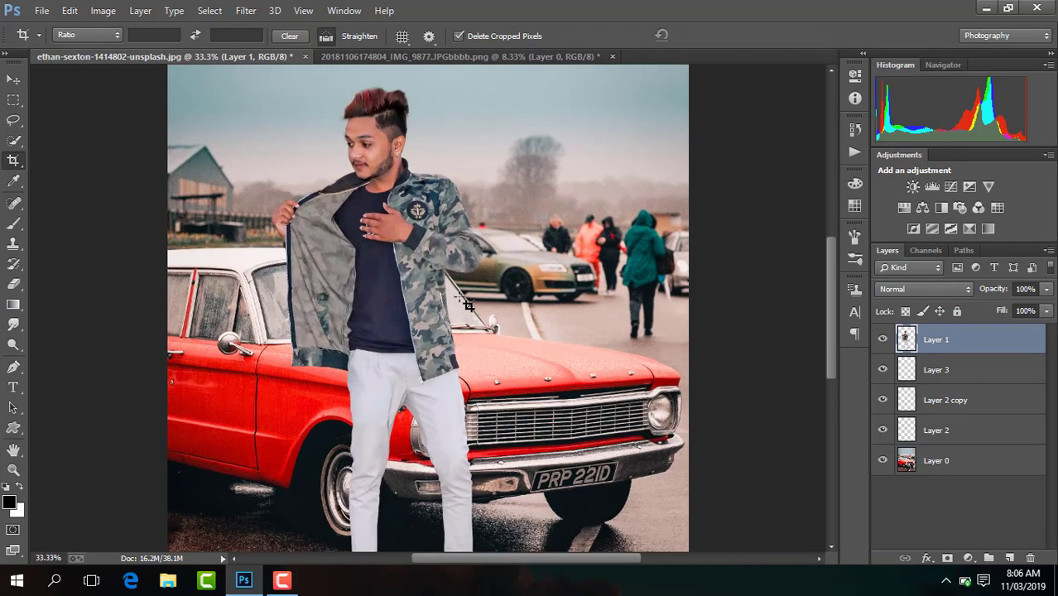
pyautogui.hotkey('ctrl', '-')
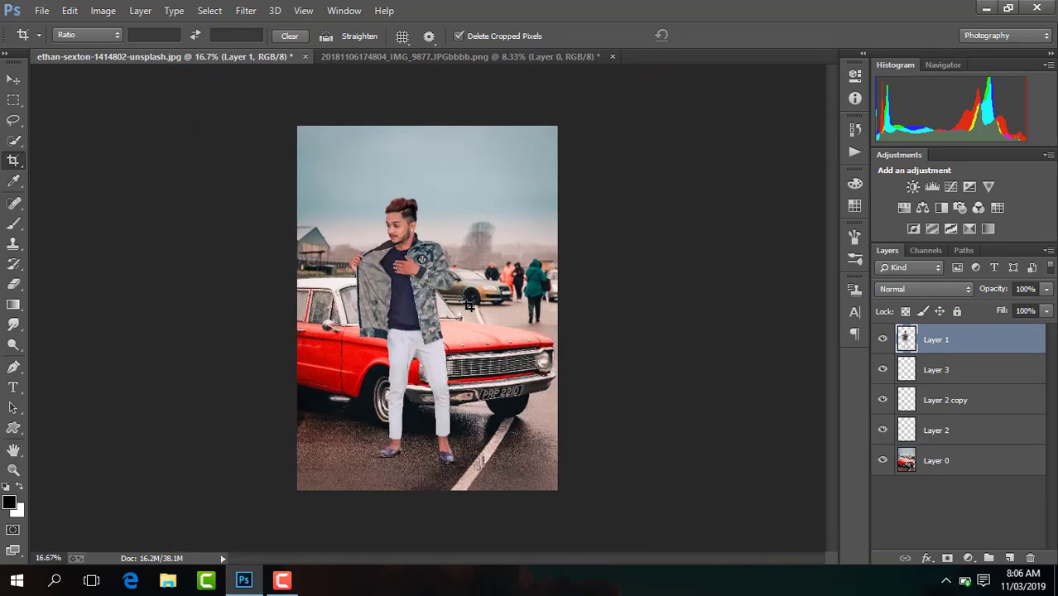
# Merge all visible layers into one and duplicate the merged layer
pyautogui.rightClick(978, 345)
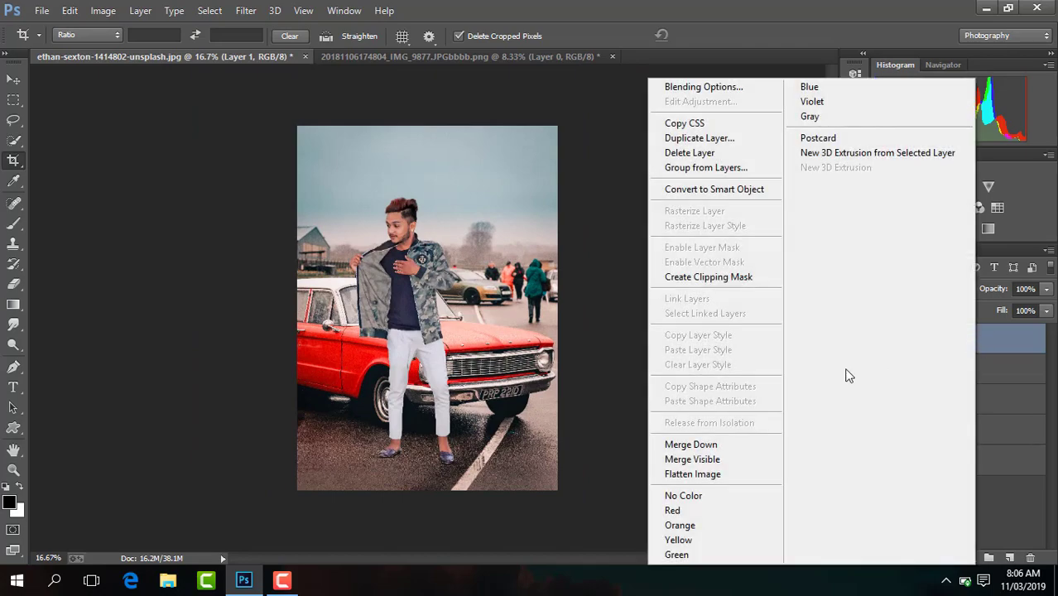
pyautogui.click(734, 461)
pyautogui.hotkey('ctrl', 'j')
# Smudge the front edge of the man's hair above the forehead into soft upward strands with the 22 px Smudge brush at 60% strength
pyautogui.hotkey('ctrl', '+')
pyautogui.hotkey('ctrl', '+')
pyautogui.hotkey('ctrl', '+')
pyautogui.hotkey('ctrl', '+')
pyautogui.hotkey('ctrl', '+')
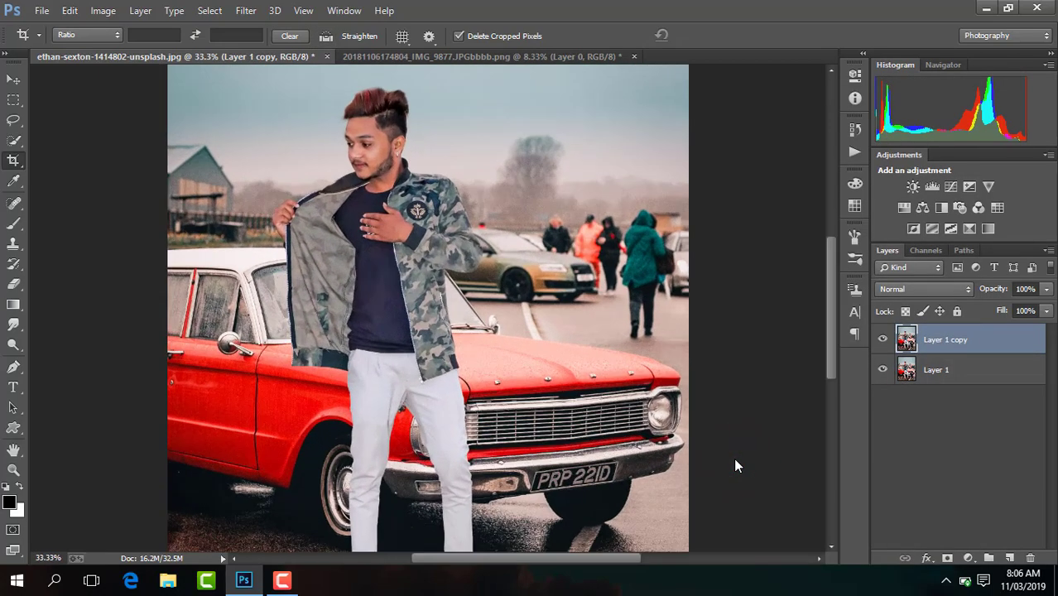
pyautogui.moveTo(536, 564); pyautogui.dragTo(491, 559)
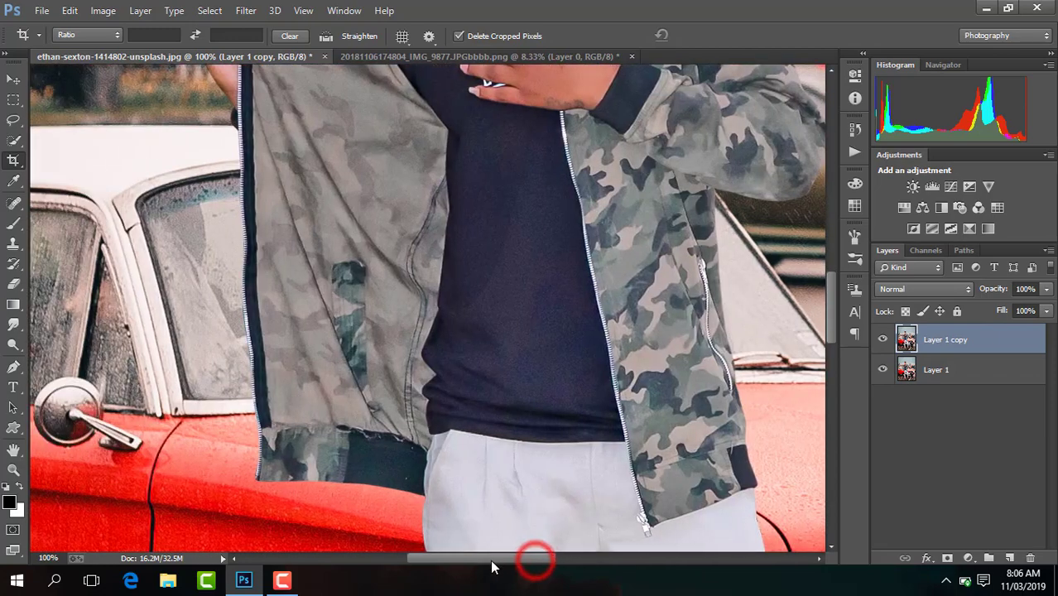
pyautogui.moveTo(827, 324); pyautogui.dragTo(820, 246)
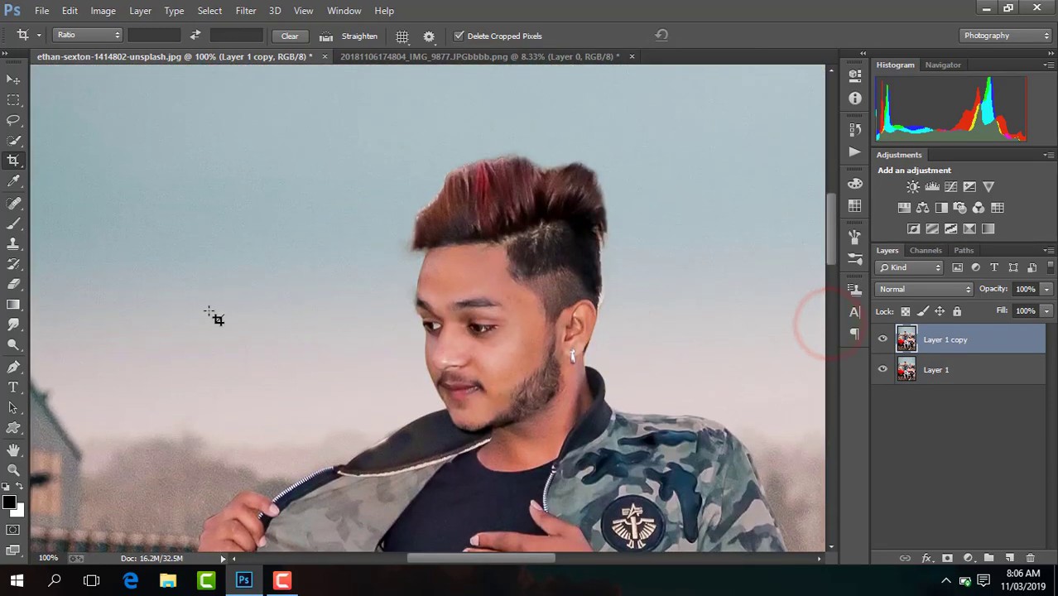
pyautogui.click(13, 327)
pyautogui.hotkey('ctrl', '+')
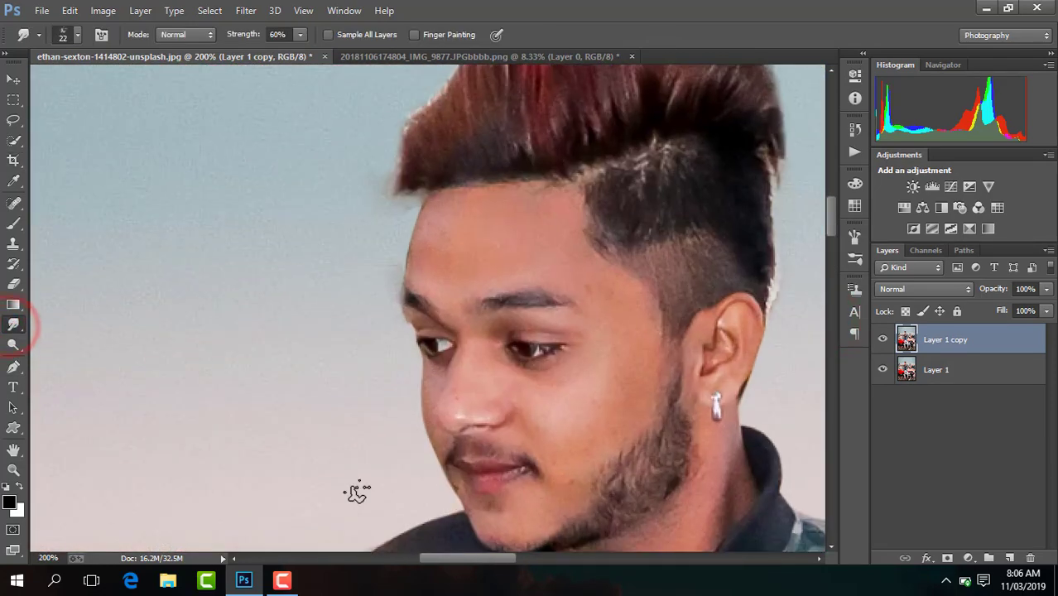
pyautogui.moveTo(460, 562); pyautogui.dragTo(466, 561)
pyautogui.moveTo(835, 233); pyautogui.dragTo(828, 207)
pyautogui.hotkey('ctrl', '+')
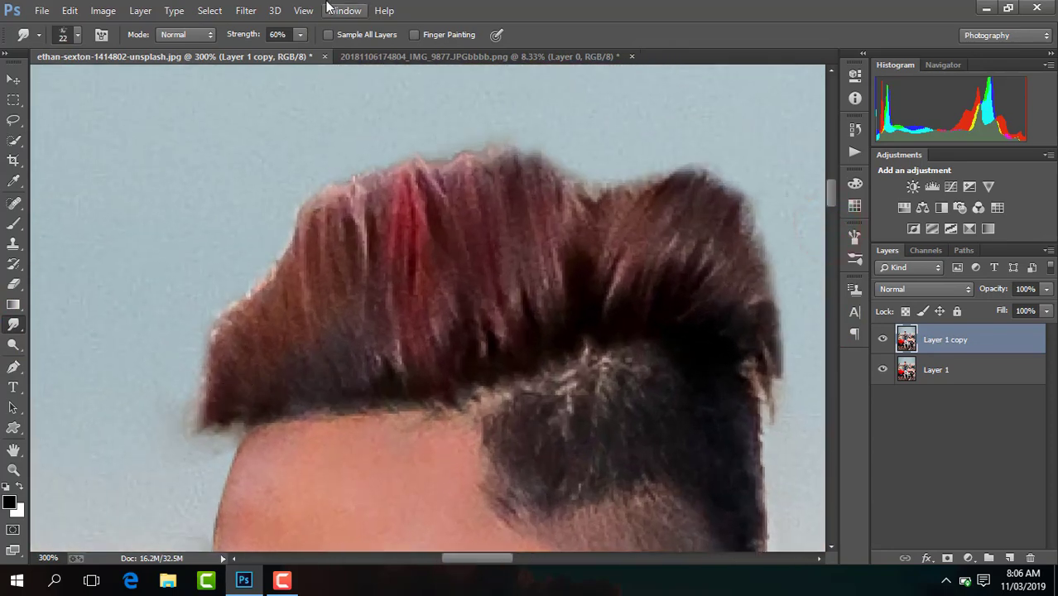
pyautogui.click(230, 408)
pyautogui.moveTo(234, 403)
pyautogui.mouseDown()
pyautogui.moveTo(207, 311)
pyautogui.moveTo(243, 240)
pyautogui.mouseUp()
pyautogui.moveTo(260, 344)
pyautogui.mouseDown()
pyautogui.moveTo(265, 265)
pyautogui.moveTo(260, 343)
pyautogui.mouseUp()
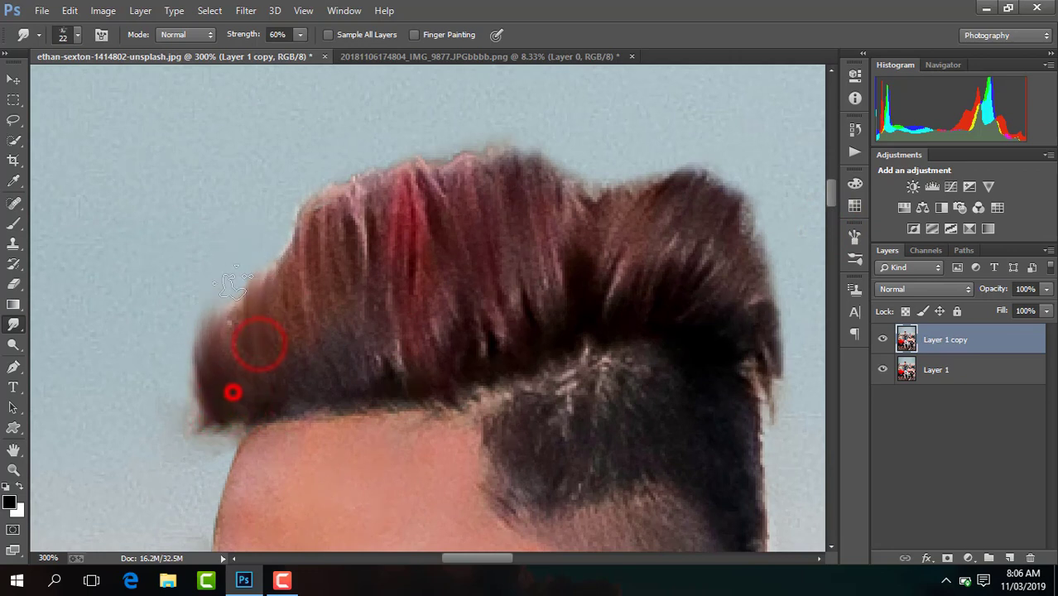
pyautogui.moveTo(233, 390); pyautogui.dragTo(246, 390)
pyautogui.moveTo(283, 307)
pyautogui.mouseDown()
pyautogui.moveTo(261, 348)
pyautogui.moveTo(255, 308)
pyautogui.moveTo(216, 329)
pyautogui.moveTo(227, 355)
pyautogui.mouseUp()
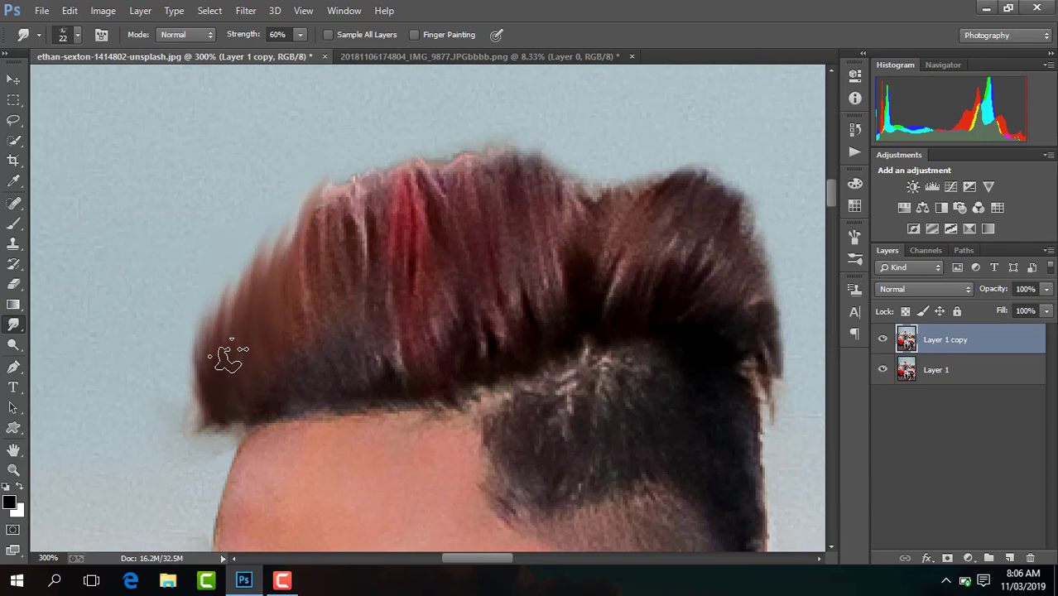
# Smudge the hair strands outward along the top and back of the man's head to extend them over the sky
pyautogui.moveTo(220, 395)
pyautogui.mouseDown()
pyautogui.moveTo(187, 335)
pyautogui.moveTo(210, 389)
pyautogui.moveTo(193, 317)
pyautogui.moveTo(228, 350)
pyautogui.moveTo(273, 196)
pyautogui.moveTo(222, 346)
pyautogui.moveTo(254, 218)
pyautogui.moveTo(250, 307)
pyautogui.moveTo(244, 278)
pyautogui.moveTo(294, 190)
pyautogui.moveTo(292, 247)
pyautogui.moveTo(353, 151)
pyautogui.moveTo(314, 222)
pyautogui.moveTo(393, 131)
pyautogui.moveTo(360, 217)
pyautogui.moveTo(381, 163)
pyautogui.moveTo(399, 206)
pyautogui.moveTo(431, 138)
pyautogui.moveTo(410, 219)
pyautogui.moveTo(463, 140)
pyautogui.moveTo(445, 220)
pyautogui.moveTo(482, 145)
pyautogui.moveTo(408, 183)
pyautogui.moveTo(467, 131)
pyautogui.moveTo(344, 210)
pyautogui.moveTo(376, 147)
pyautogui.moveTo(436, 131)
pyautogui.moveTo(459, 200)
pyautogui.moveTo(491, 195)
pyautogui.moveTo(543, 131)
pyautogui.moveTo(534, 223)
pyautogui.moveTo(540, 197)
pyautogui.moveTo(512, 184)
pyautogui.moveTo(509, 194)
pyautogui.moveTo(563, 159)
pyautogui.moveTo(560, 250)
pyautogui.moveTo(612, 160)
pyautogui.moveTo(553, 225)
pyautogui.moveTo(607, 157)
pyautogui.moveTo(603, 243)
pyautogui.moveTo(621, 219)
pyautogui.moveTo(589, 241)
pyautogui.moveTo(658, 139)
pyautogui.moveTo(661, 235)
pyautogui.moveTo(744, 289)
pyautogui.moveTo(737, 275)
pyautogui.moveTo(751, 266)
pyautogui.moveTo(730, 260)
pyautogui.moveTo(713, 220)
pyautogui.moveTo(586, 225)
pyautogui.moveTo(545, 175)
pyautogui.moveTo(570, 202)
pyautogui.moveTo(615, 214)
pyautogui.moveTo(416, 213)
pyautogui.moveTo(479, 157)
pyautogui.mouseUp()
pyautogui.moveTo(542, 115); pyautogui.dragTo(538, 117)
pyautogui.moveTo(526, 155); pyautogui.dragTo(584, 124)
pyautogui.moveTo(571, 189); pyautogui.dragTo(638, 137)
pyautogui.moveTo(353, 234); pyautogui.dragTo(412, 147)
pyautogui.moveTo(248, 240)
pyautogui.mouseDown()
pyautogui.moveTo(252, 314)
pyautogui.moveTo(307, 229)
pyautogui.moveTo(323, 169)
pyautogui.mouseUp()
pyautogui.moveTo(266, 279); pyautogui.dragTo(306, 178)
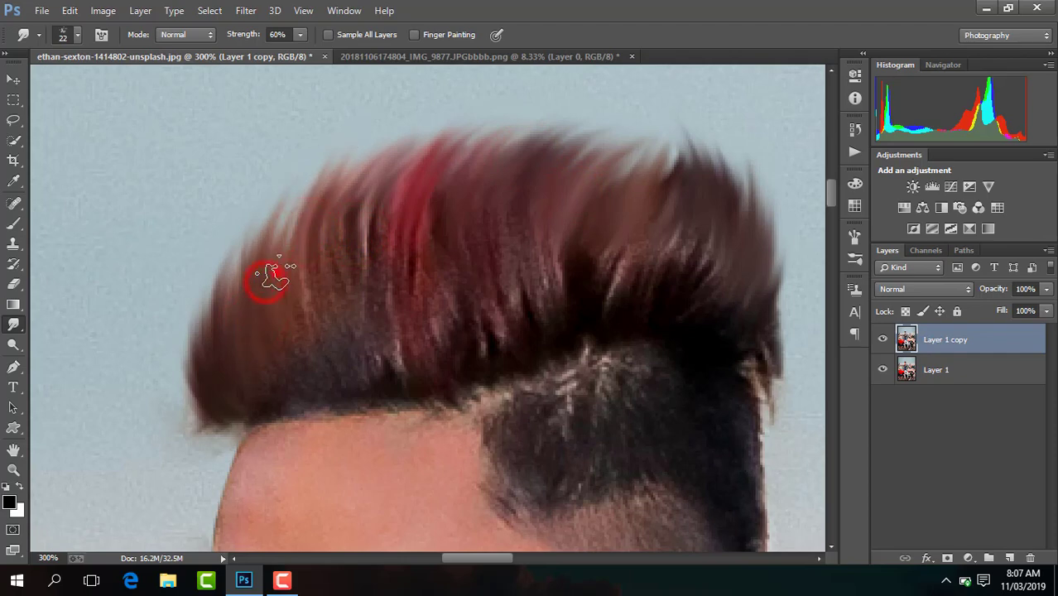
pyautogui.click(407, 147)
pyautogui.hotkey('ctrl', '-')
pyautogui.hotkey('ctrl', '-')
pyautogui.hotkey('ctrl', '-')
pyautogui.hotkey('ctrl', '-')
pyautogui.hotkey('ctrl', '-')
pyautogui.hotkey('ctrl', '-')
pyautogui.hotkey('ctrl', '-')
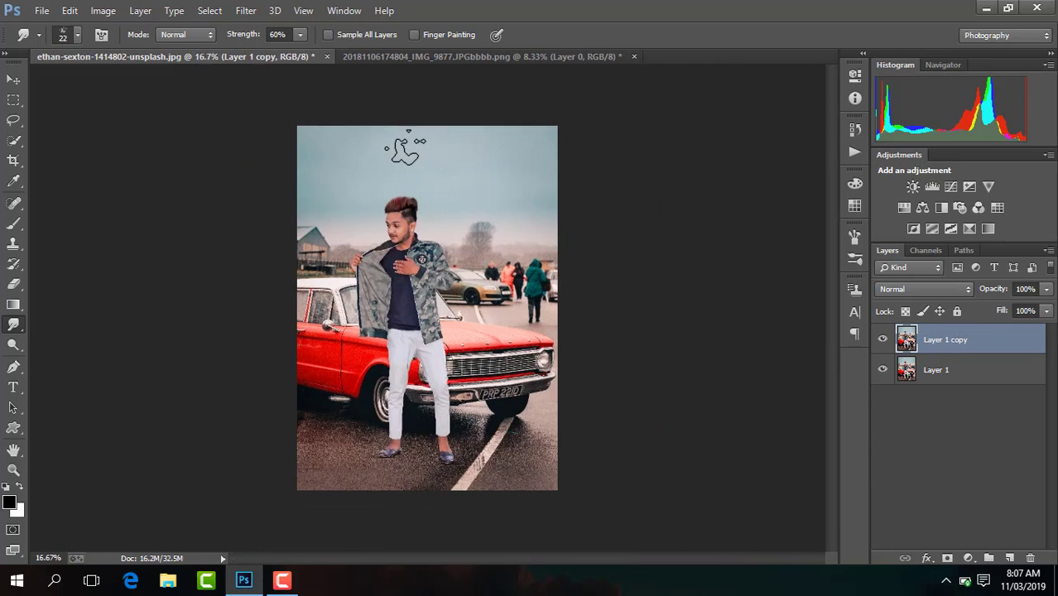
# Merge the retouched hair layer with the layer beneath it and duplicate the result
pyautogui.rightClick(1028, 360)
pyautogui.click(778, 462)
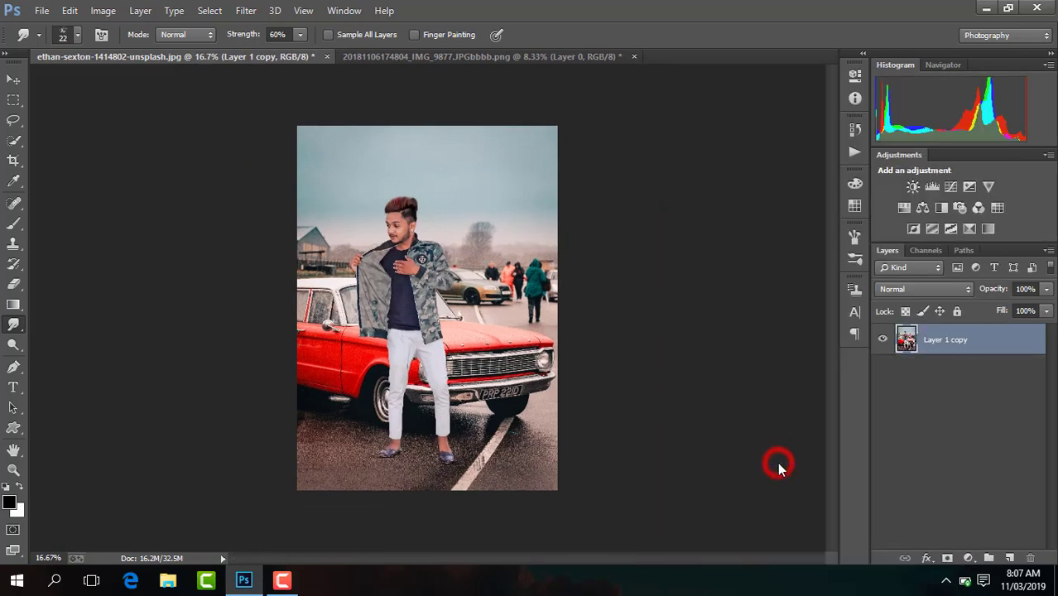
pyautogui.hotkey('ctrl', 'j')
# Open the duplicate in the Camera Raw filter and set Temperature +2, Tint -11, Exposure +0.25 and Contrast +16
pyautogui.click(246, 11)
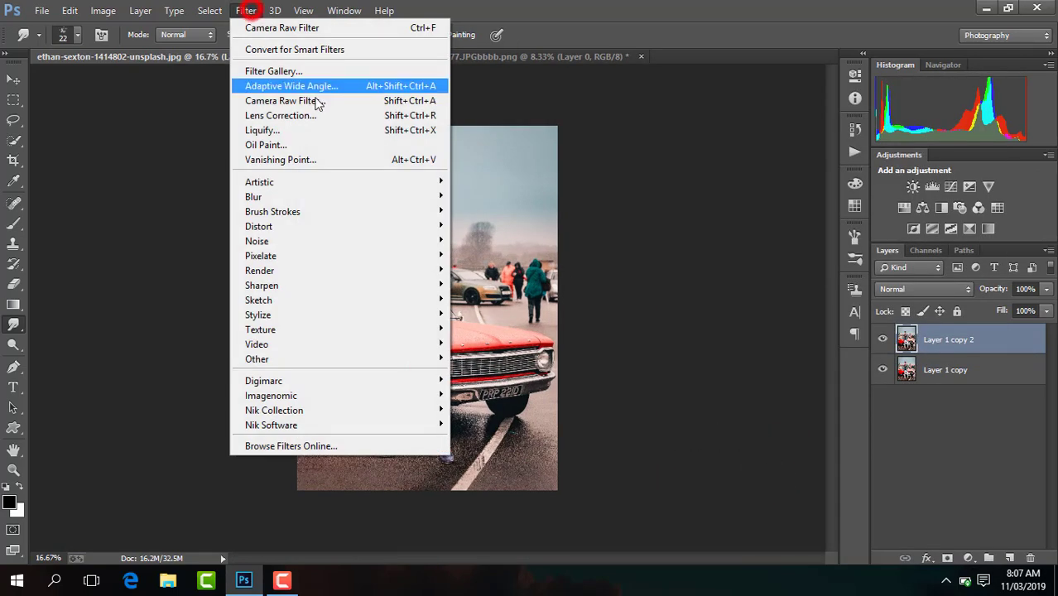
pyautogui.click(342, 109)
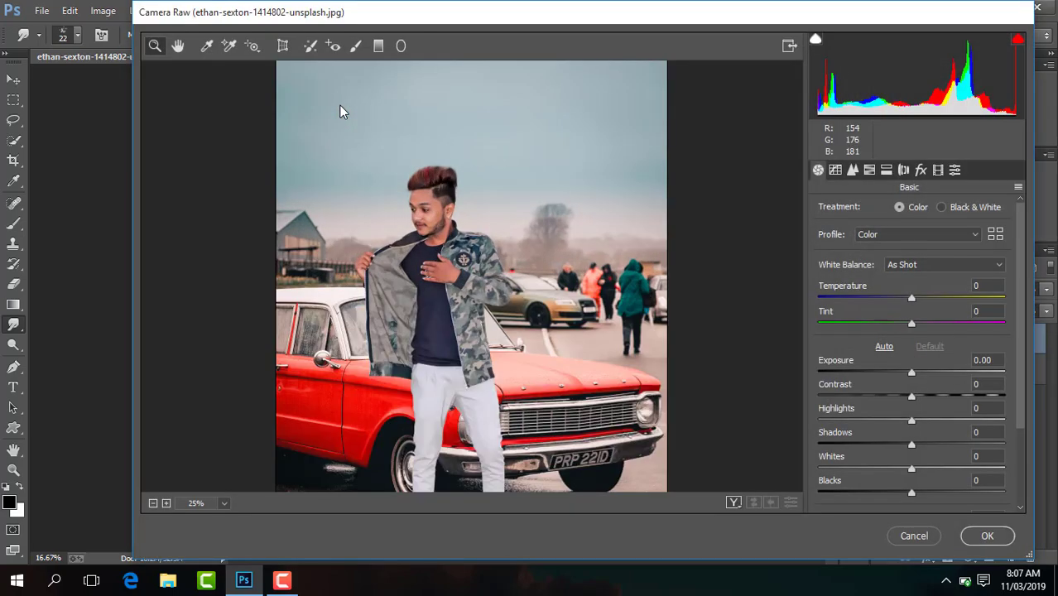
pyautogui.click(223, 503)
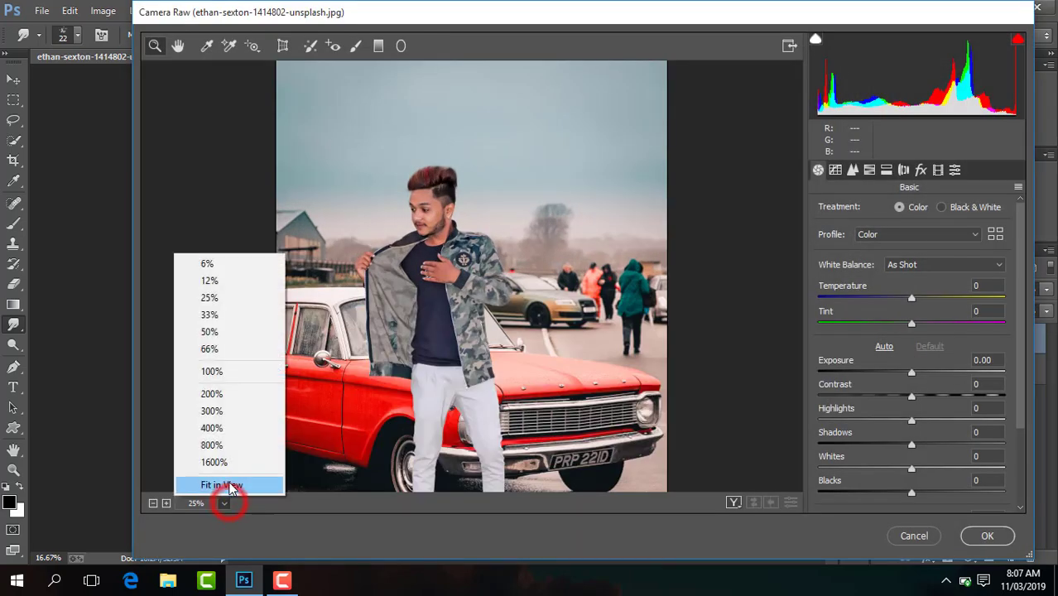
pyautogui.click(229, 481)
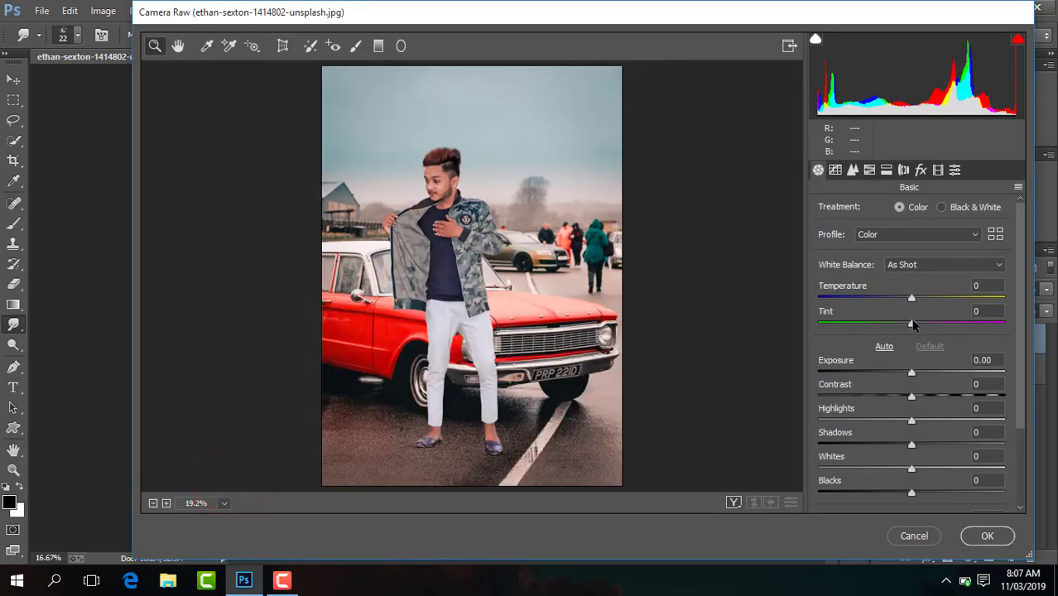
pyautogui.moveTo(924, 323); pyautogui.dragTo(916, 302)
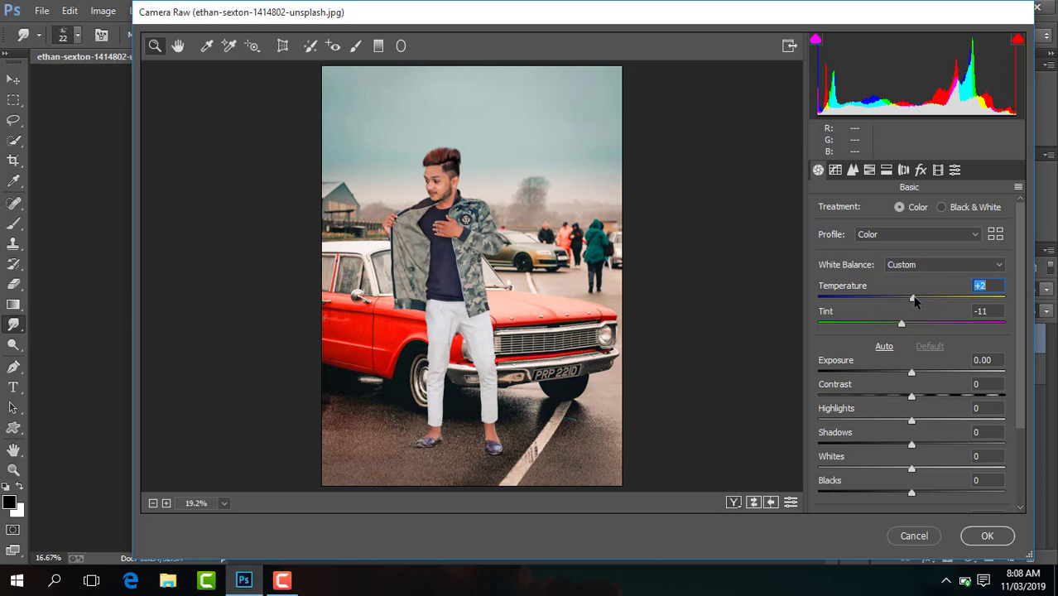
pyautogui.moveTo(911, 397); pyautogui.dragTo(916, 374)
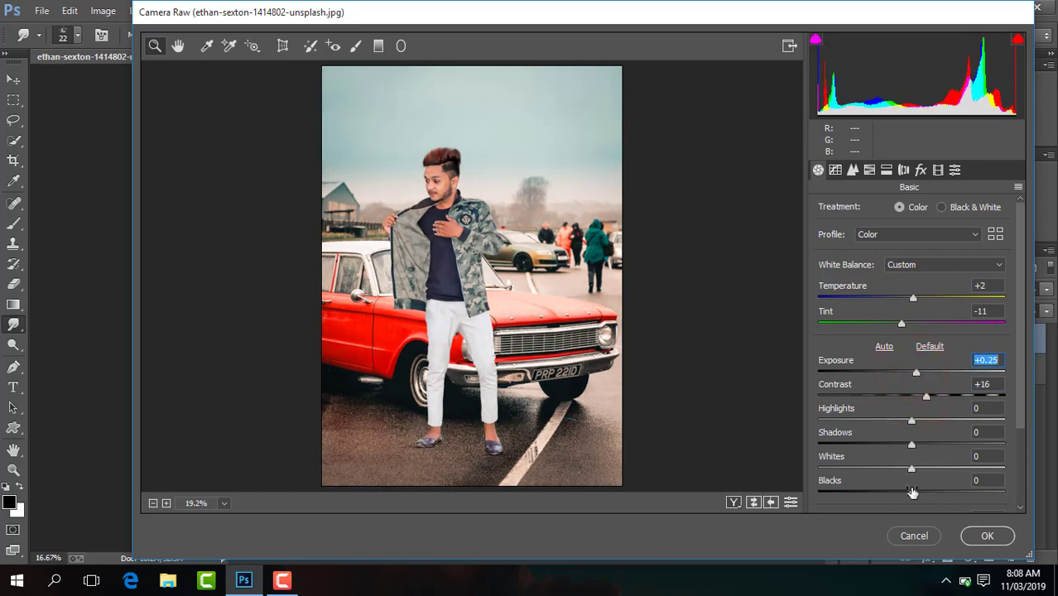
# Set Blacks to -12, Shadows to +11 and Vibrance to +10, and raise Clarity slightly
pyautogui.moveTo(912, 492); pyautogui.dragTo(900, 491)
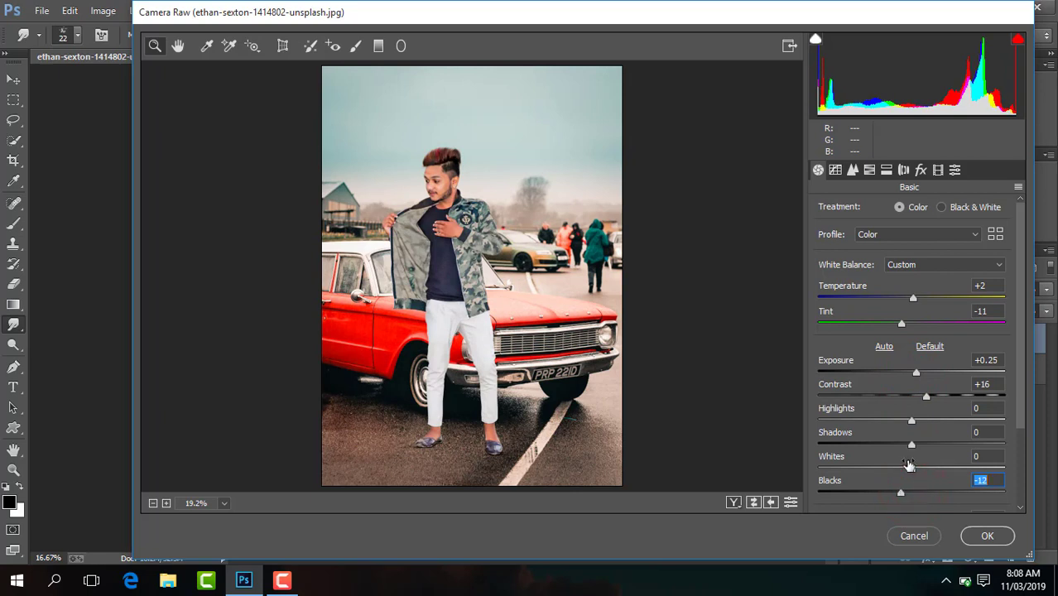
pyautogui.moveTo(911, 444); pyautogui.dragTo(921, 445)
pyautogui.moveTo(1018, 374); pyautogui.dragTo(946, 469)
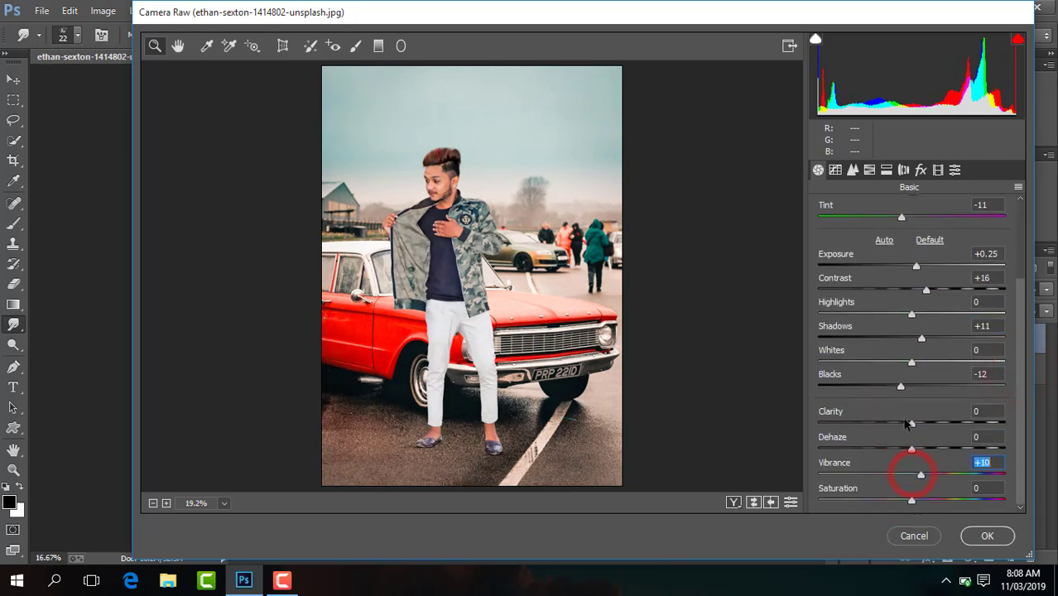
pyautogui.moveTo(912, 427); pyautogui.dragTo(919, 428)
# In the HSL adjustments, set Oranges luminance +8, saturation of Oranges -3, Yellows -100, Greens -100 and Blues -8, and Blues hue -22
pyautogui.click(870, 171)
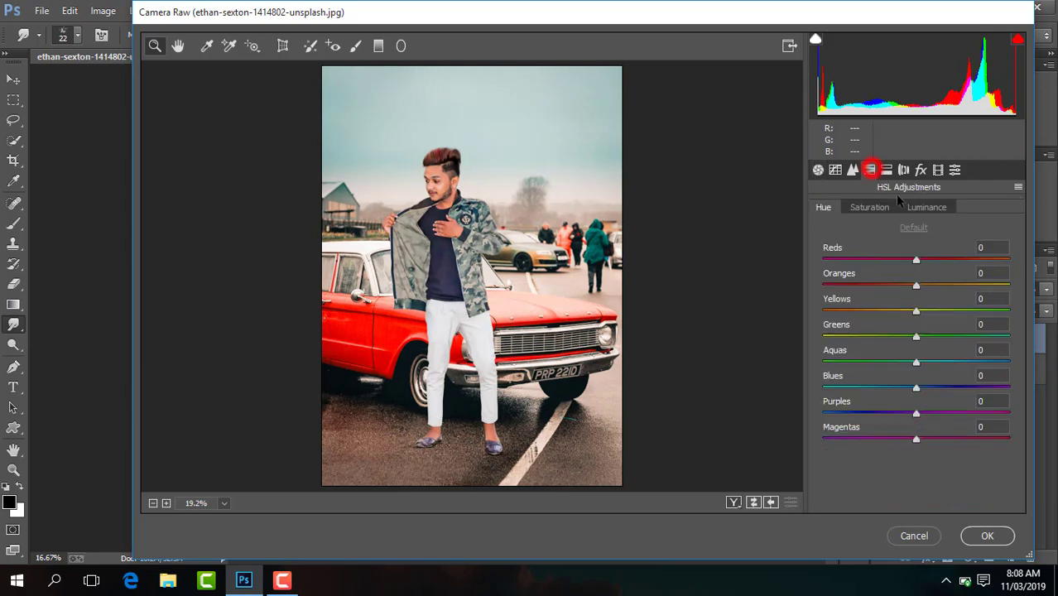
pyautogui.click(912, 209)
pyautogui.moveTo(916, 284); pyautogui.dragTo(924, 287)
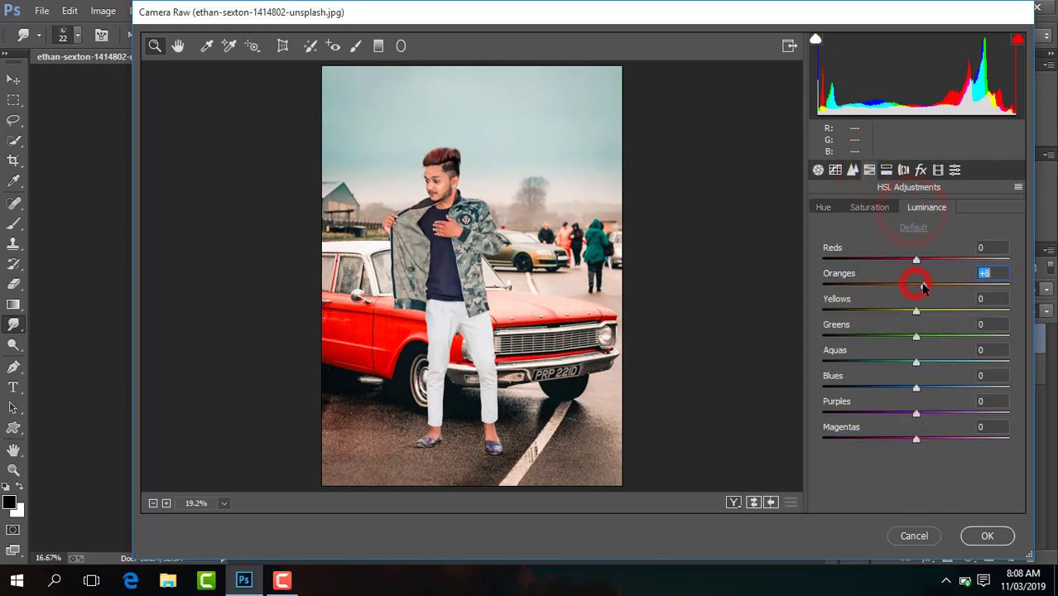
pyautogui.click(871, 208)
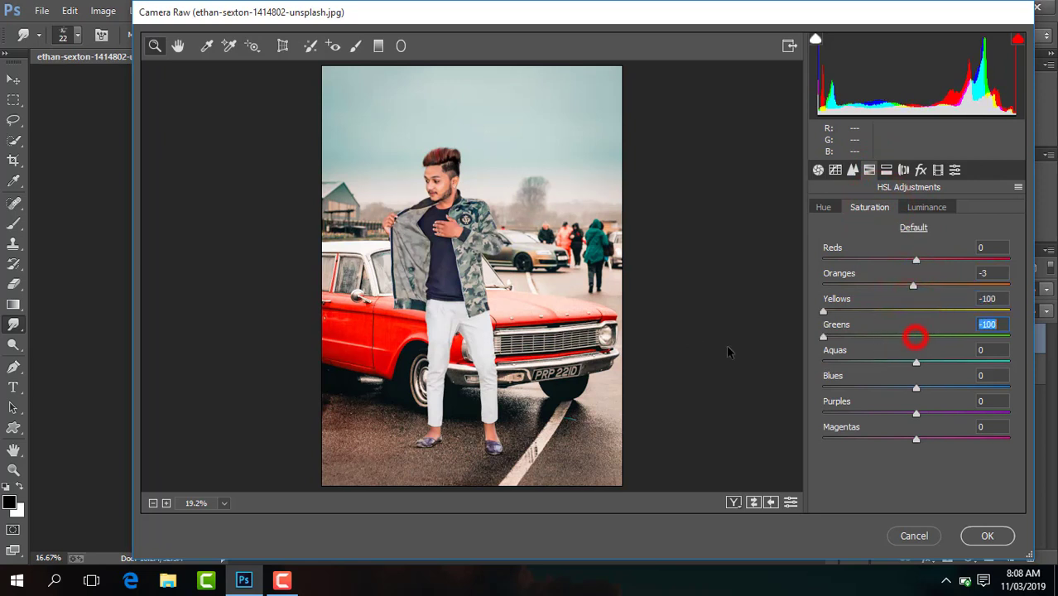
pyautogui.moveTo(916, 387); pyautogui.dragTo(788, 395)
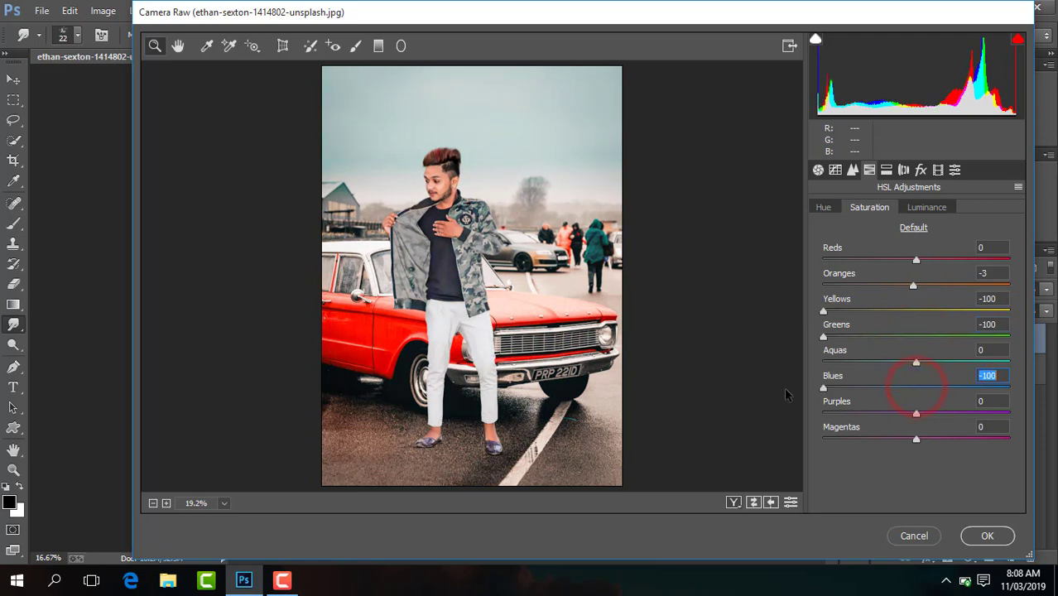
pyautogui.moveTo(887, 389); pyautogui.dragTo(908, 403)
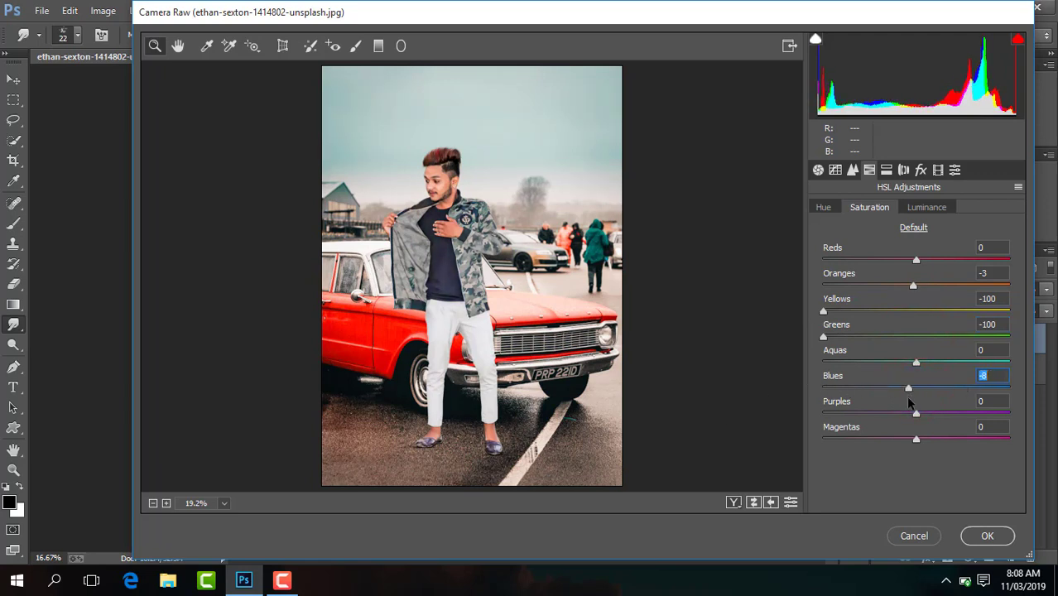
pyautogui.click(826, 209)
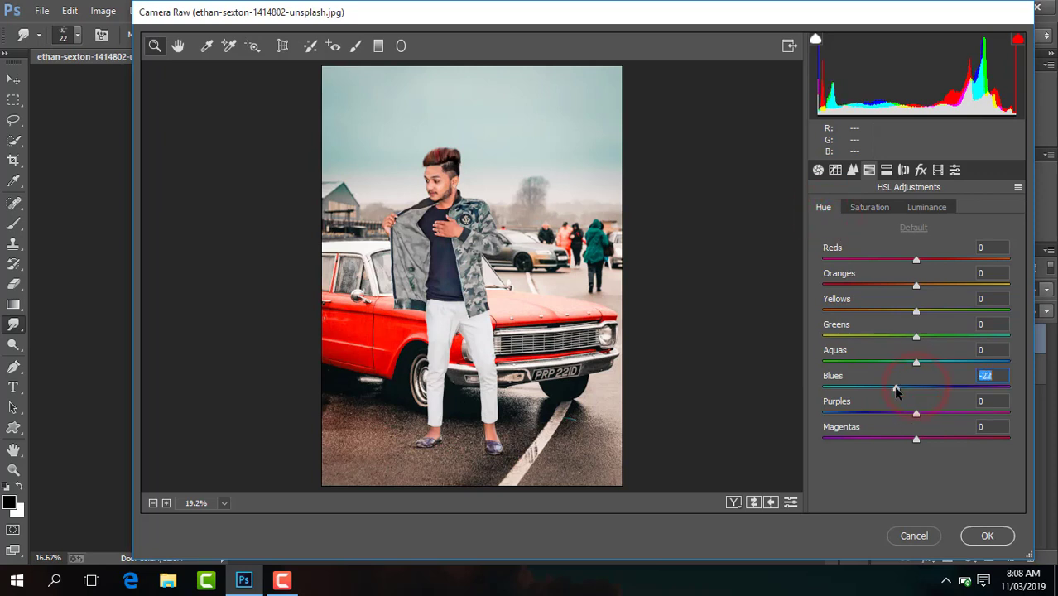
# Add a post-crop vignette with an amount of -8 and apply the Camera Raw filter
pyautogui.click(920, 169)
pyautogui.moveTo(916, 374); pyautogui.dragTo(910, 372)
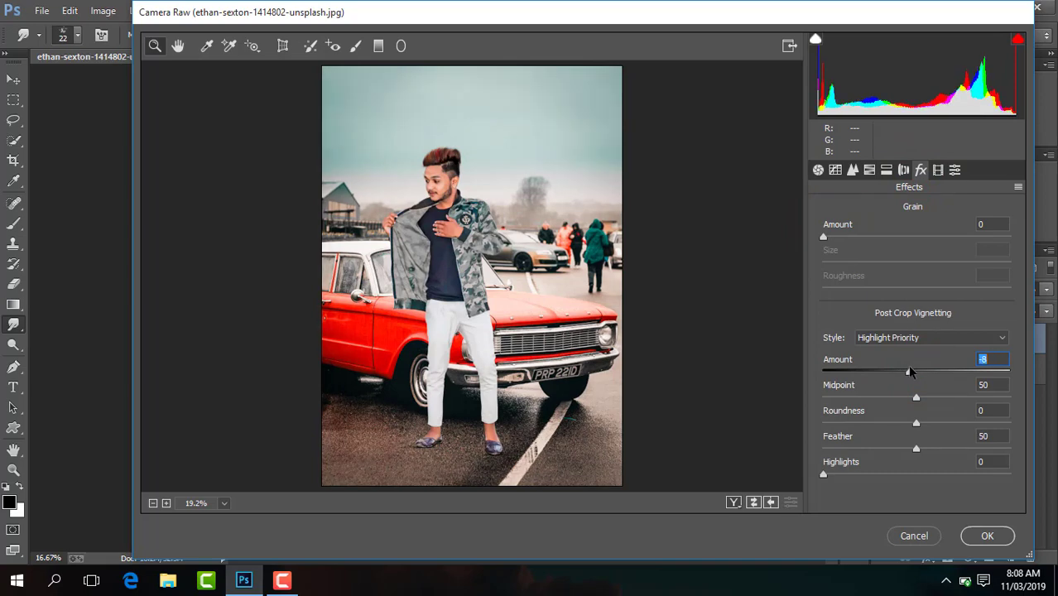
pyautogui.click(837, 170)
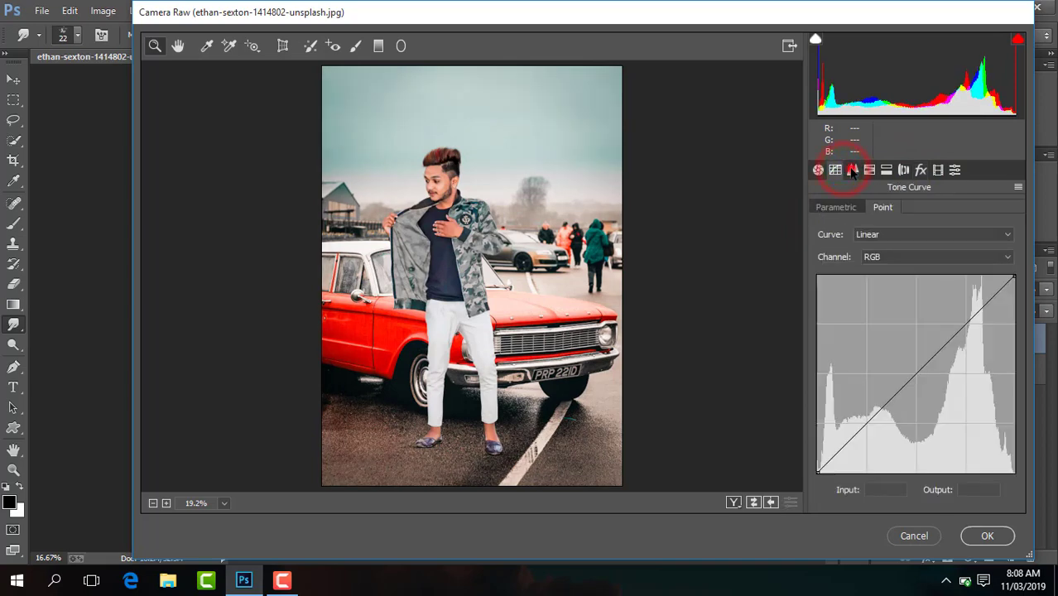
pyautogui.click(853, 170)
pyautogui.click(987, 535)
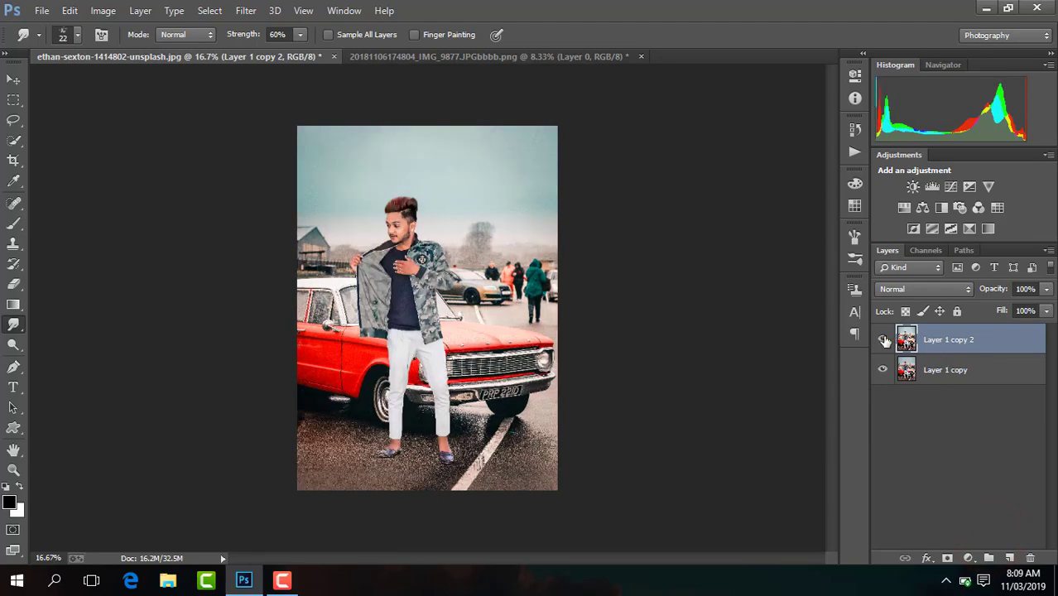
# Compare the image with and without the graded layer, merge the visible layers and duplicate the result
pyautogui.click(883, 340)
pyautogui.click(883, 341)
pyautogui.rightClick(902, 342)
pyautogui.click(714, 461)
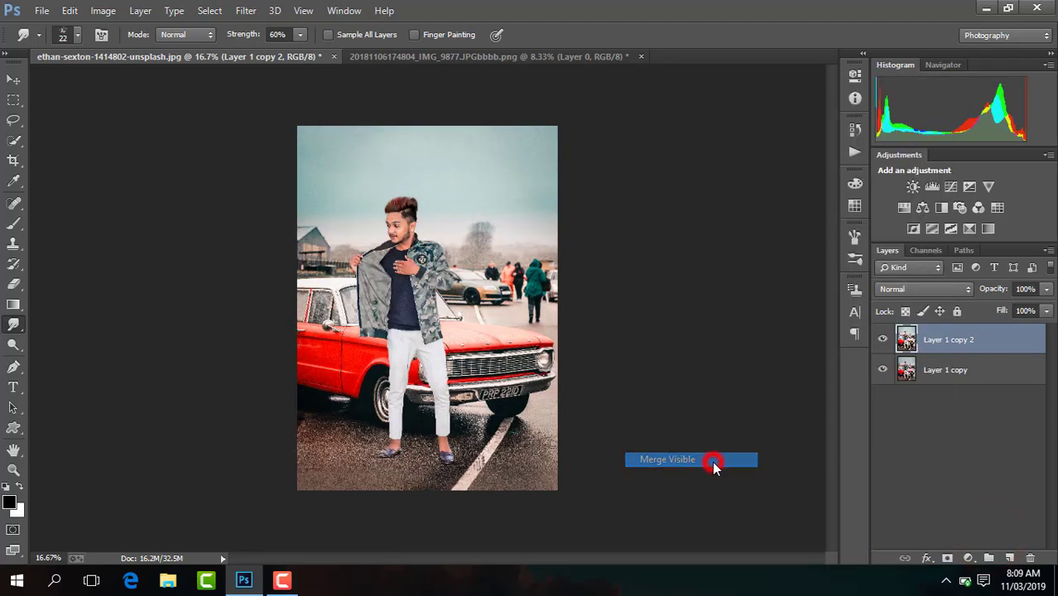
pyautogui.hotkey('ctrl', 'j')
# Set the Smudge tool to the 104 px speckled round brush tip with a strength of 20% for retouching the man's face
pyautogui.hotkey('ctrl', '+')
pyautogui.hotkey('ctrl', '+')
pyautogui.hotkey('ctrl', '+')
pyautogui.hotkey('ctrl', '+')
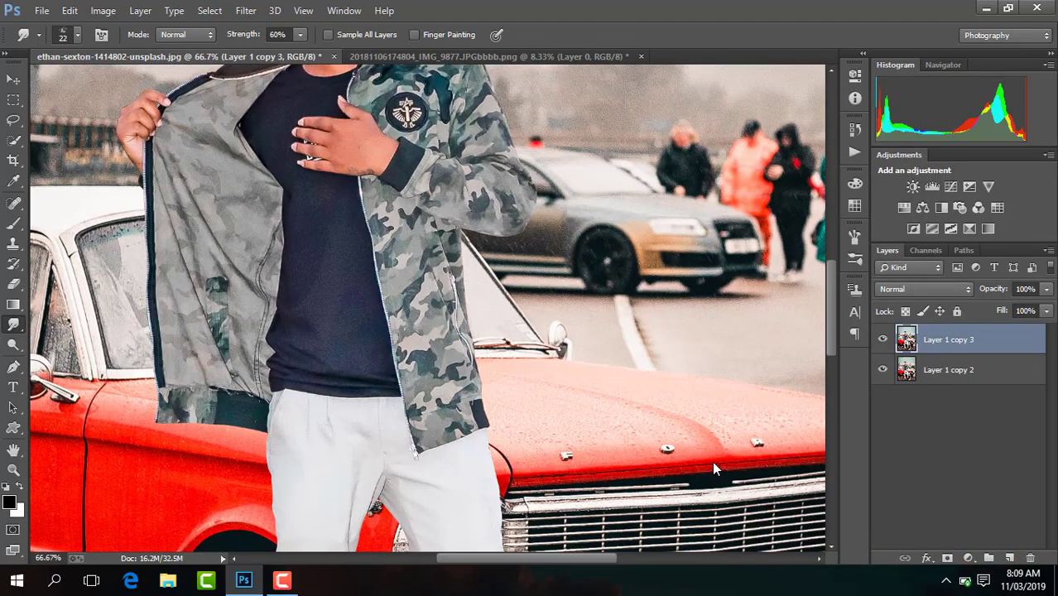
pyautogui.moveTo(518, 558); pyautogui.dragTo(500, 558)
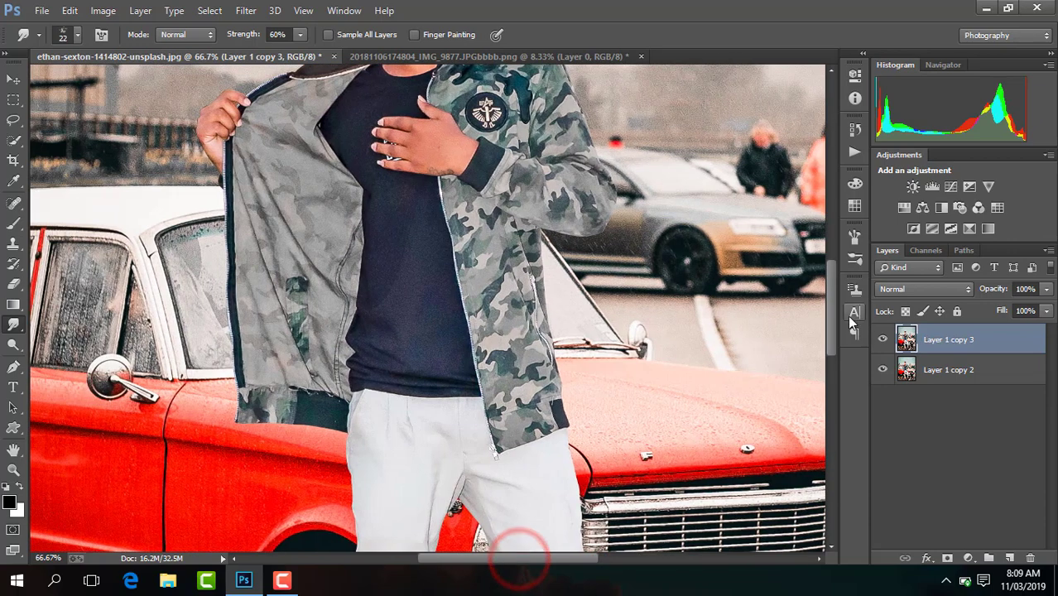
pyautogui.moveTo(831, 303); pyautogui.dragTo(827, 256)
pyautogui.hotkey('ctrl', '+')
pyautogui.hotkey('ctrl', '+')
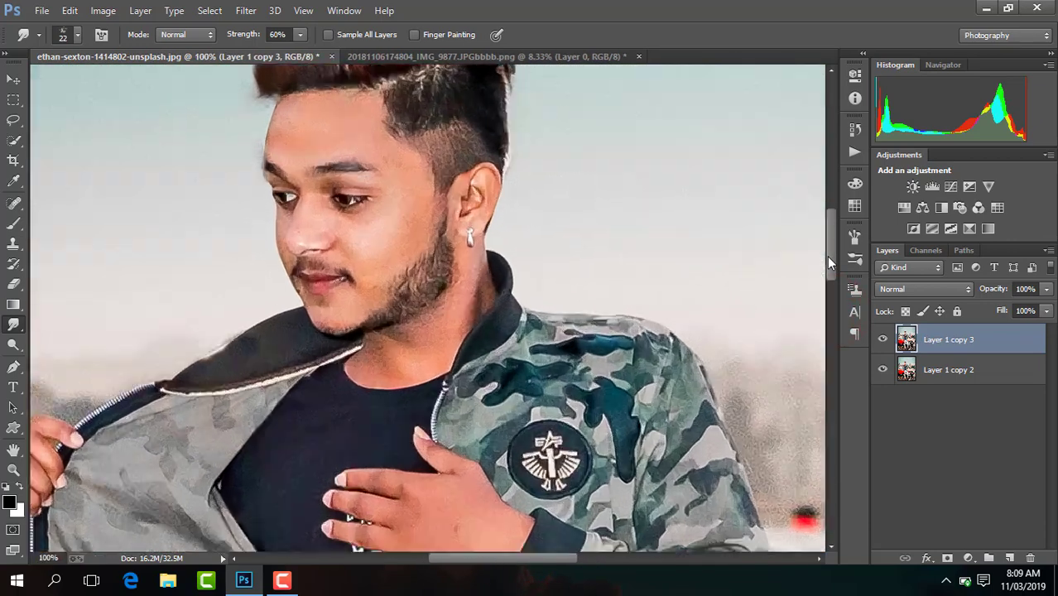
pyautogui.moveTo(521, 559); pyautogui.dragTo(512, 560)
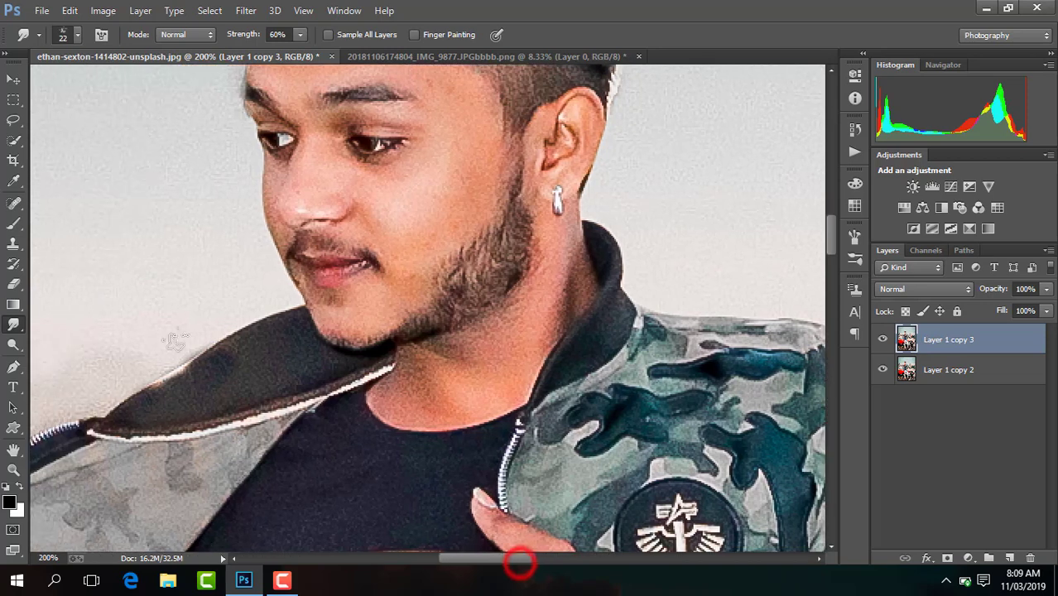
pyautogui.click(79, 36)
pyautogui.moveTo(174, 153); pyautogui.dragTo(177, 194)
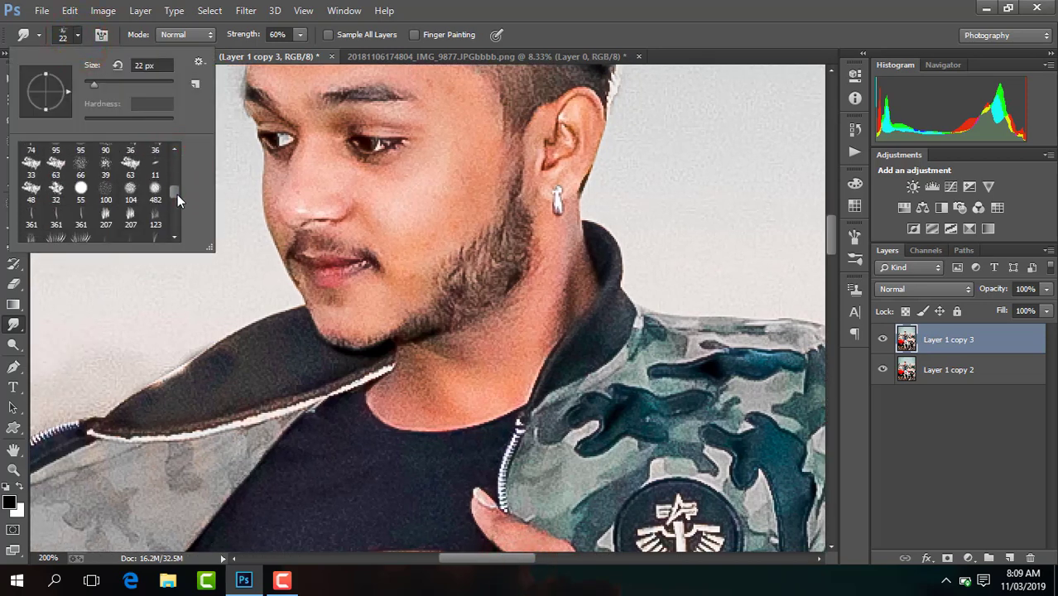
pyautogui.click(128, 194)
pyautogui.click(290, 34)
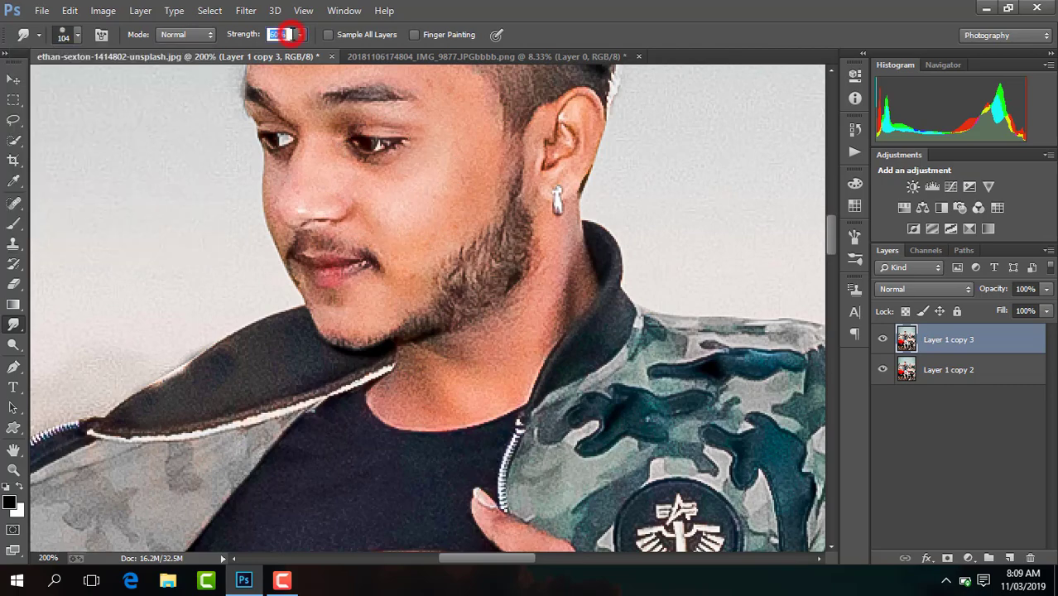
pyautogui.hotkey('ctrl', '+')
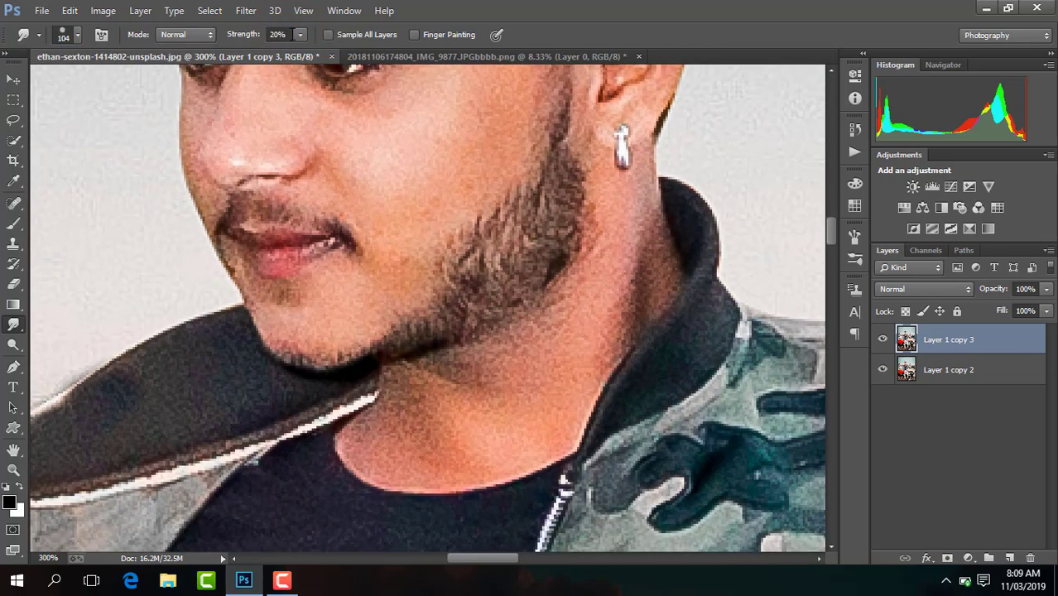
# Set the smudge brush size to 38 px and smooth the skin on the man's forehead, temple and cheek
pyautogui.moveTo(834, 239); pyautogui.dragTo(823, 229)
pyautogui.click(74, 34)
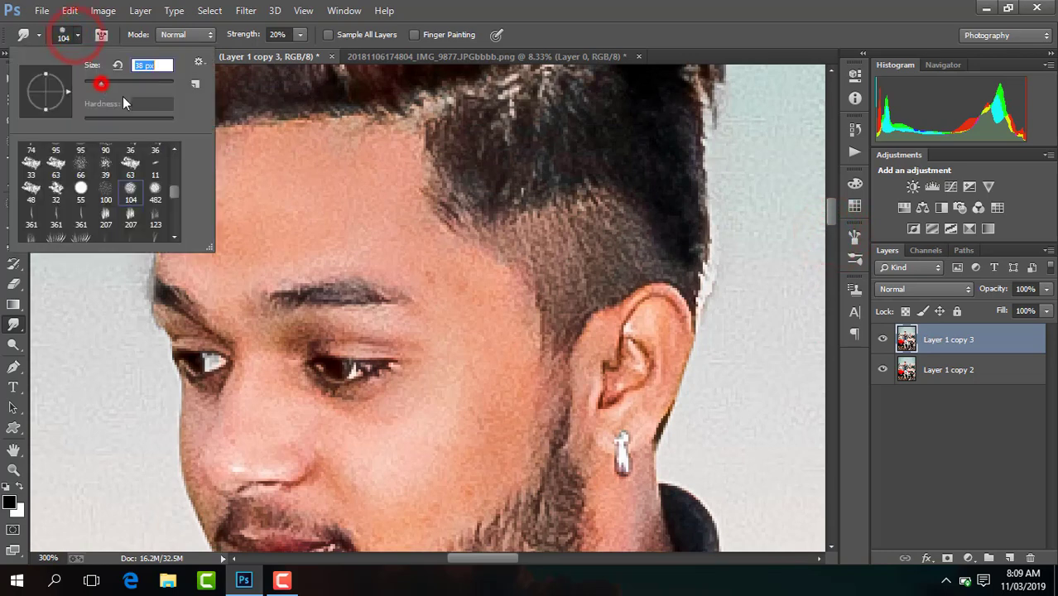
pyautogui.click(315, 224)
pyautogui.click(354, 225)
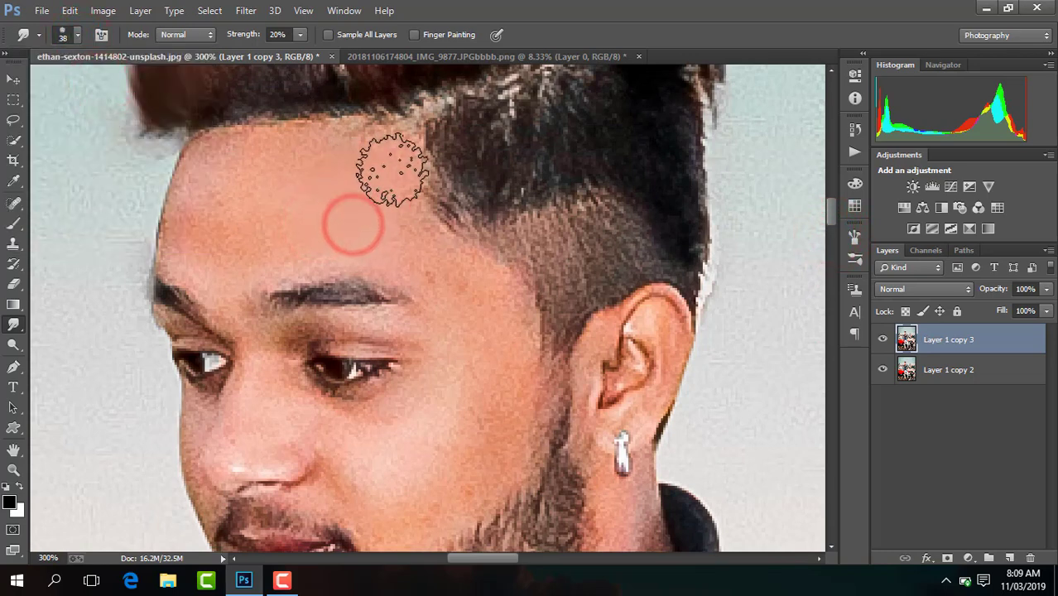
pyautogui.moveTo(392, 170)
pyautogui.mouseDown()
pyautogui.moveTo(257, 169)
pyautogui.moveTo(209, 211)
pyautogui.moveTo(195, 259)
pyautogui.moveTo(213, 178)
pyautogui.moveTo(235, 255)
pyautogui.moveTo(254, 238)
pyautogui.moveTo(248, 260)
pyautogui.moveTo(303, 180)
pyautogui.moveTo(353, 159)
pyautogui.moveTo(382, 165)
pyautogui.moveTo(364, 205)
pyautogui.moveTo(452, 273)
pyautogui.moveTo(387, 222)
pyautogui.moveTo(291, 237)
pyautogui.moveTo(259, 262)
pyautogui.moveTo(242, 248)
pyautogui.moveTo(286, 229)
pyautogui.moveTo(225, 222)
pyautogui.moveTo(223, 181)
pyautogui.moveTo(229, 193)
pyautogui.moveTo(278, 155)
pyautogui.moveTo(365, 184)
pyautogui.moveTo(413, 258)
pyautogui.moveTo(493, 324)
pyautogui.moveTo(394, 210)
pyautogui.moveTo(361, 208)
pyautogui.moveTo(473, 354)
pyautogui.mouseUp()
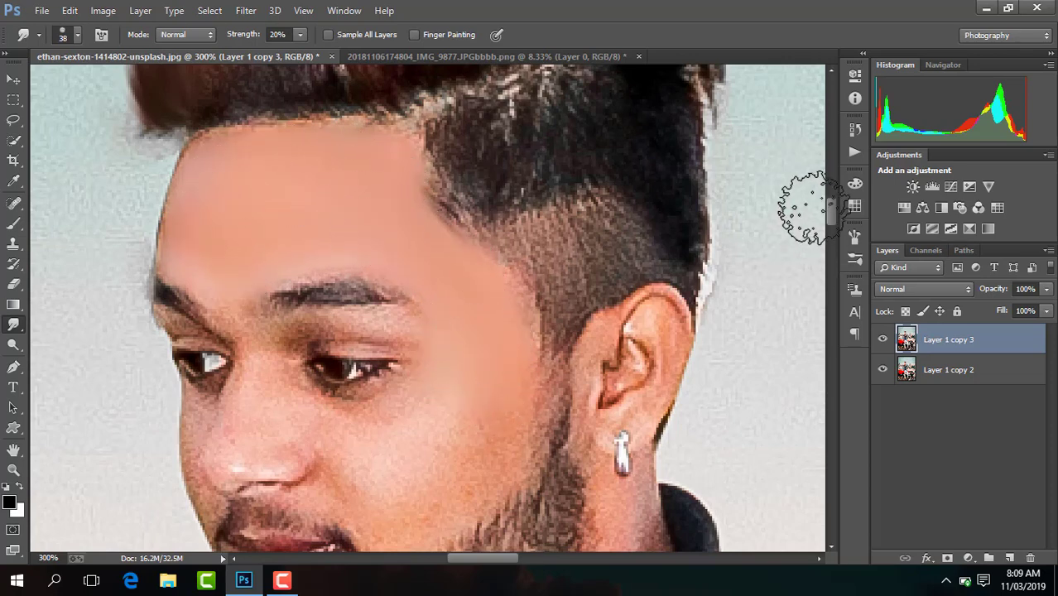
pyautogui.moveTo(832, 222); pyautogui.dragTo(830, 232)
pyautogui.moveTo(496, 219)
pyautogui.mouseDown()
pyautogui.moveTo(485, 308)
pyautogui.moveTo(475, 320)
pyautogui.moveTo(446, 319)
pyautogui.moveTo(442, 348)
pyautogui.moveTo(462, 329)
pyautogui.moveTo(482, 266)
pyautogui.moveTo(406, 292)
pyautogui.moveTo(426, 258)
pyautogui.moveTo(366, 284)
pyautogui.moveTo(384, 364)
pyautogui.moveTo(357, 339)
pyautogui.moveTo(405, 325)
pyautogui.moveTo(409, 373)
pyautogui.moveTo(428, 349)
pyautogui.moveTo(392, 363)
pyautogui.moveTo(363, 338)
pyautogui.moveTo(431, 331)
pyautogui.moveTo(417, 344)
pyautogui.moveTo(416, 263)
pyautogui.moveTo(412, 419)
pyautogui.moveTo(370, 455)
pyautogui.moveTo(358, 434)
pyautogui.moveTo(340, 474)
pyautogui.moveTo(392, 420)
pyautogui.moveTo(385, 294)
pyautogui.mouseUp()
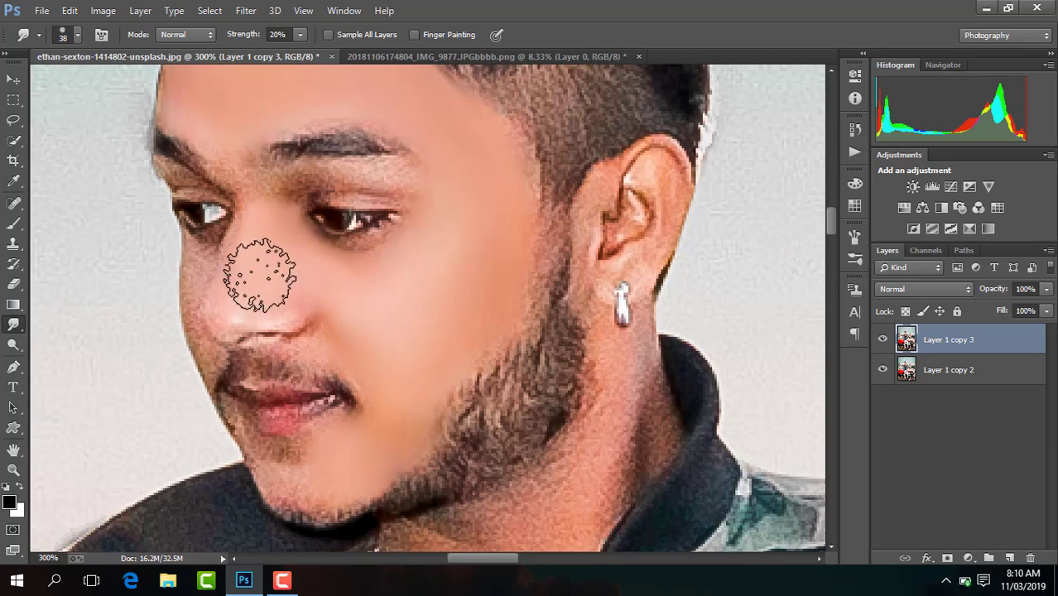
# Set the smudge brush size to 13 px and smooth the skin on the nose, beside the mouth and on the chin
pyautogui.click(76, 38)
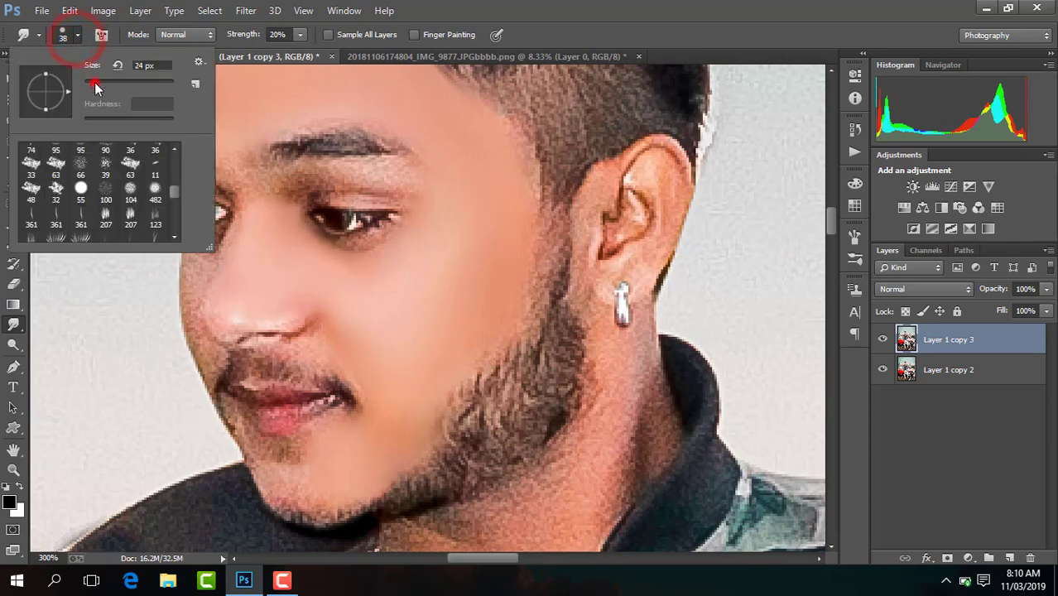
pyautogui.click(94, 84)
pyautogui.moveTo(93, 84); pyautogui.dragTo(88, 83)
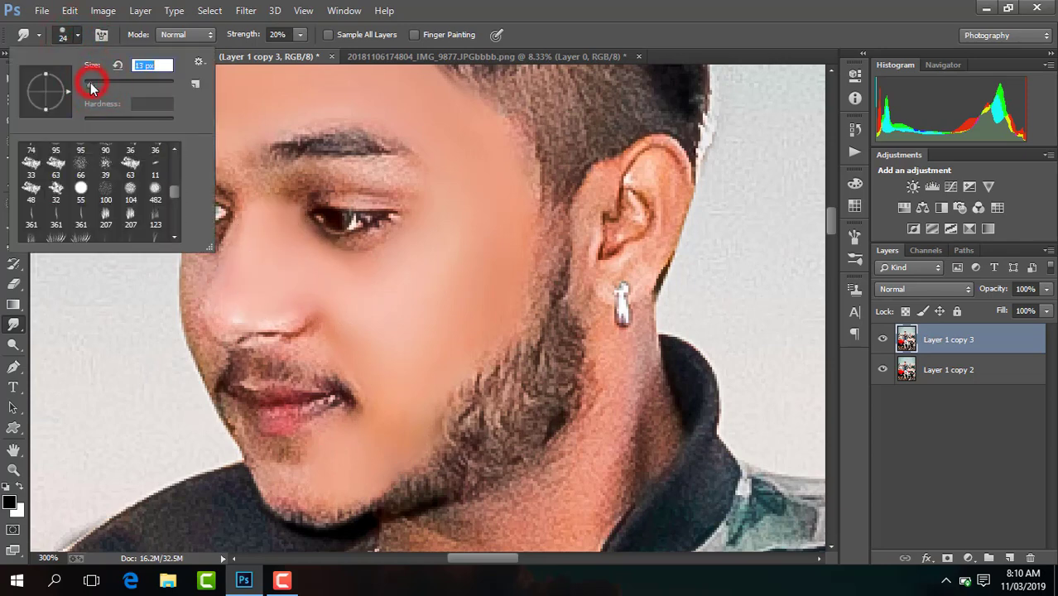
pyautogui.click(233, 270)
pyautogui.moveTo(207, 262)
pyautogui.mouseDown()
pyautogui.moveTo(224, 253)
pyautogui.moveTo(203, 260)
pyautogui.moveTo(199, 276)
pyautogui.mouseUp()
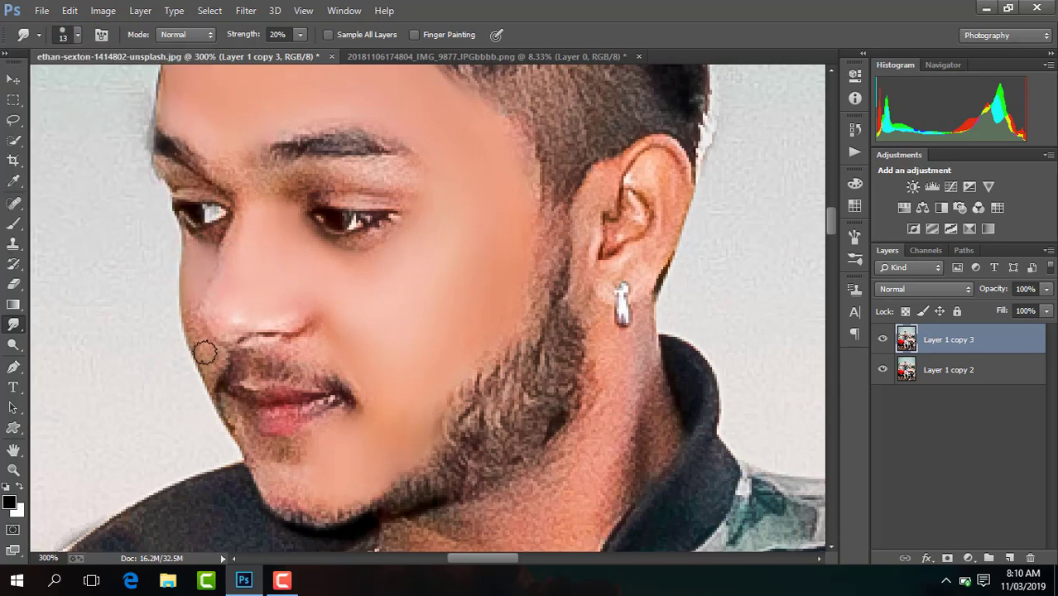
pyautogui.moveTo(210, 354)
pyautogui.mouseDown()
pyautogui.moveTo(200, 339)
pyautogui.moveTo(230, 300)
pyautogui.moveTo(236, 317)
pyautogui.moveTo(187, 274)
pyautogui.mouseUp()
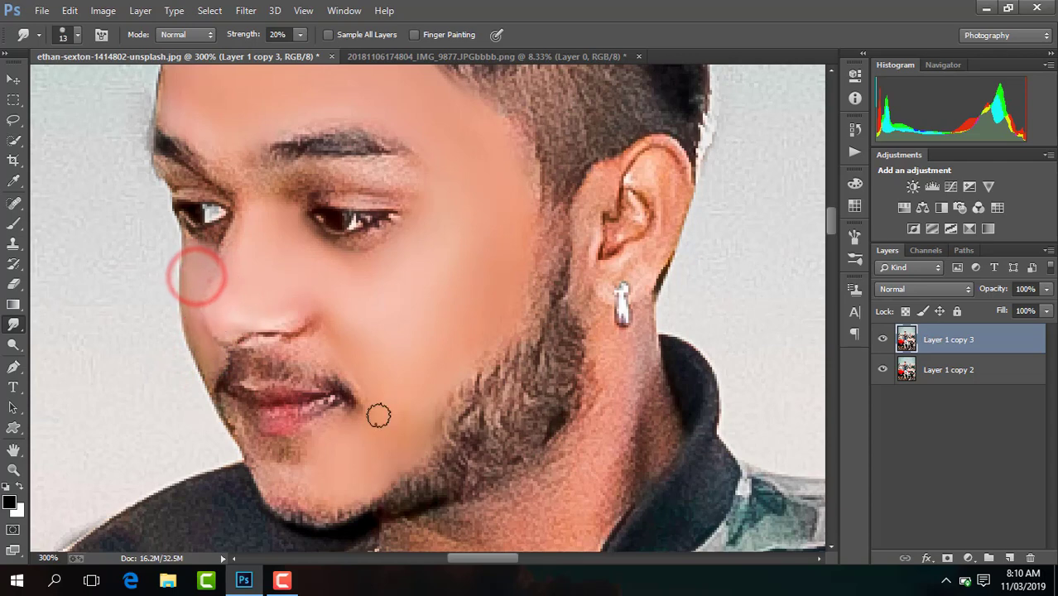
pyautogui.click(307, 478)
pyautogui.moveTo(298, 479); pyautogui.dragTo(293, 482)
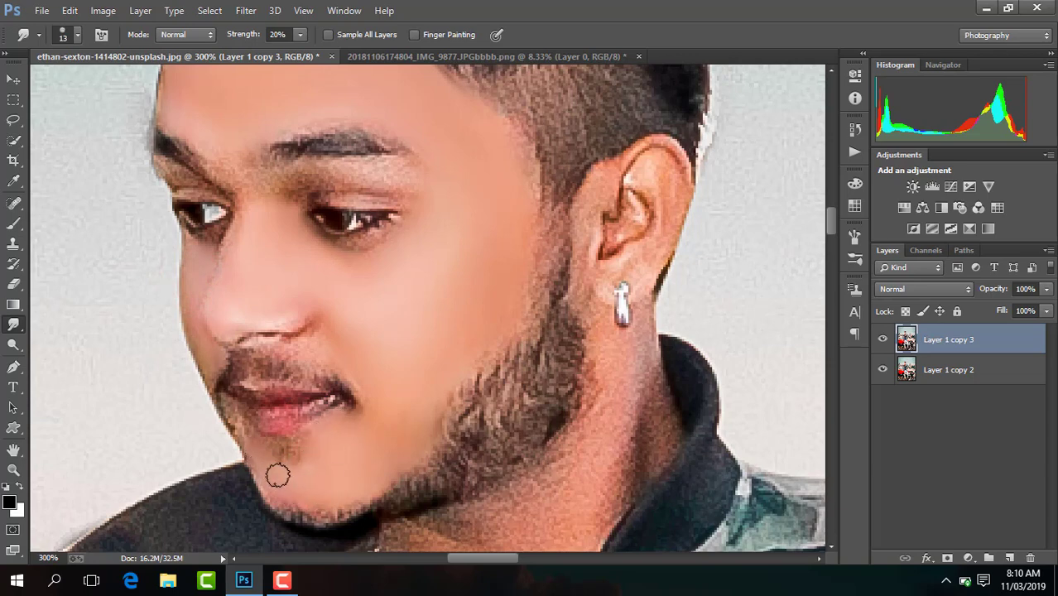
# Set the smudge brush size to 27 px and smooth the upper eyelid and the skin between the eyebrows
pyautogui.click(75, 38)
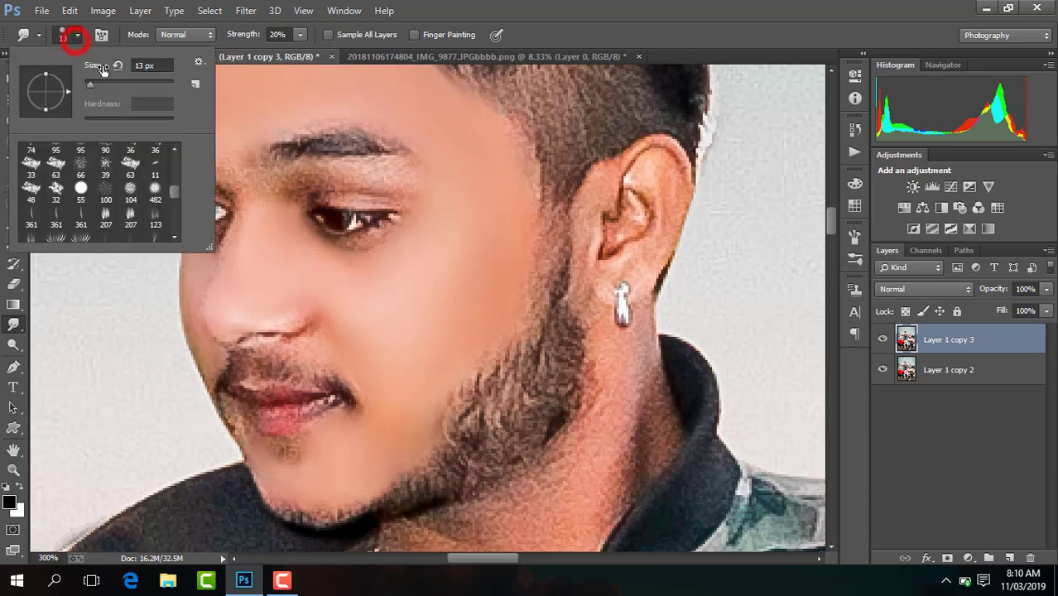
pyautogui.moveTo(99, 83); pyautogui.dragTo(102, 83)
pyautogui.click(416, 179)
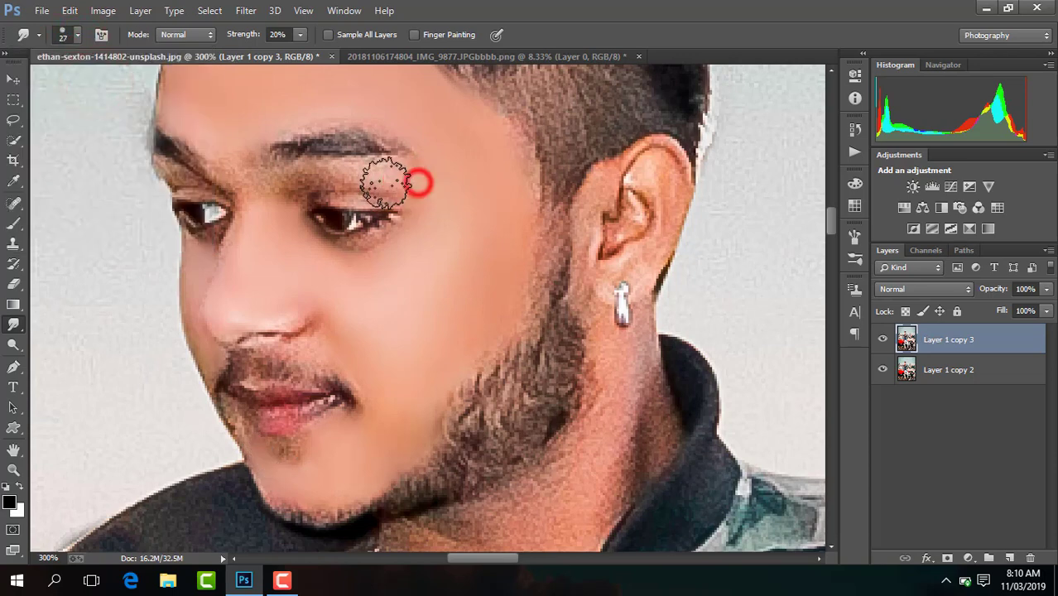
pyautogui.moveTo(363, 180); pyautogui.dragTo(283, 194)
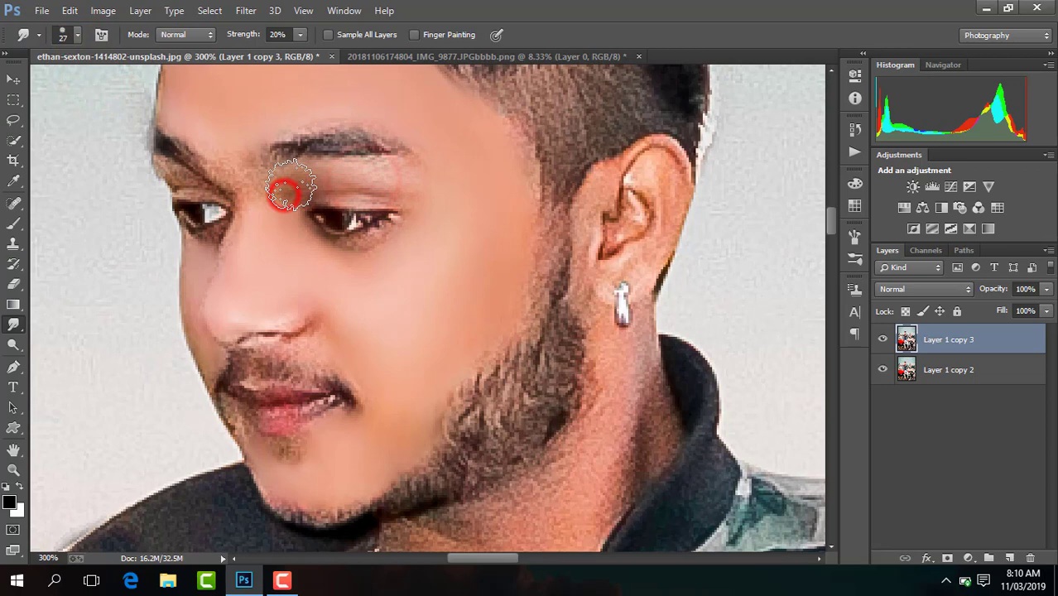
pyautogui.moveTo(226, 138)
pyautogui.mouseDown()
pyautogui.moveTo(259, 217)
pyautogui.moveTo(228, 123)
pyautogui.moveTo(247, 183)
pyautogui.moveTo(279, 229)
pyautogui.mouseUp()
pyautogui.click(238, 158)
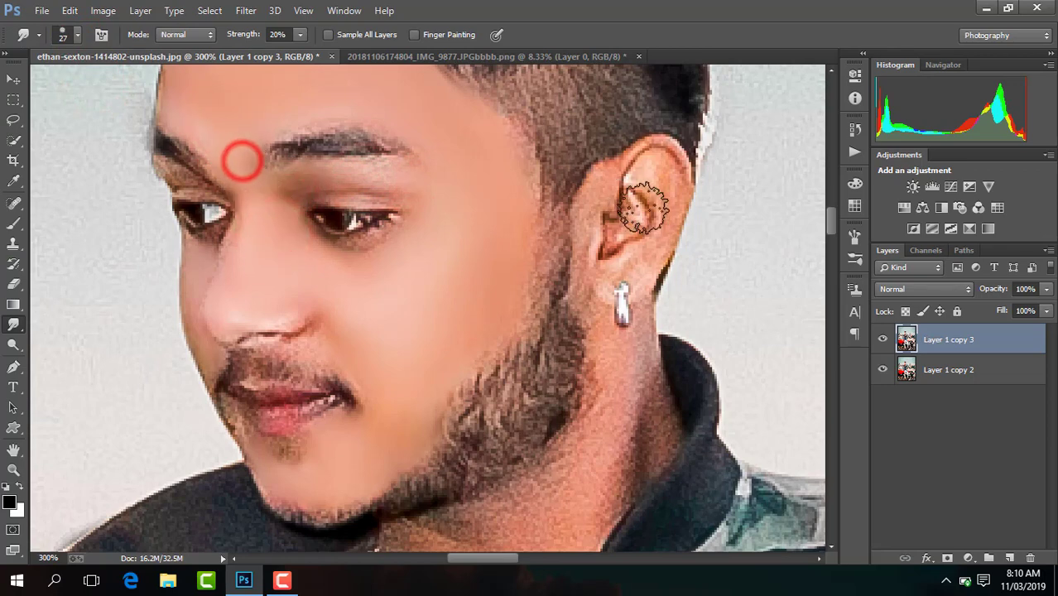
# Smudge the skin of the neck smooth from below the ear down to the shirt collar
pyautogui.moveTo(833, 220); pyautogui.dragTo(831, 234)
pyautogui.moveTo(634, 201); pyautogui.dragTo(636, 170)
pyautogui.moveTo(595, 243)
pyautogui.mouseDown()
pyautogui.moveTo(600, 189)
pyautogui.moveTo(578, 269)
pyautogui.moveTo(439, 331)
pyautogui.moveTo(573, 290)
pyautogui.moveTo(522, 367)
pyautogui.moveTo(530, 356)
pyautogui.moveTo(388, 362)
pyautogui.moveTo(459, 320)
pyautogui.moveTo(442, 314)
pyautogui.moveTo(410, 335)
pyautogui.moveTo(414, 321)
pyautogui.moveTo(377, 357)
pyautogui.mouseUp()
pyautogui.moveTo(477, 360)
pyautogui.mouseDown()
pyautogui.moveTo(530, 268)
pyautogui.moveTo(491, 300)
pyautogui.moveTo(426, 318)
pyautogui.moveTo(404, 292)
pyautogui.moveTo(386, 348)
pyautogui.moveTo(504, 339)
pyautogui.mouseUp()
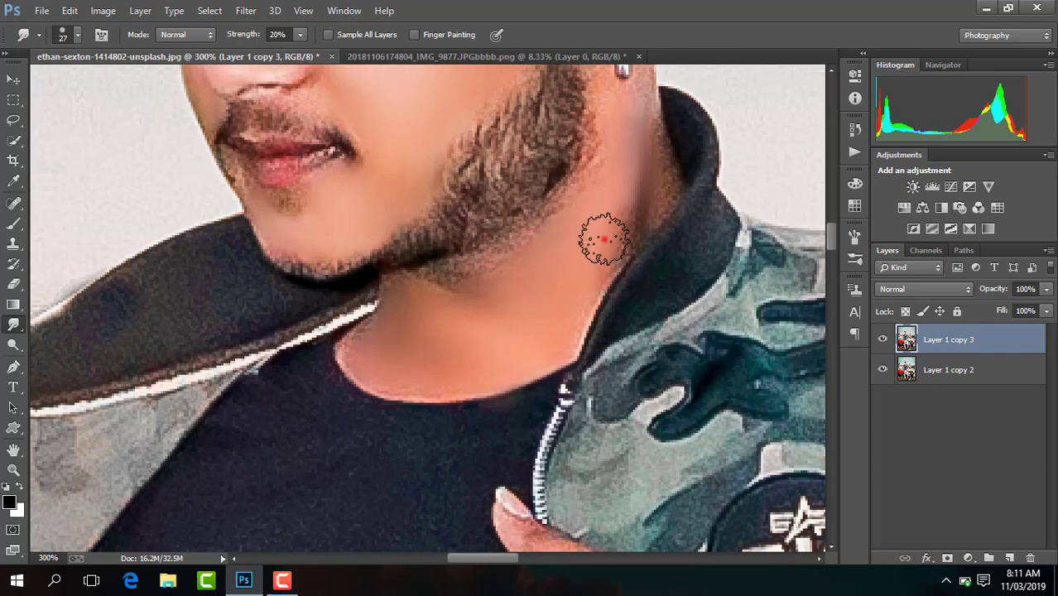
pyautogui.moveTo(604, 239); pyautogui.dragTo(610, 230)
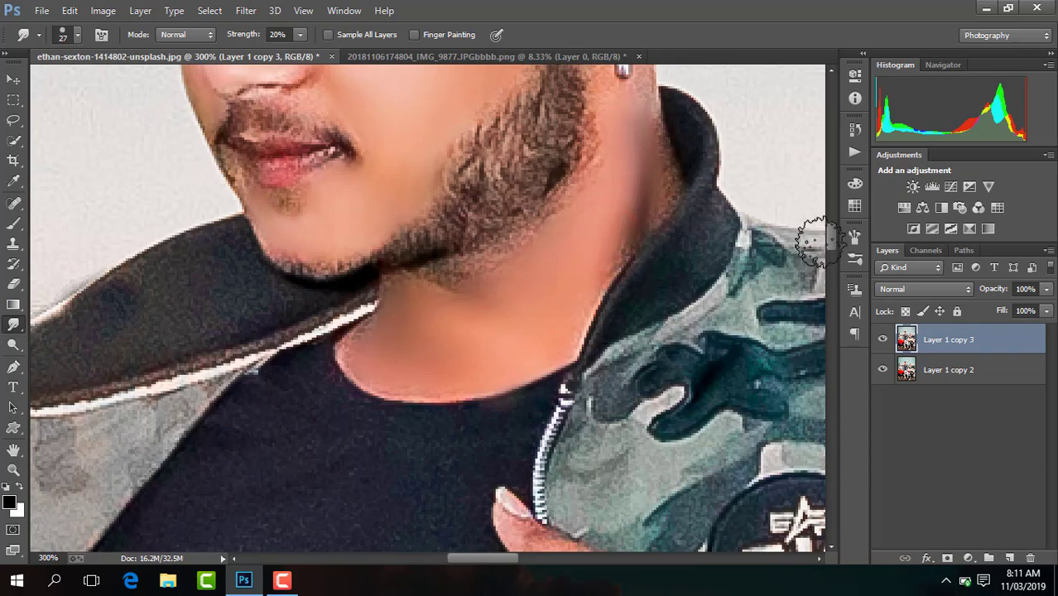
# Smudge the skin smooth on the back of the hand over the chest and at the base of its fingers
pyautogui.moveTo(830, 239); pyautogui.dragTo(834, 273)
pyautogui.moveTo(700, 279); pyautogui.dragTo(708, 283)
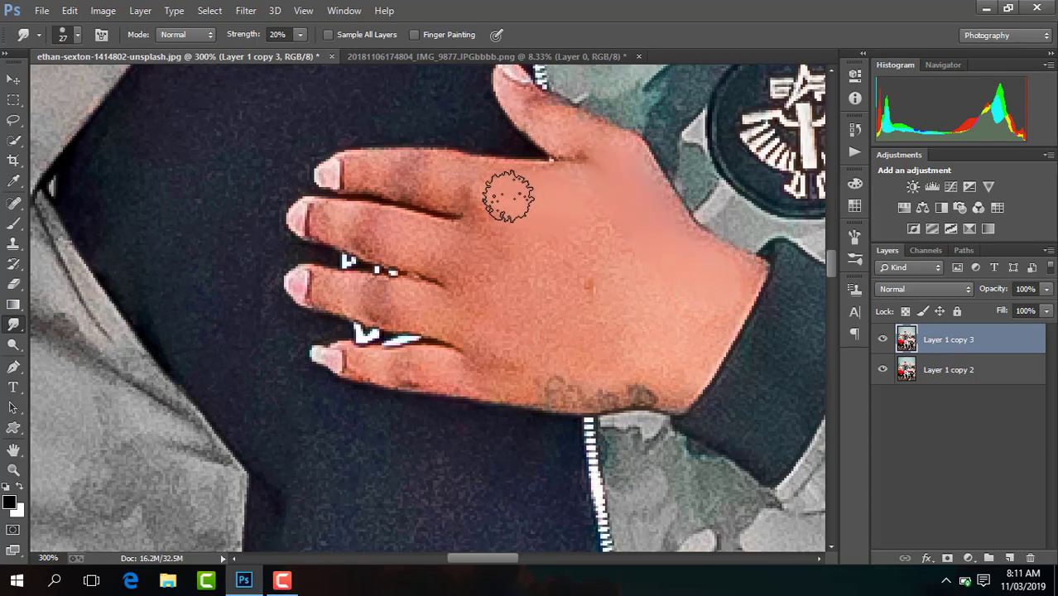
pyautogui.moveTo(508, 196)
pyautogui.mouseDown()
pyautogui.moveTo(519, 241)
pyautogui.moveTo(646, 265)
pyautogui.moveTo(620, 247)
pyautogui.moveTo(700, 333)
pyautogui.moveTo(678, 343)
pyautogui.moveTo(563, 332)
pyautogui.moveTo(585, 348)
pyautogui.moveTo(496, 320)
pyautogui.moveTo(480, 265)
pyautogui.moveTo(508, 296)
pyautogui.mouseUp()
pyautogui.moveTo(490, 233)
pyautogui.mouseDown()
pyautogui.moveTo(501, 279)
pyautogui.moveTo(496, 380)
pyautogui.moveTo(487, 317)
pyautogui.mouseUp()
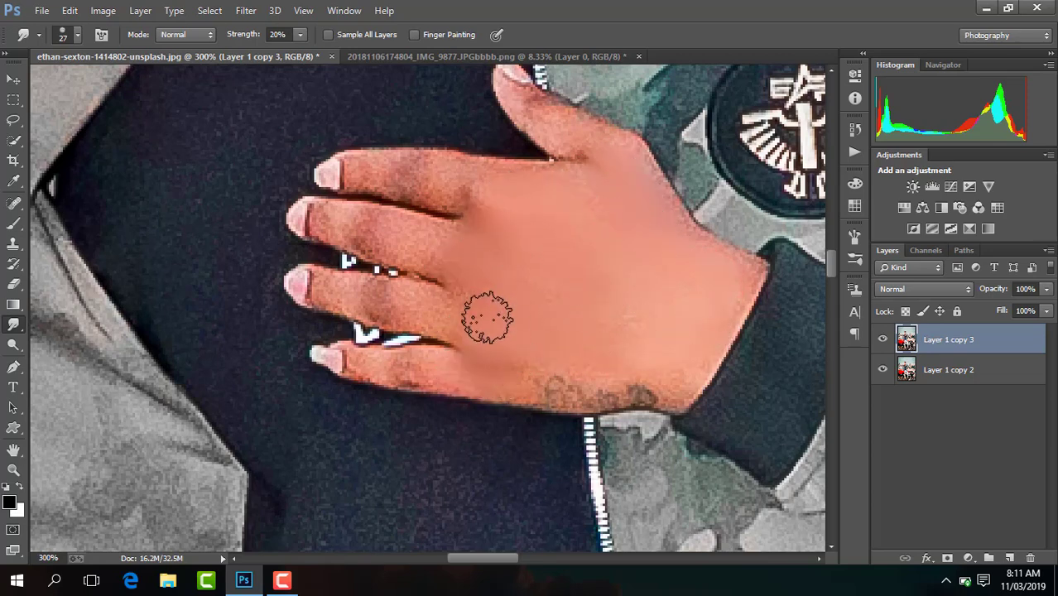
pyautogui.moveTo(455, 269)
pyautogui.mouseDown()
pyautogui.moveTo(384, 232)
pyautogui.moveTo(445, 250)
pyautogui.moveTo(522, 205)
pyautogui.moveTo(454, 188)
pyautogui.mouseUp()
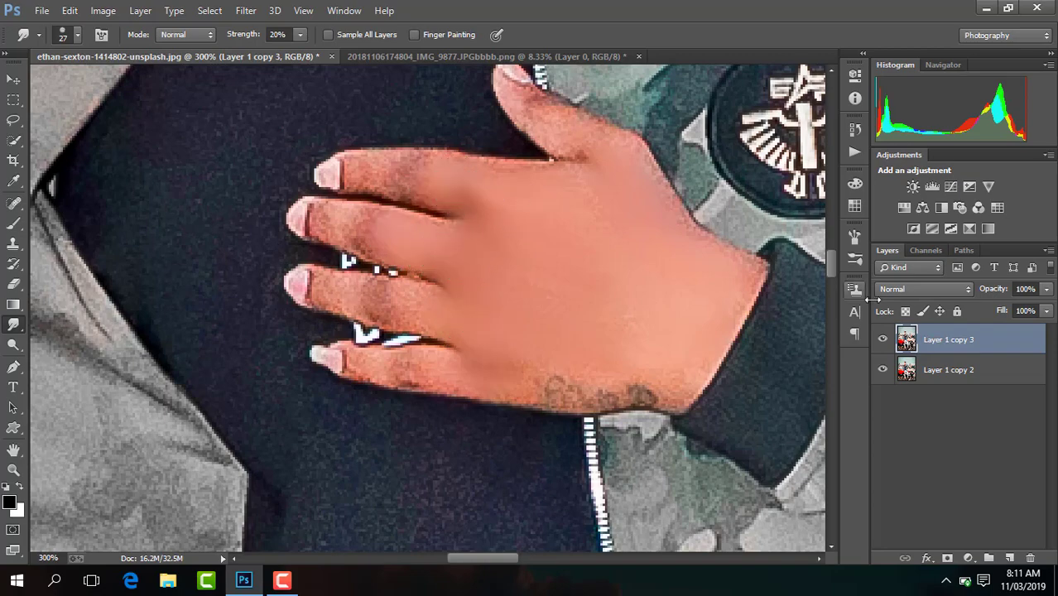
# Smudge the remaining rough skin along the neck beside the jacket collar and on the ear
pyautogui.moveTo(834, 274); pyautogui.dragTo(832, 238)
pyautogui.moveTo(649, 229)
pyautogui.mouseDown()
pyautogui.moveTo(653, 260)
pyautogui.moveTo(614, 340)
pyautogui.mouseUp()
pyautogui.moveTo(832, 225); pyautogui.dragTo(831, 211)
pyautogui.moveTo(668, 177)
pyautogui.mouseDown()
pyautogui.moveTo(648, 242)
pyautogui.moveTo(629, 256)
pyautogui.moveTo(628, 215)
pyautogui.moveTo(624, 224)
pyautogui.moveTo(602, 203)
pyautogui.moveTo(603, 190)
pyautogui.moveTo(597, 229)
pyautogui.mouseUp()
# Check the whole image and compare it with and without the skin-retouched layer
pyautogui.hotkey('ctrl', '-')
pyautogui.hotkey('ctrl', '-')
pyautogui.hotkey('ctrl', '-')
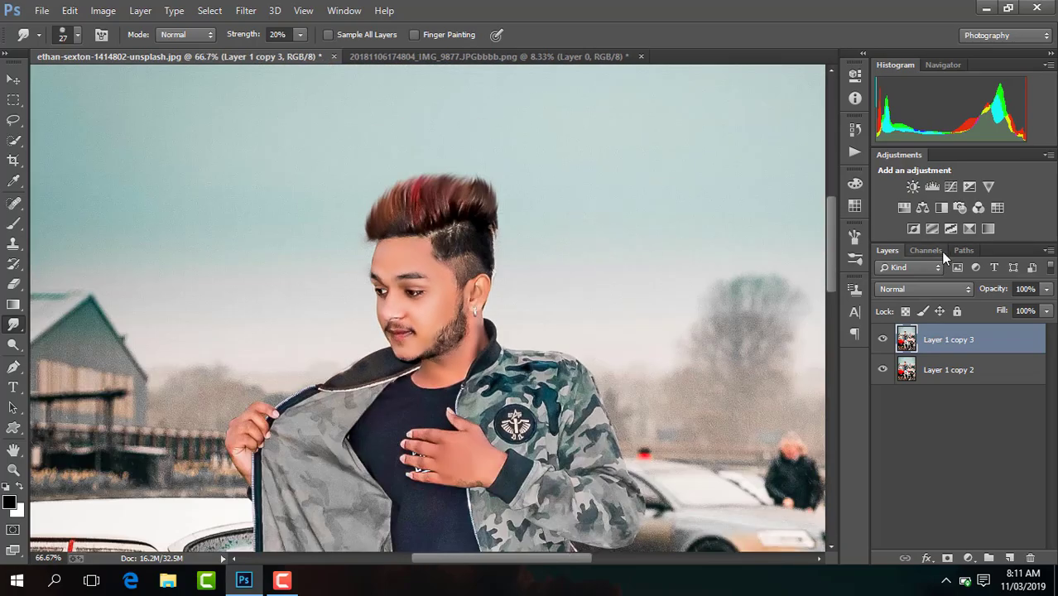
pyautogui.moveTo(834, 223); pyautogui.dragTo(823, 398)
pyautogui.hotkey('ctrl', '-')
pyautogui.hotkey('ctrl', '-')
pyautogui.hotkey('ctrl', '-')
pyautogui.hotkey('ctrl', '-')
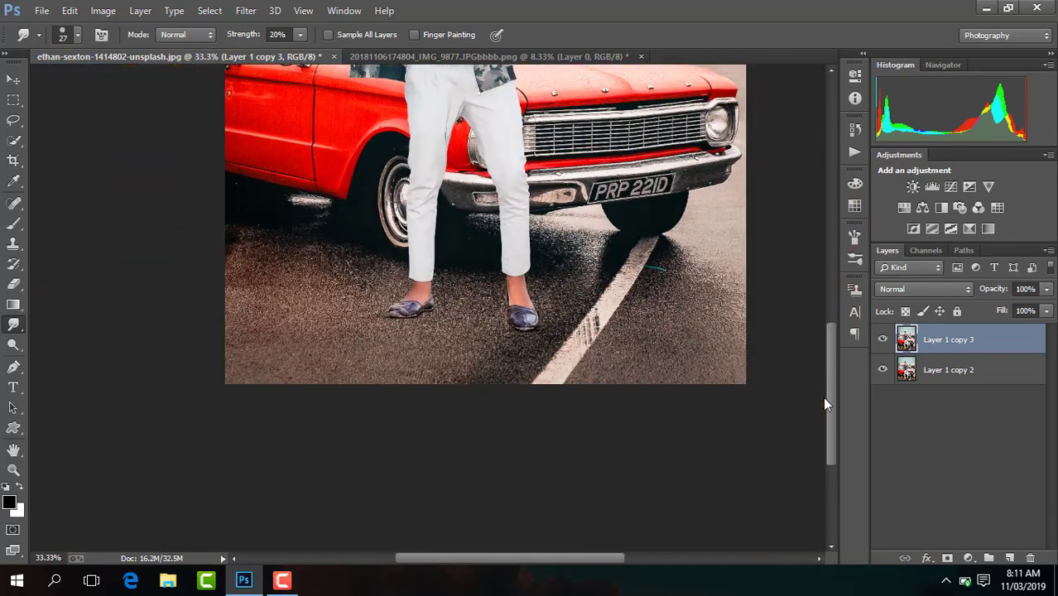
pyautogui.click(884, 340)
# Flatten the image and duplicate the flattened background onto a new layer
pyautogui.rightClick(933, 344)
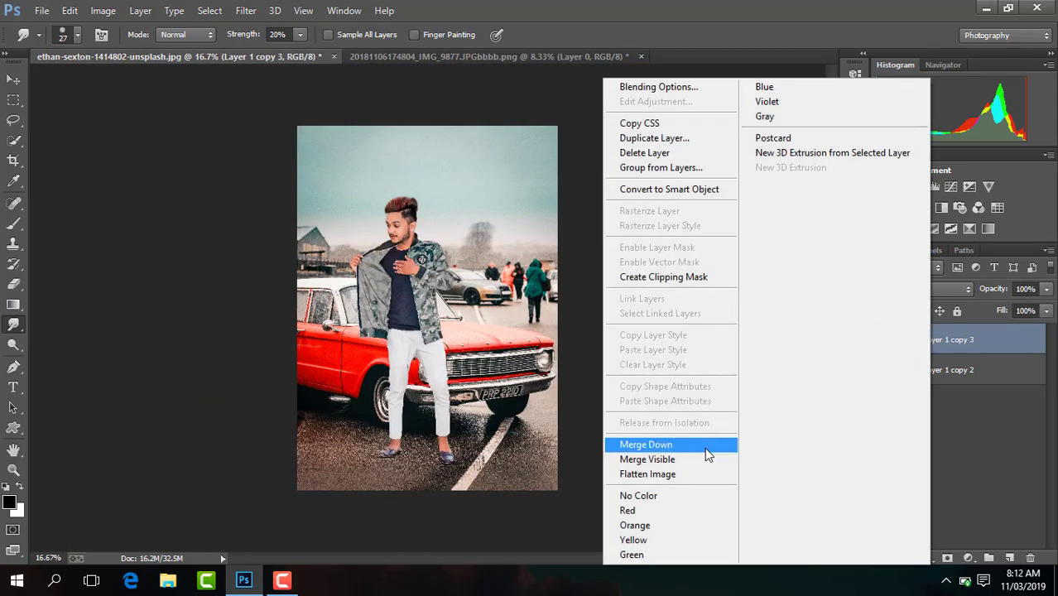
pyautogui.click(709, 474)
pyautogui.hotkey('ctrl', 'j')
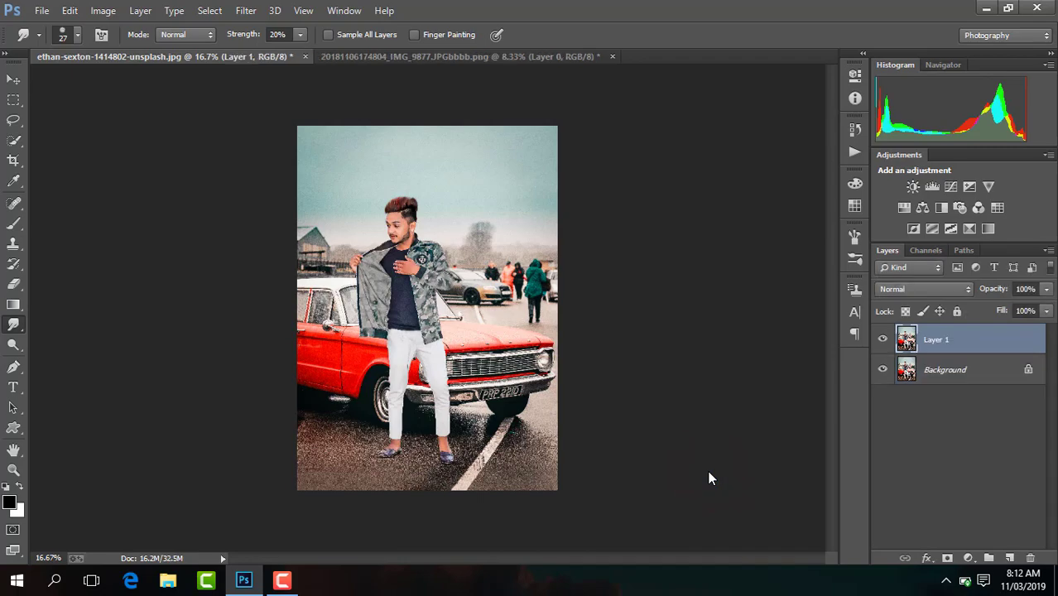
# Examine the man's retouched face, his clothes and the car up close
pyautogui.hotkey('ctrl', '+')
pyautogui.hotkey('ctrl', '+')
pyautogui.hotkey('ctrl', '+')
pyautogui.hotkey('ctrl', '+')
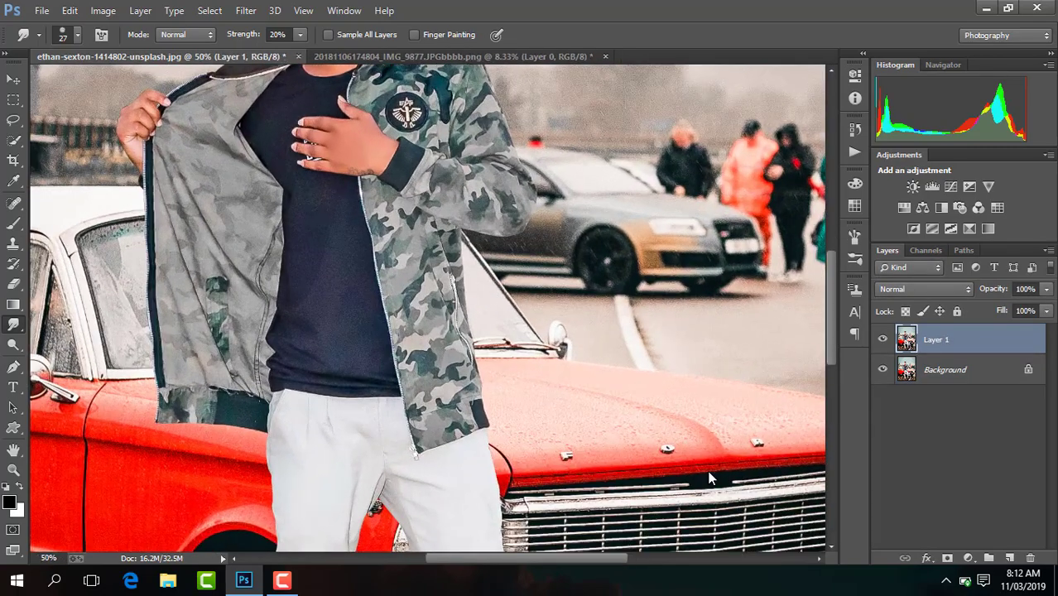
pyautogui.moveTo(833, 305); pyautogui.dragTo(834, 305)
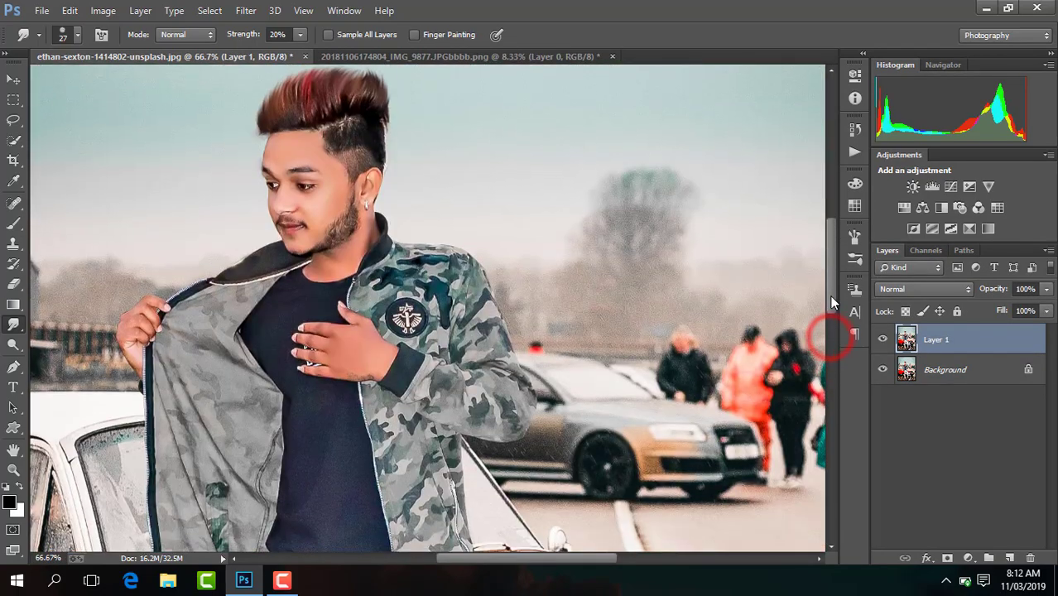
pyautogui.hotkey('ctrl', '+')
pyautogui.moveTo(576, 561); pyautogui.dragTo(547, 560)
pyautogui.moveTo(832, 286); pyautogui.dragTo(826, 368)
pyautogui.hotkey('ctrl', '-')
pyautogui.hotkey('ctrl', '-')
pyautogui.hotkey('ctrl', '-')
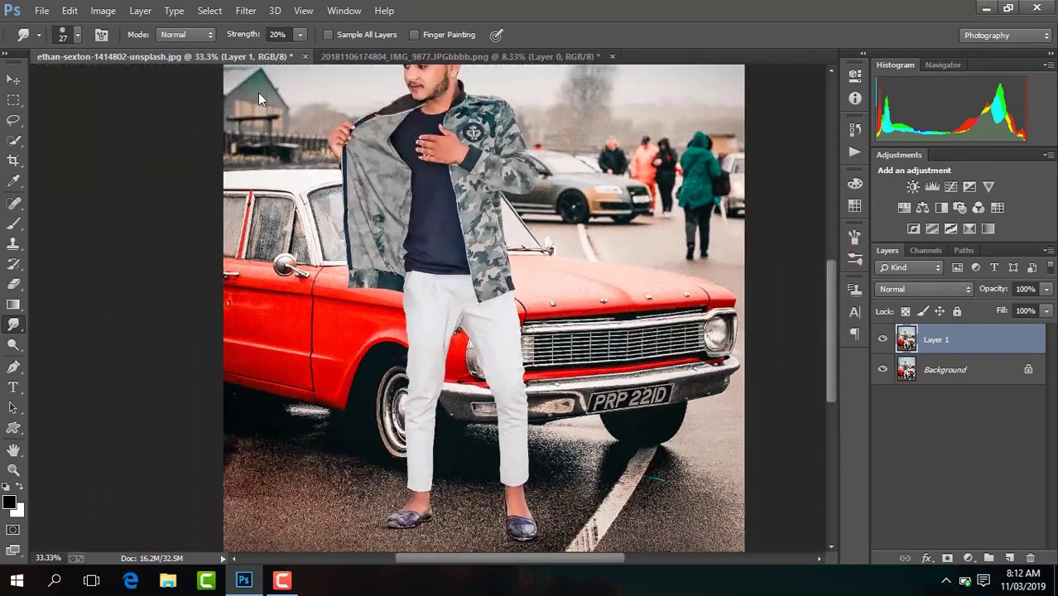
# Darken the duplicated layer with the Camera Raw filter by setting Exposure to -0.90 and apply it
pyautogui.click(246, 10)
pyautogui.click(315, 101)
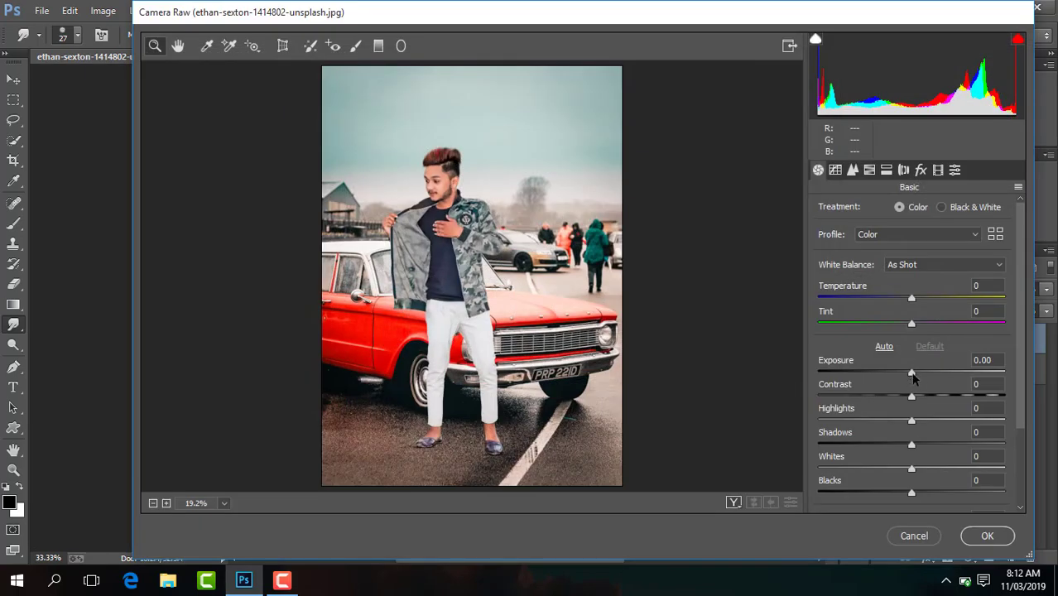
pyautogui.moveTo(911, 373); pyautogui.dragTo(897, 378)
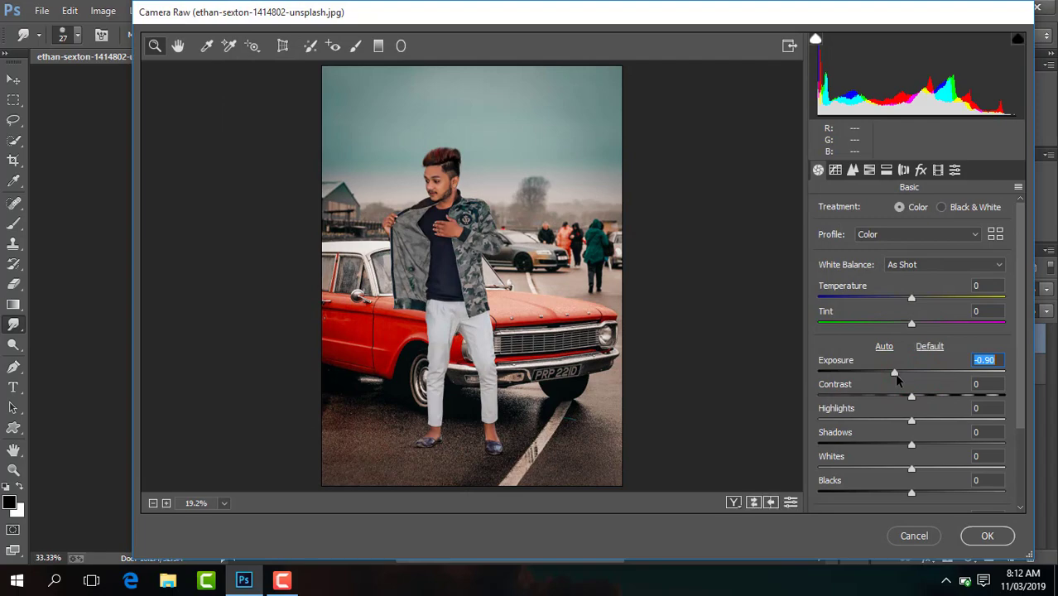
pyautogui.click(988, 537)
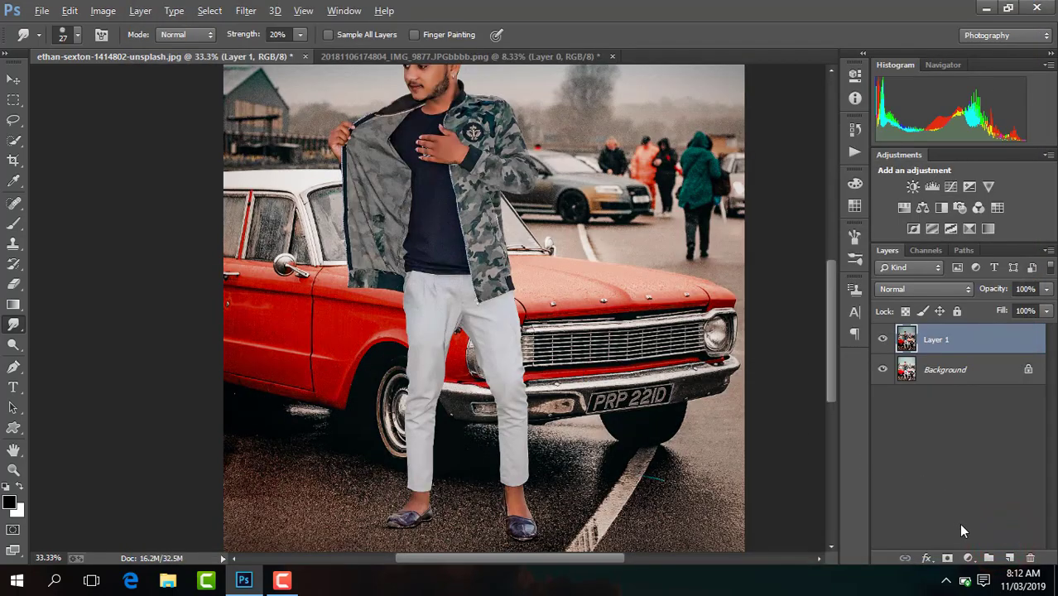
# Hide the darkened layer behind a black layer mask and set up a soft white brush of 73 px with 0% hardness
pyautogui.click(948, 558)
pyautogui.click(12, 224)
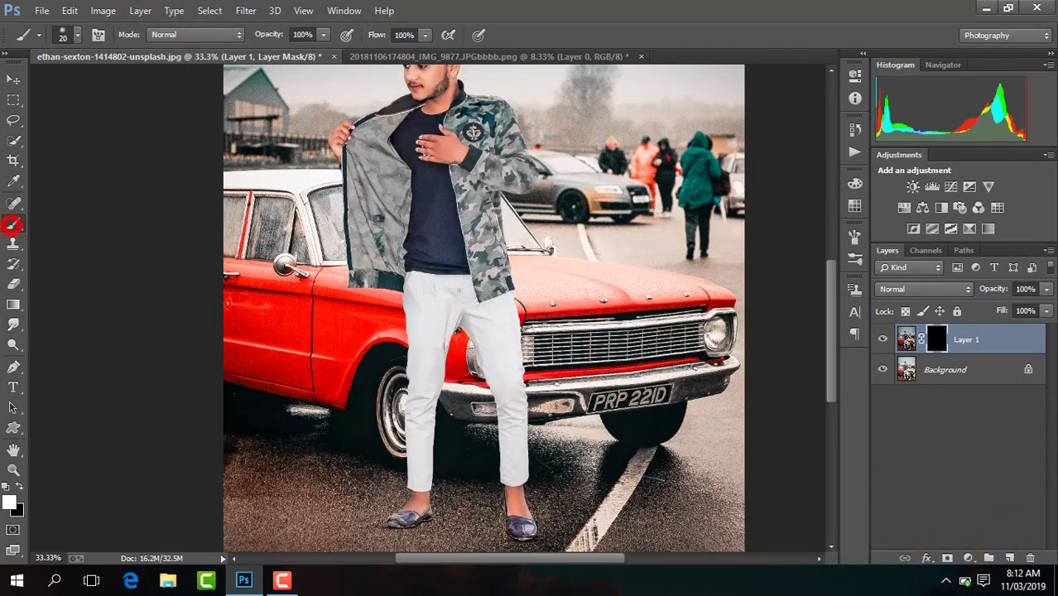
pyautogui.hotkey('ctrl', '+')
pyautogui.moveTo(833, 327); pyautogui.dragTo(836, 383)
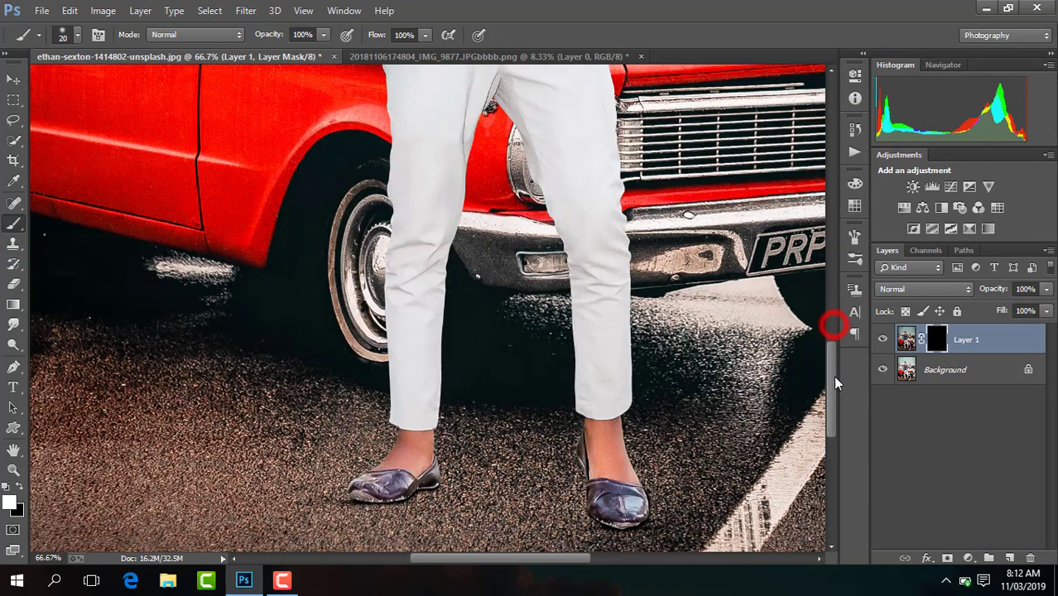
pyautogui.click(79, 35)
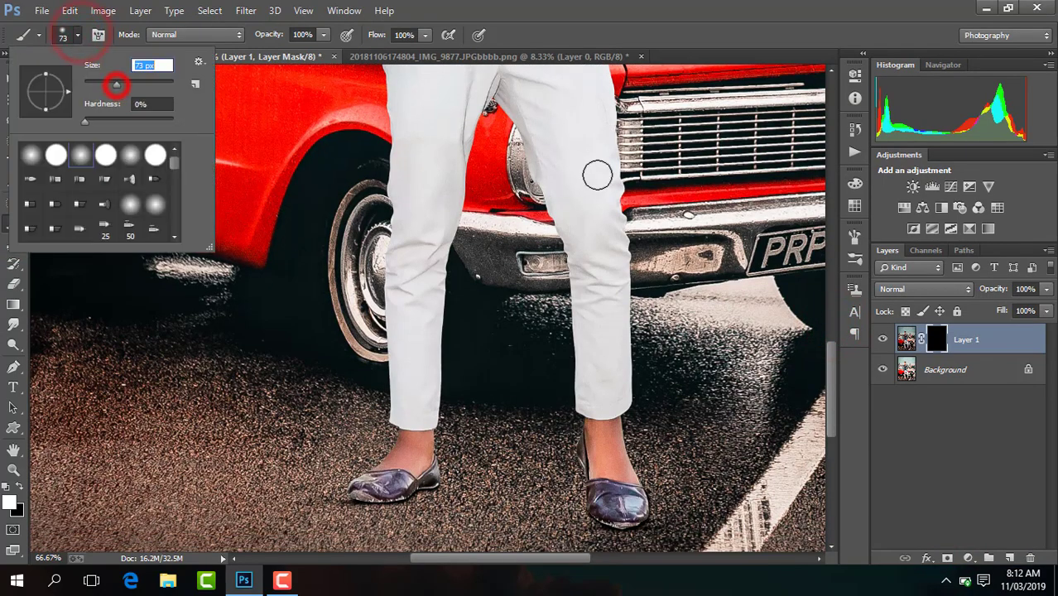
pyautogui.press('Return')
# Paint white on the mask along the outer edge of the trouser leg beside the number plate to shade it
pyautogui.hotkey('ctrl', '+')
pyautogui.moveTo(534, 563); pyautogui.dragTo(580, 561)
pyautogui.moveTo(498, 187); pyautogui.dragTo(495, 232)
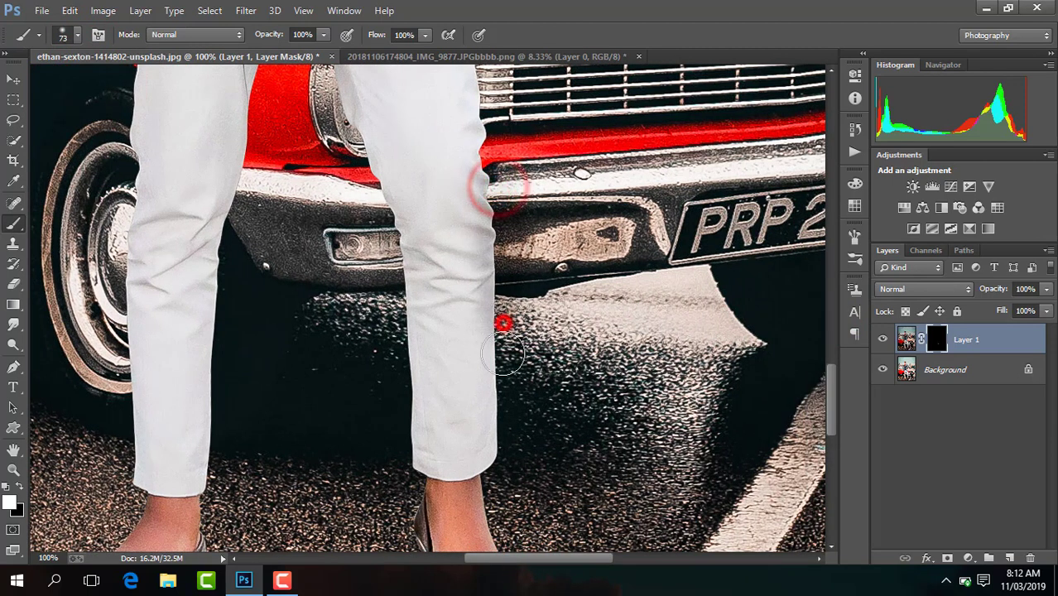
pyautogui.moveTo(504, 319); pyautogui.dragTo(502, 444)
pyautogui.moveTo(477, 96); pyautogui.dragTo(484, 383)
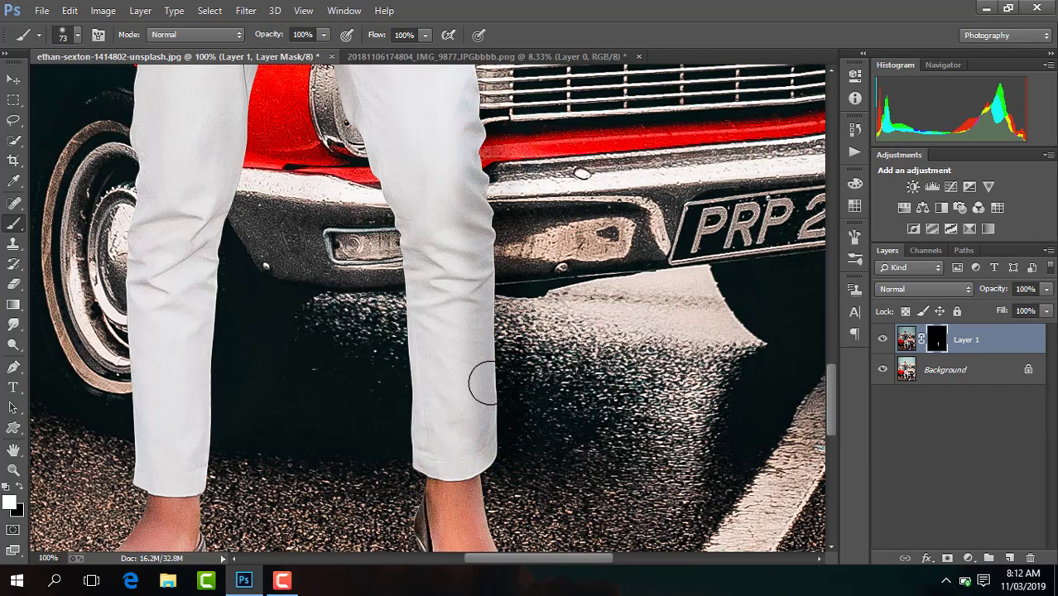
# Merge the masked shading layer into the background and duplicate the result onto a new layer
pyautogui.click(981, 344)
pyautogui.hotkey('ctrl', 'e')
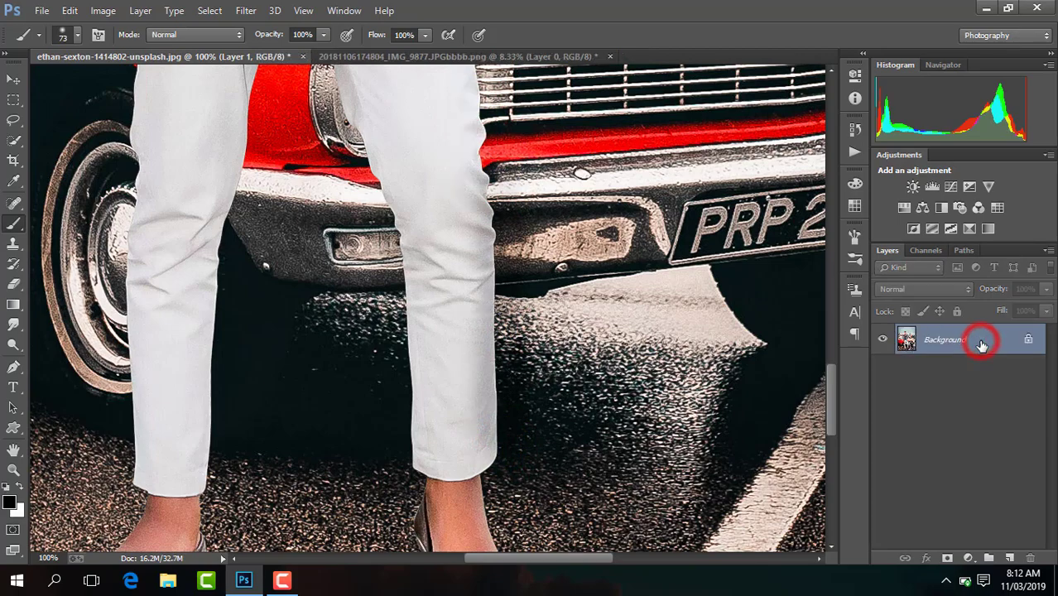
pyautogui.hotkey('ctrl', '-')
pyautogui.hotkey('ctrl', '-')
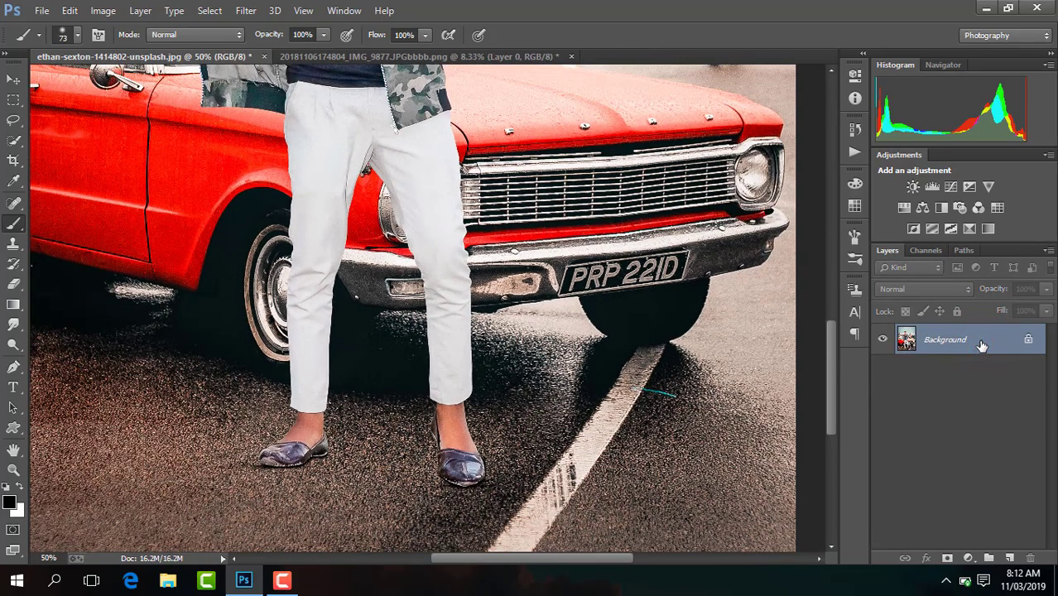
pyautogui.hotkey('ctrl', 'j')
# Brighten the duplicated layer with the Camera Raw filter by setting Exposure to +0.75 and apply it
pyautogui.hotkey('ctrl', '-')
pyautogui.hotkey('ctrl', '-')
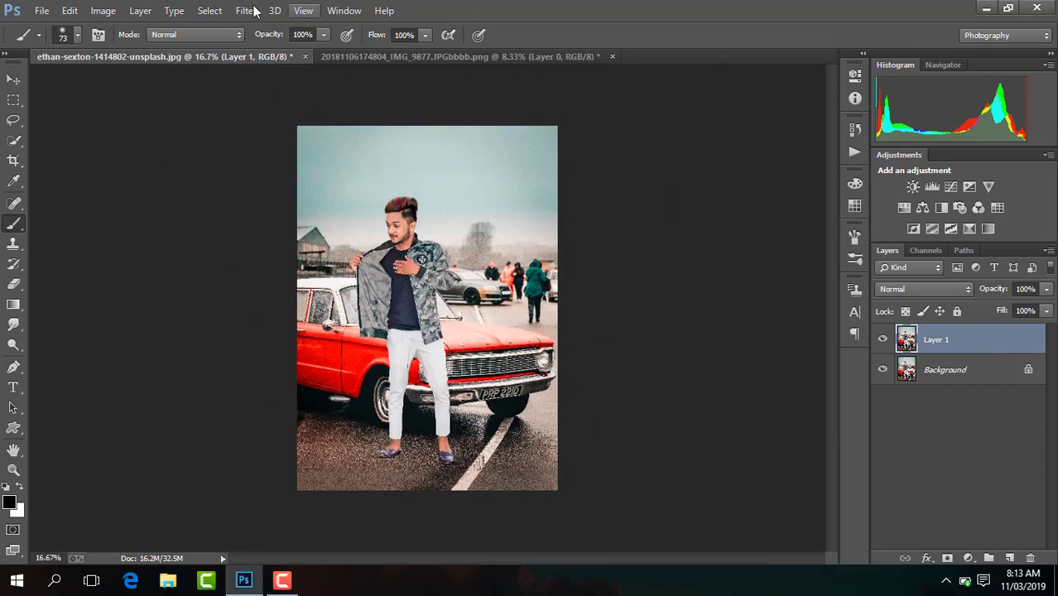
pyautogui.click(246, 10)
pyautogui.click(312, 102)
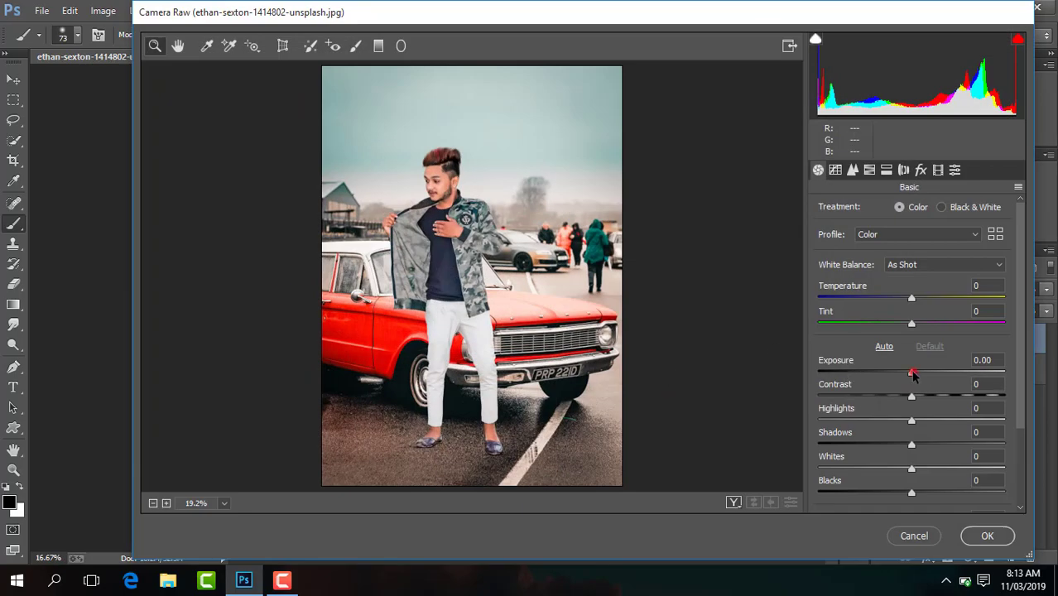
pyautogui.moveTo(912, 373); pyautogui.dragTo(928, 375)
pyautogui.click(988, 536)
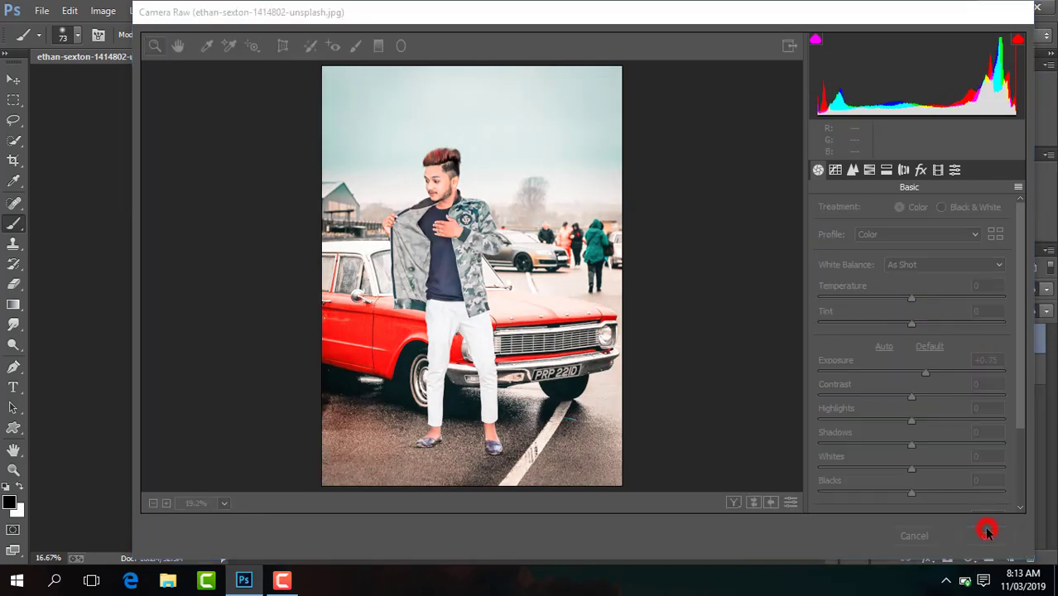
# Hide the brightened layer behind a black layer mask and set the soft brush size to 90 px
pyautogui.keyDown('alt'); pyautogui.click(949, 560); pyautogui.keyUp('alt')
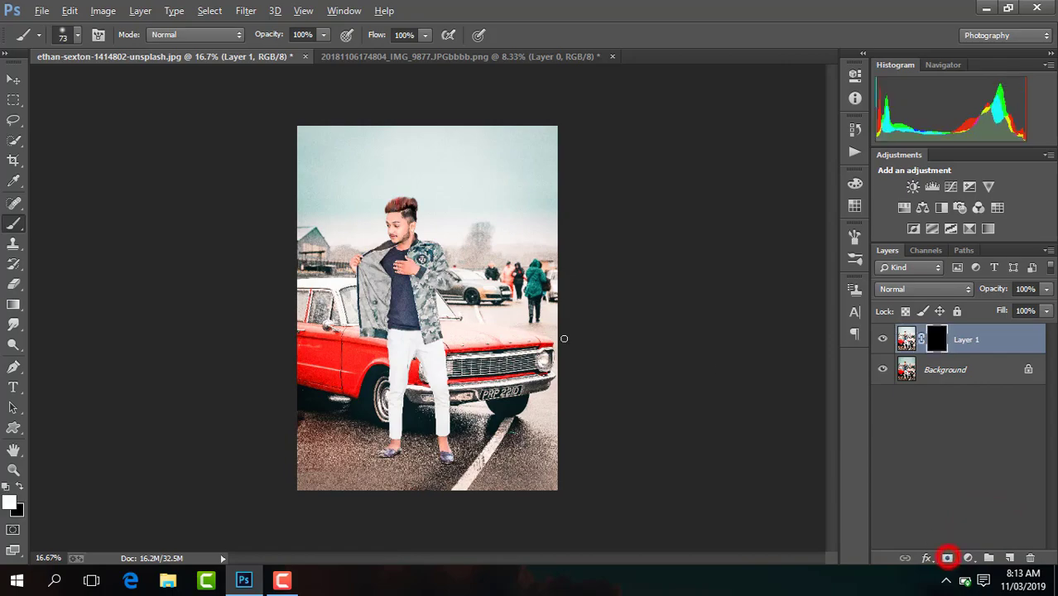
pyautogui.hotkey('ctrl', '+')
pyautogui.hotkey('ctrl', '+')
pyautogui.hotkey('ctrl', '+')
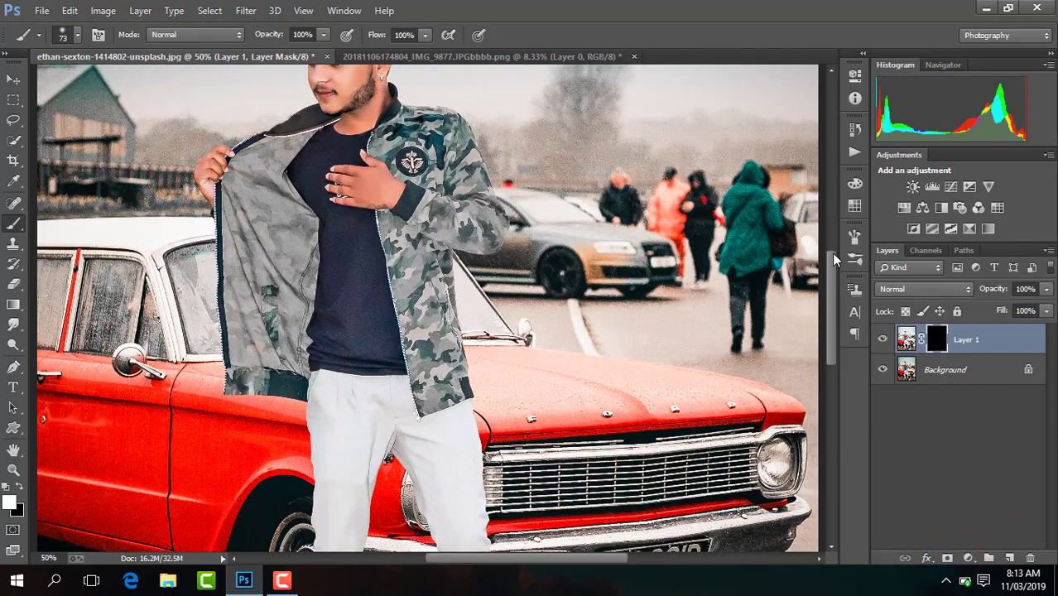
pyautogui.moveTo(835, 260); pyautogui.dragTo(831, 314)
pyautogui.hotkey('ctrl', '+')
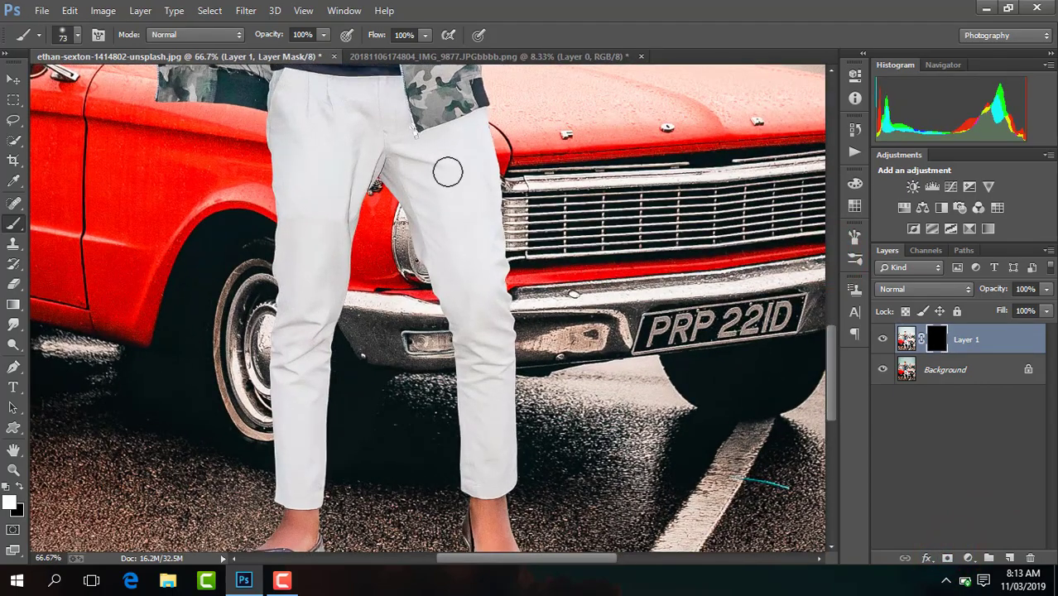
pyautogui.click(77, 35)
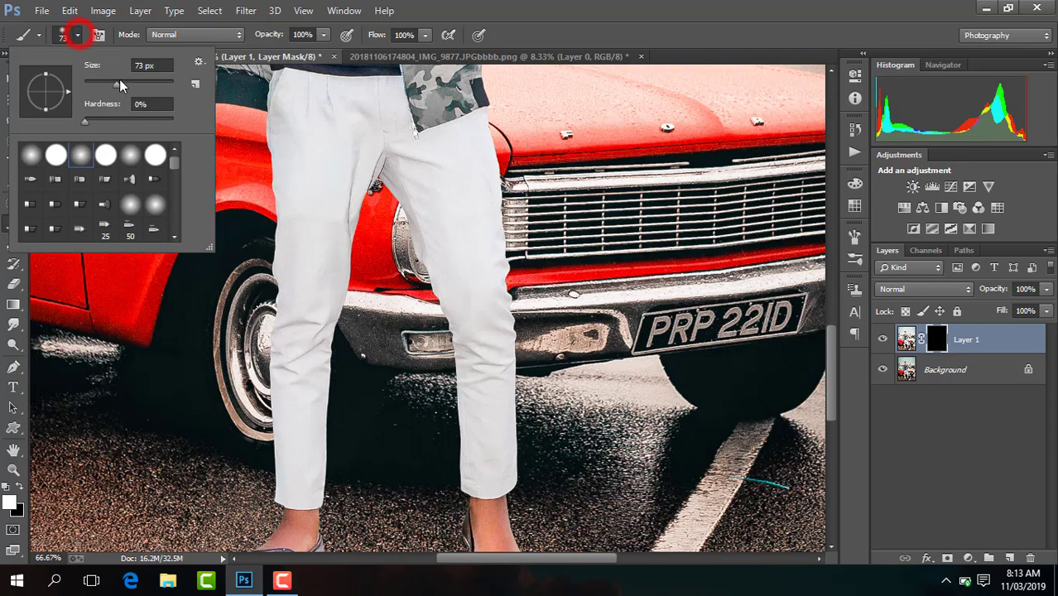
# Paint white on the mask down the middle of both trouser legs to reveal highlights
pyautogui.click(331, 110)
pyautogui.click(315, 237)
pyautogui.click(299, 381)
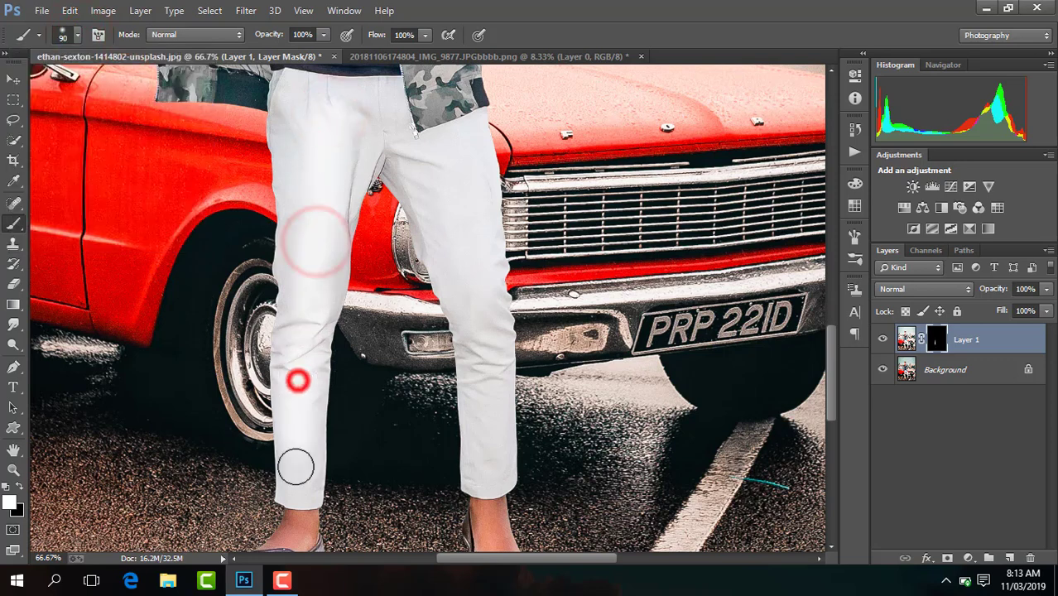
pyautogui.click(445, 163)
pyautogui.click(476, 319)
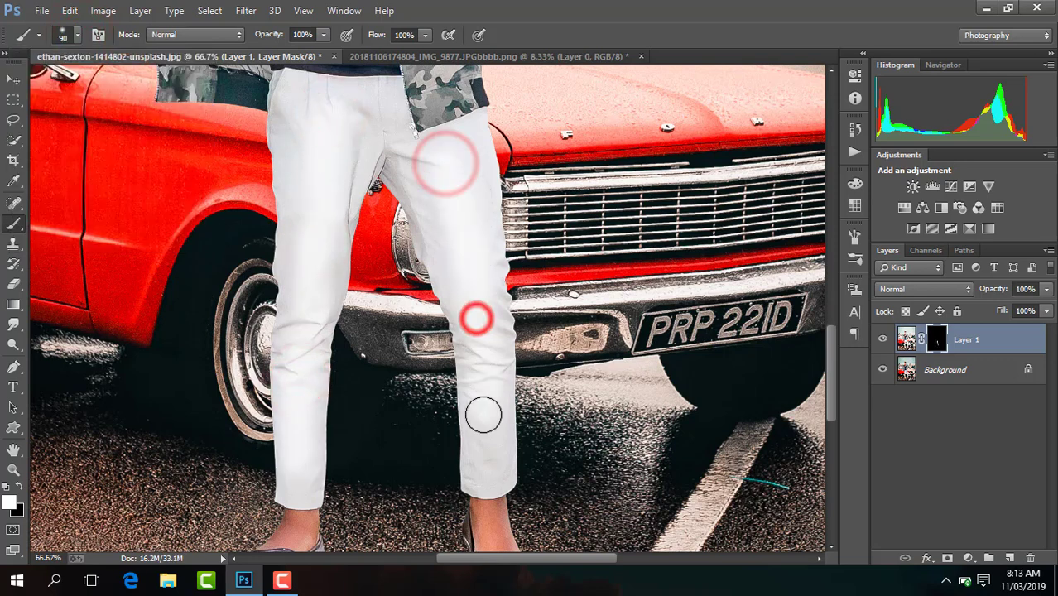
pyautogui.click(484, 414)
# Paint white on the mask over the centre of the dark T-shirt and the camouflage jacket's front, sleeve and shoulder to add highlights
pyautogui.moveTo(830, 330); pyautogui.dragTo(822, 263)
pyautogui.click(319, 222)
pyautogui.click(319, 340)
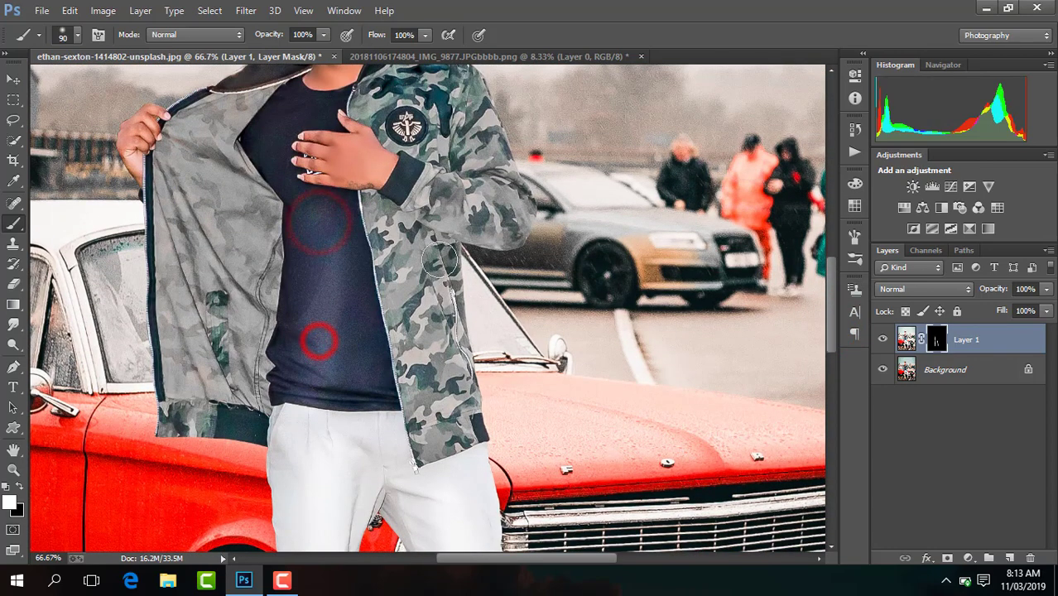
pyautogui.click(405, 251)
pyautogui.click(451, 197)
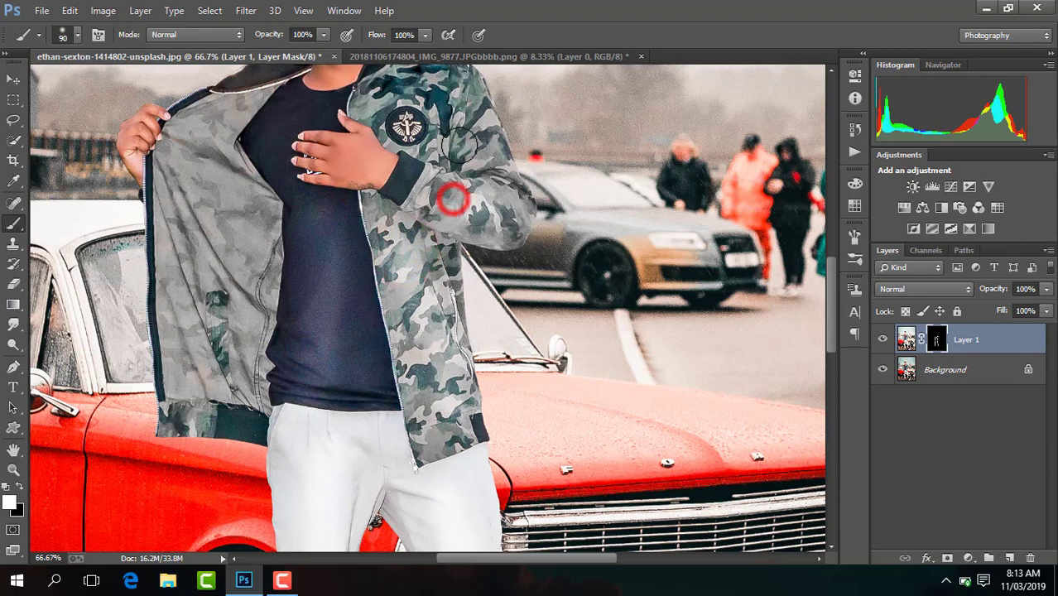
pyautogui.click(427, 93)
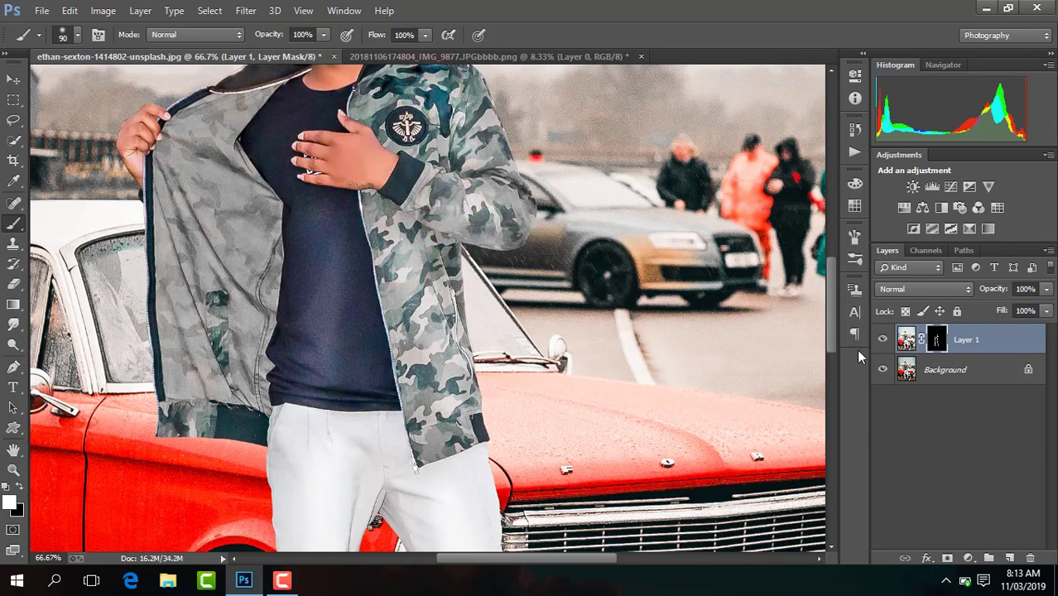
# Compare the whole image with and without the highlight layer
pyautogui.moveTo(834, 316); pyautogui.dragTo(832, 305)
pyautogui.hotkey('ctrl', '0')
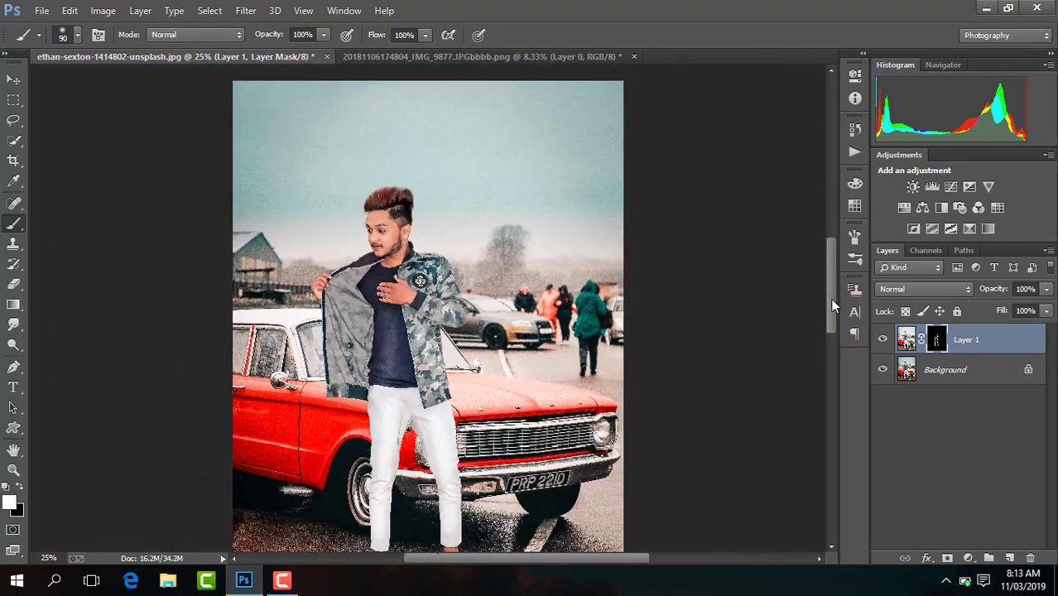
pyautogui.click(884, 339)
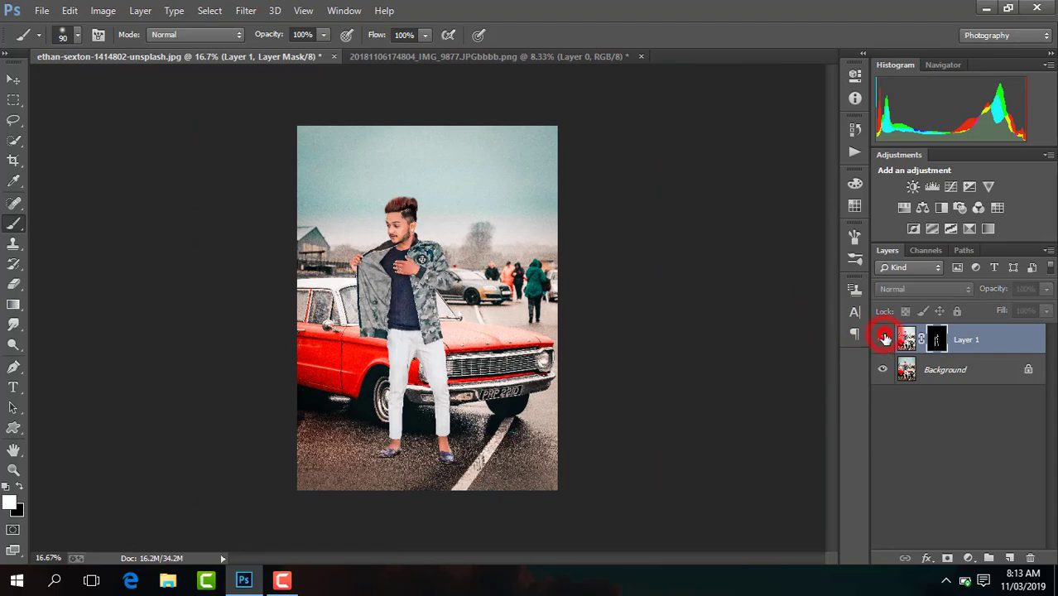
pyautogui.click(883, 339)
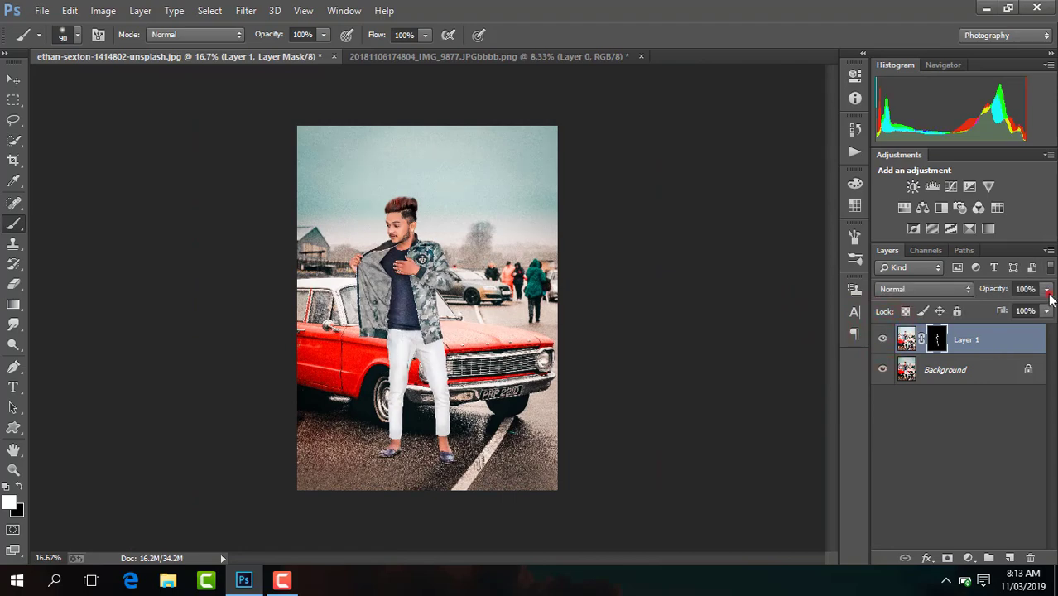
# Set the highlight layer's opacity to 87%, merge the visible layers and duplicate the merged background
pyautogui.moveTo(1037, 311); pyautogui.dragTo(1045, 309)
pyautogui.rightClick(990, 340)
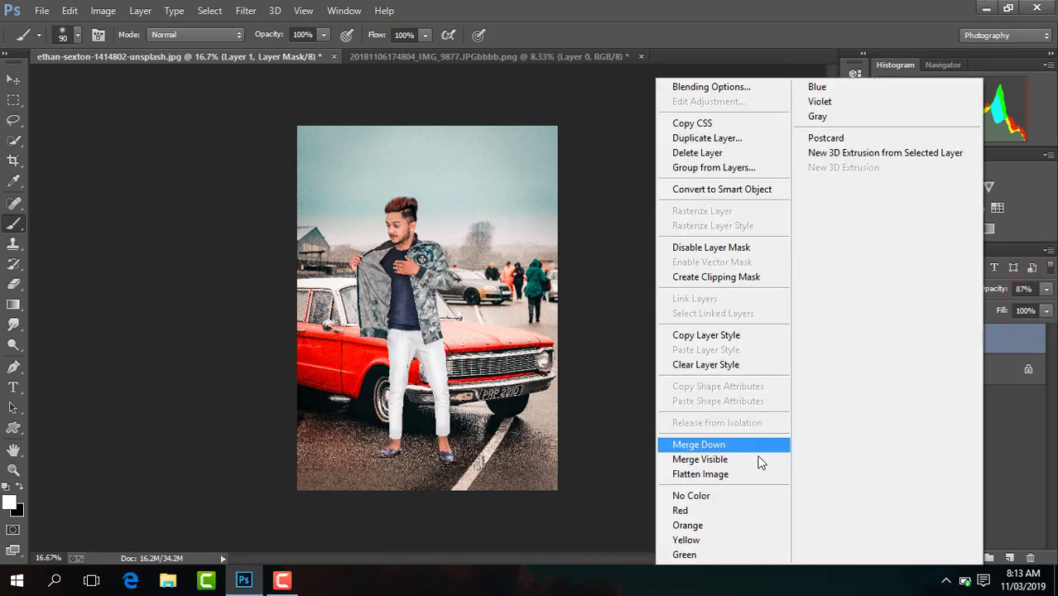
pyautogui.click(760, 458)
pyautogui.hotkey('ctrl', 'j')
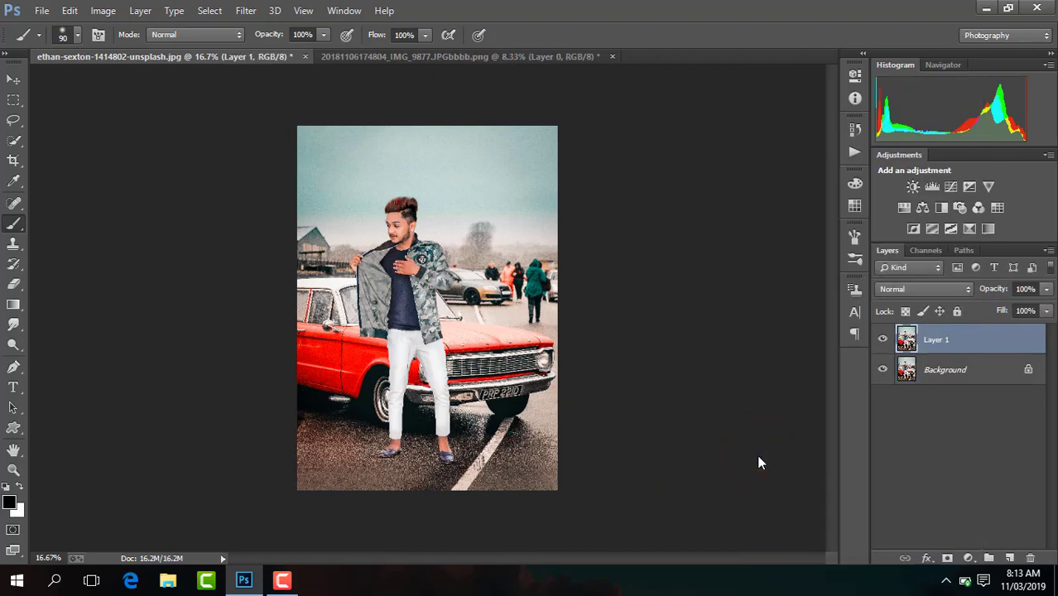
# Darken the road along the photo's lower edge with an upward linear black-to-transparent gradient at 80% opacity
pyautogui.click(13, 304)
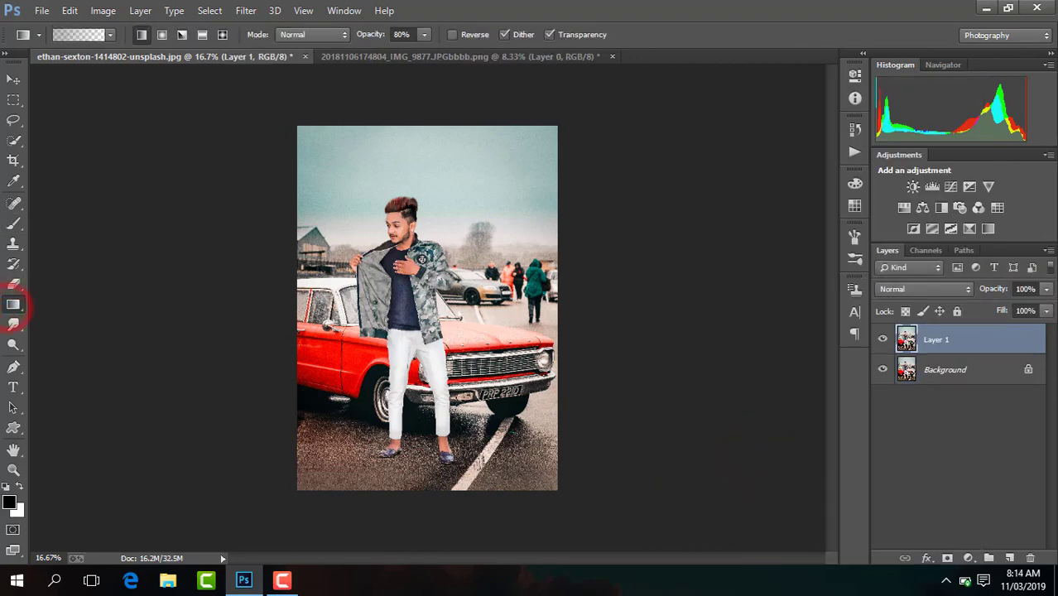
pyautogui.hotkey('ctrl', '+')
pyautogui.moveTo(831, 294); pyautogui.dragTo(826, 348)
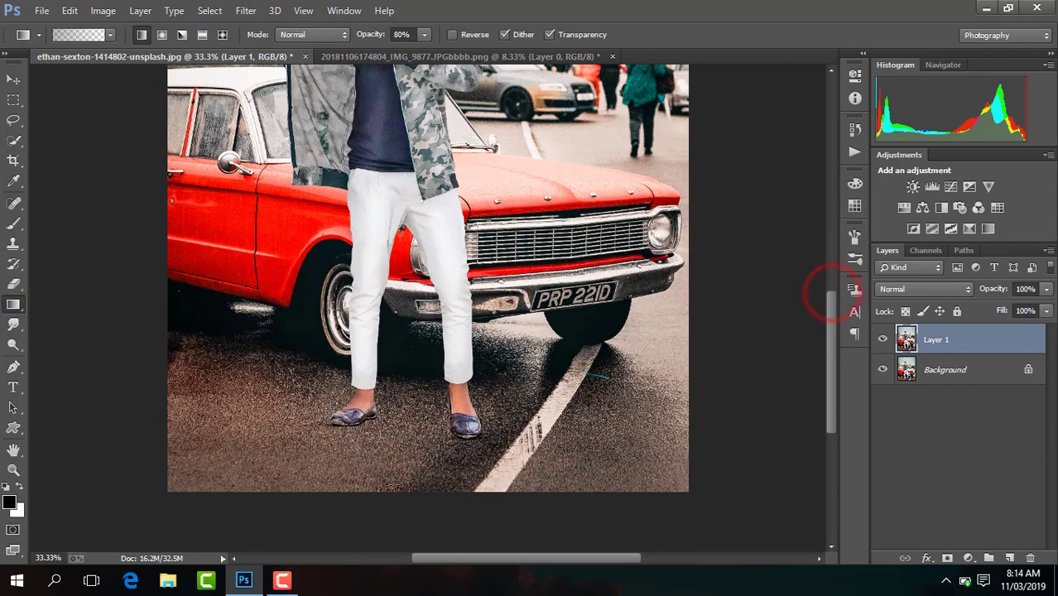
pyautogui.moveTo(400, 492); pyautogui.dragTo(401, 492)
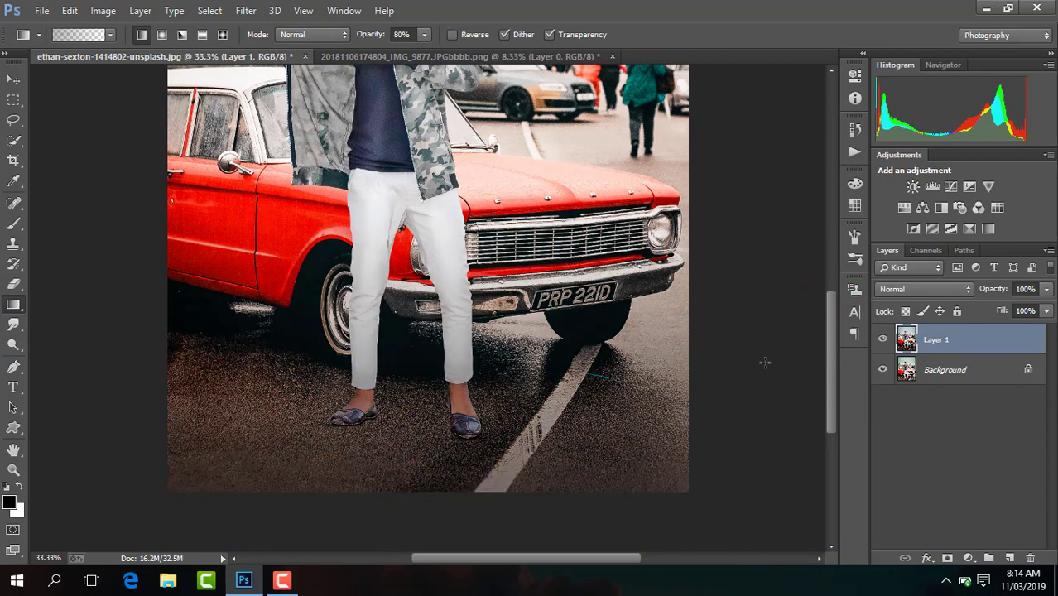
# Compare the image with and without the gradient layer and merge the visible layers
pyautogui.hotkey('ctrl', '-')
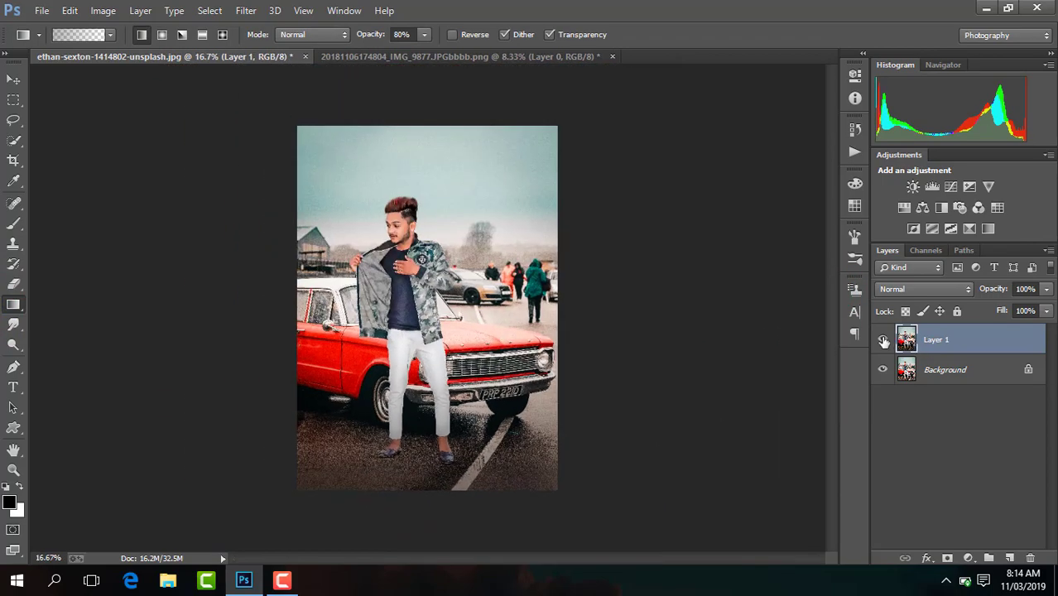
pyautogui.click(881, 341)
pyautogui.click(881, 341)
pyautogui.rightClick(881, 335)
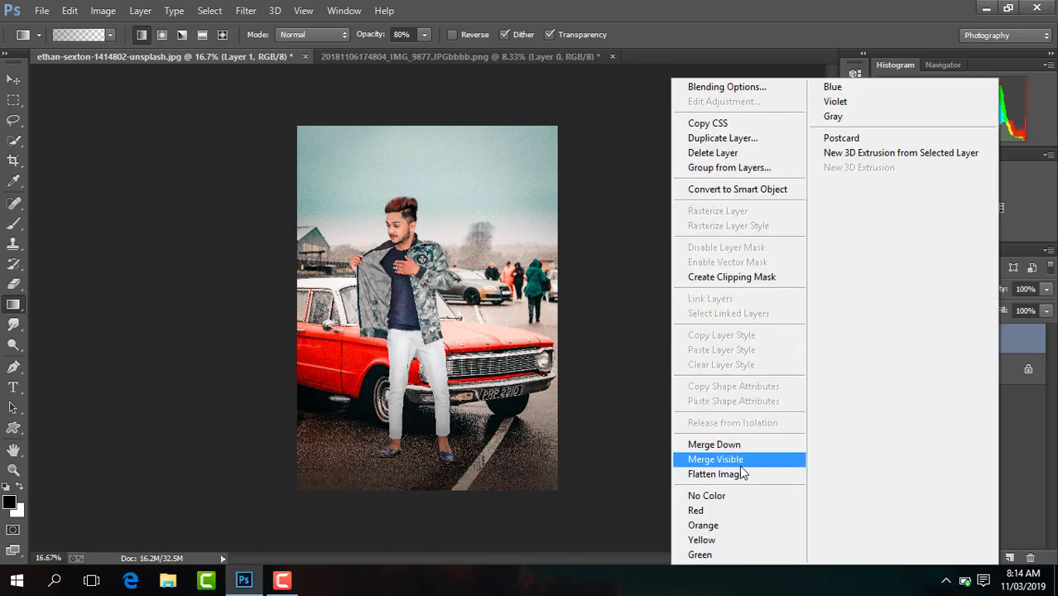
pyautogui.click(741, 466)
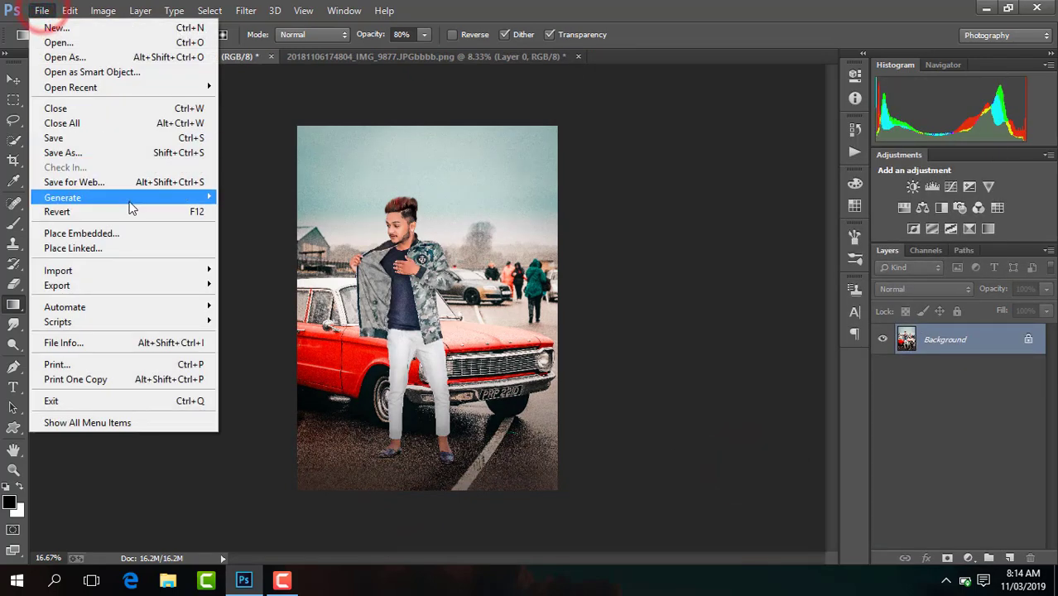
# Place the white-speckle picture "images (1)" as an embedded layer and scale it to the full width of the photo
pyautogui.click(141, 235)
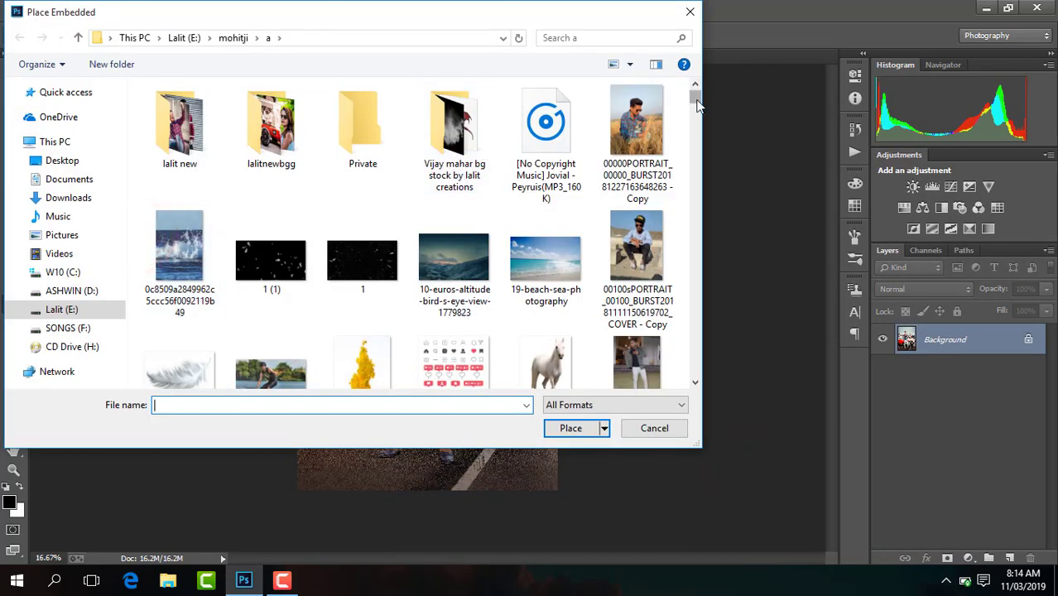
pyautogui.moveTo(695, 97); pyautogui.dragTo(698, 242)
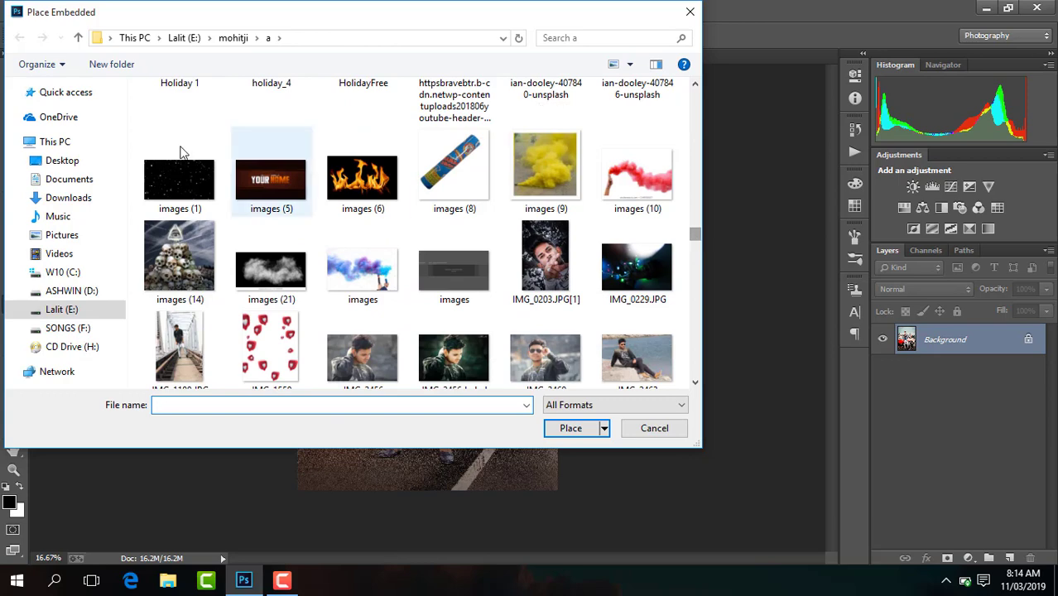
pyautogui.doubleClick(183, 180)
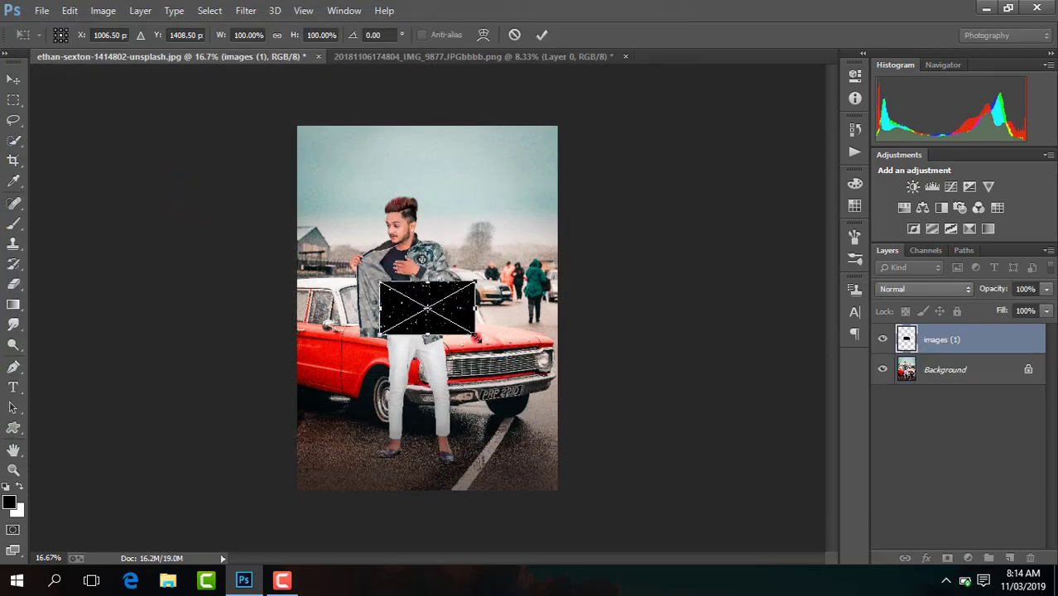
pyautogui.moveTo(478, 338); pyautogui.dragTo(557, 381)
pyautogui.press('Return')
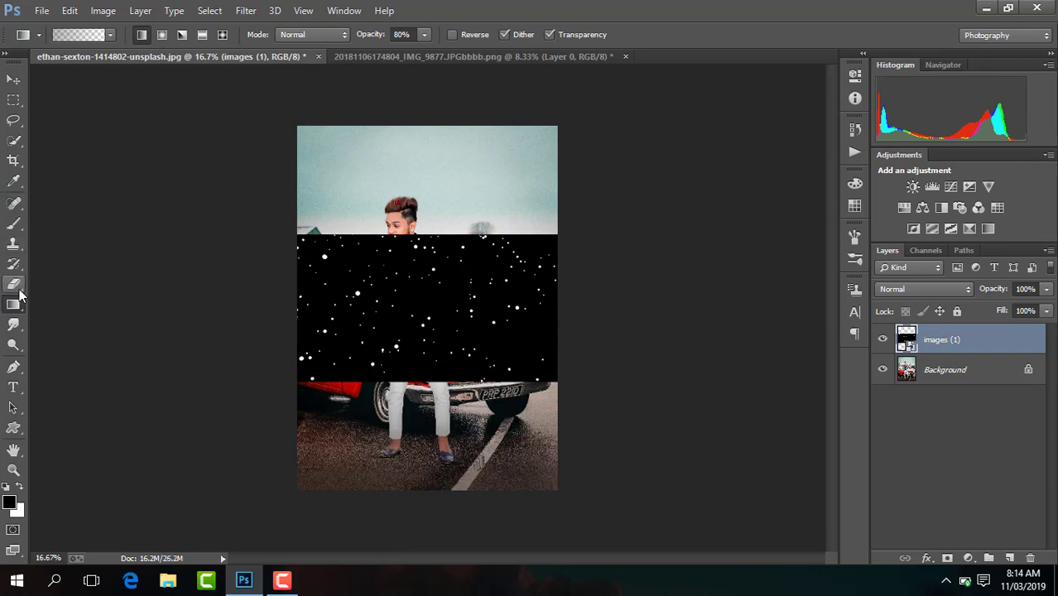
# Choose the Eraser tool and rasterize the placed speckle layer so that it can be erased
pyautogui.click(14, 285)
pyautogui.click(413, 288)
pyautogui.press('Return')
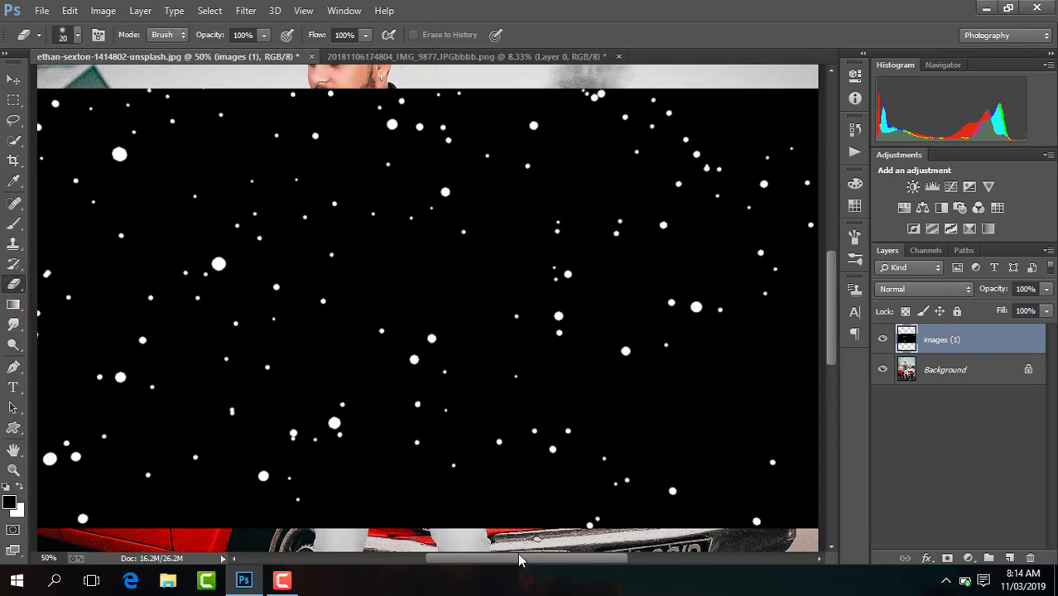
# Set the eraser size to 82 px and erase the large speckles in the upper-left part of the speckle layer
pyautogui.moveTo(520, 561); pyautogui.dragTo(496, 561)
pyautogui.click(67, 34)
pyautogui.click(107, 84)
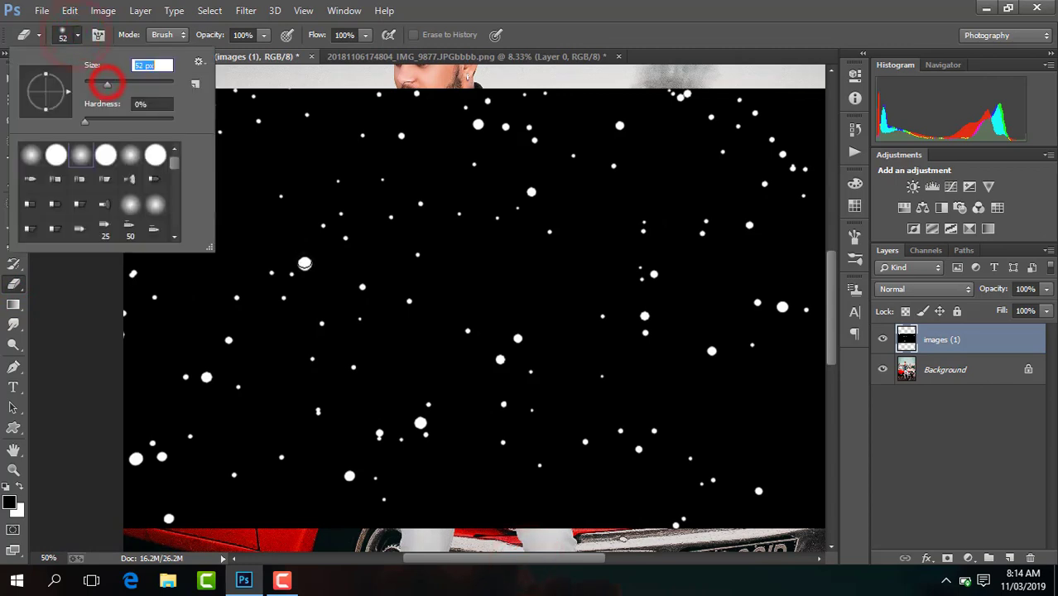
pyautogui.moveTo(303, 264)
pyautogui.mouseDown()
pyautogui.moveTo(292, 261)
pyautogui.moveTo(303, 274)
pyautogui.mouseUp()
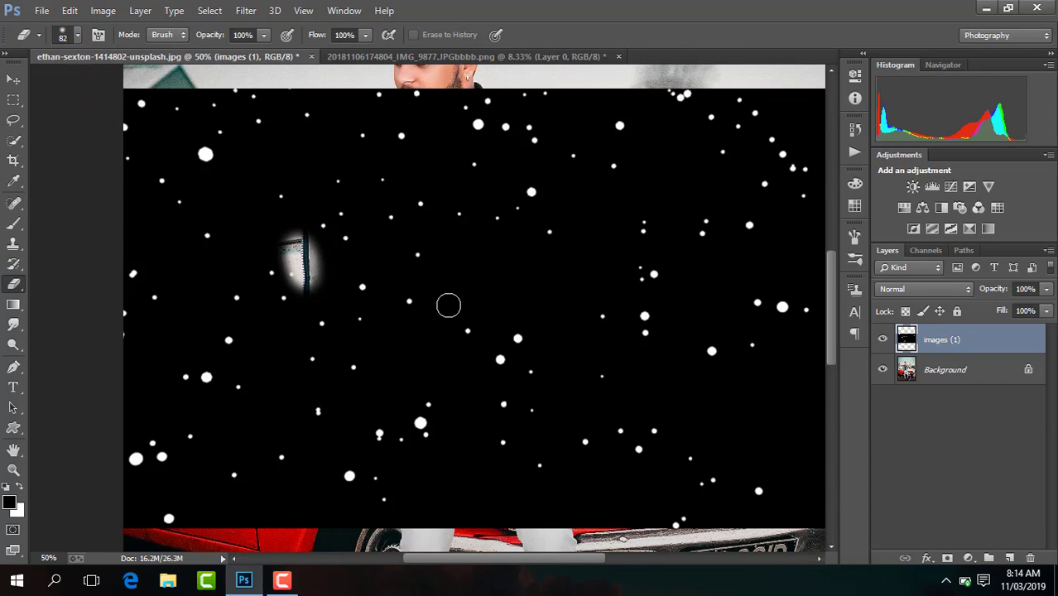
pyautogui.moveTo(298, 270); pyautogui.dragTo(310, 265)
pyautogui.moveTo(208, 157); pyautogui.dragTo(210, 159)
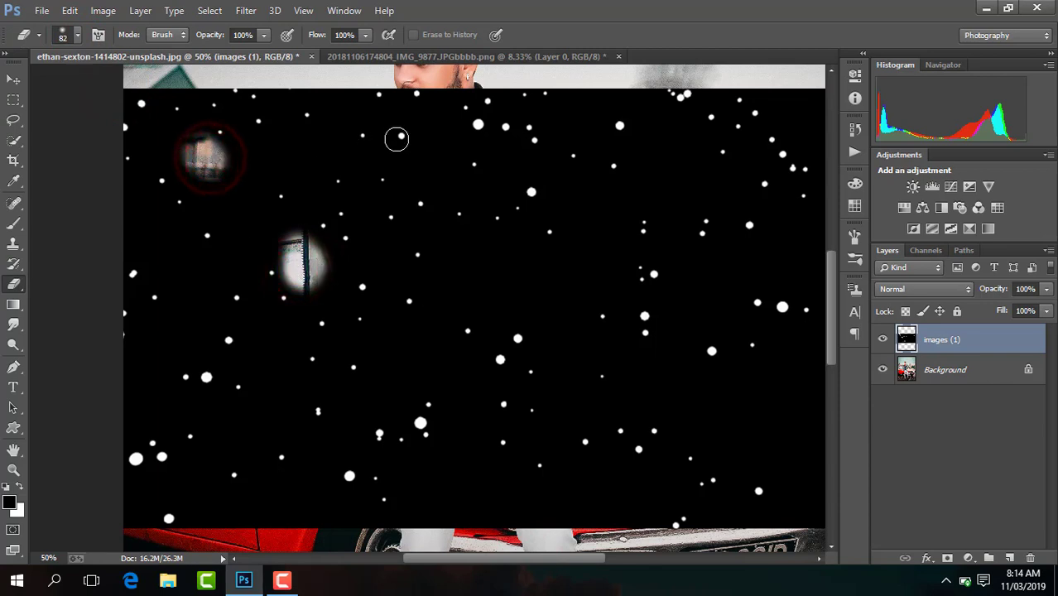
pyautogui.moveTo(404, 141); pyautogui.dragTo(405, 141)
# Erase the large speckles through the middle, the lower-left area and along the upper edge of the speckle layer
pyautogui.moveTo(480, 130)
pyautogui.mouseDown()
pyautogui.moveTo(509, 130)
pyautogui.moveTo(547, 222)
pyautogui.mouseUp()
pyautogui.moveTo(529, 333)
pyautogui.mouseDown()
pyautogui.moveTo(395, 443)
pyautogui.moveTo(381, 393)
pyautogui.moveTo(319, 459)
pyautogui.moveTo(367, 484)
pyautogui.mouseUp()
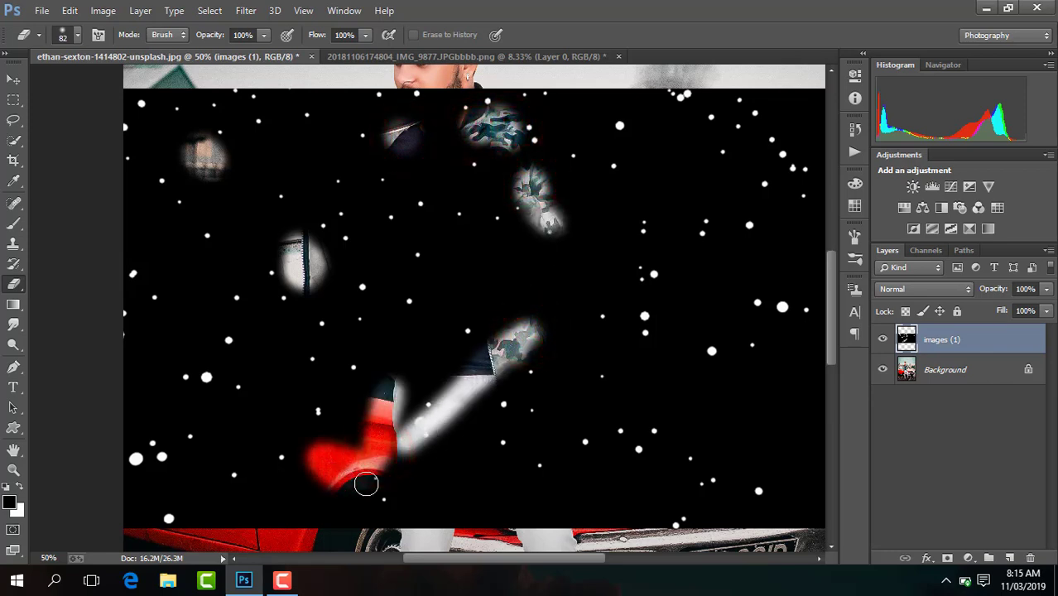
pyautogui.moveTo(171, 457)
pyautogui.mouseDown()
pyautogui.moveTo(133, 478)
pyautogui.moveTo(170, 517)
pyautogui.mouseUp()
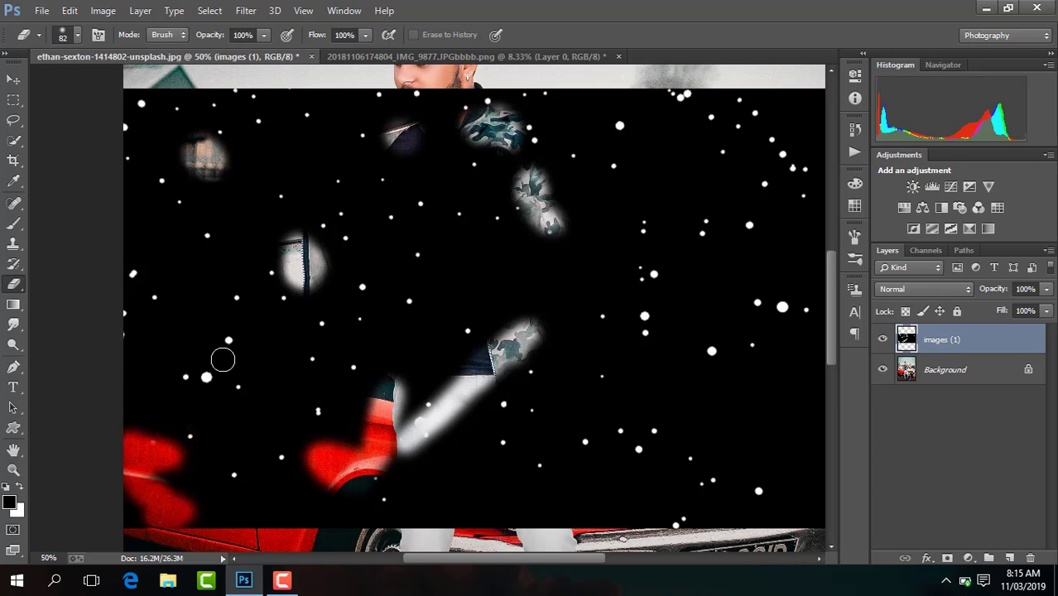
pyautogui.moveTo(199, 409); pyautogui.dragTo(222, 347)
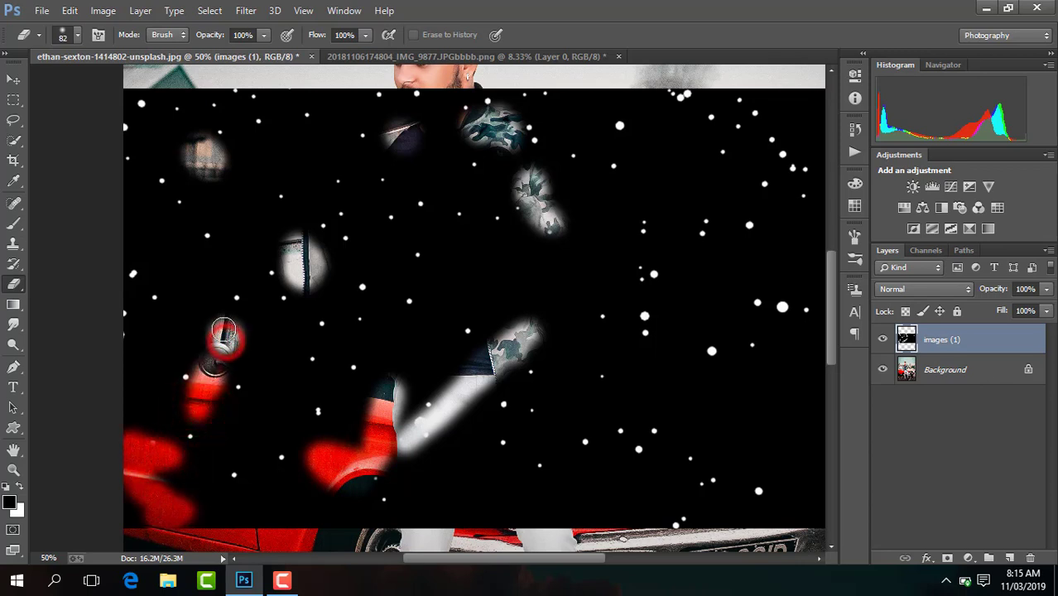
pyautogui.click(147, 106)
pyautogui.moveTo(125, 126); pyautogui.dragTo(153, 108)
pyautogui.moveTo(626, 140); pyautogui.dragTo(570, 106)
pyautogui.moveTo(496, 100)
pyautogui.mouseDown()
pyautogui.moveTo(504, 95)
pyautogui.moveTo(498, 118)
pyautogui.moveTo(507, 106)
pyautogui.mouseUp()
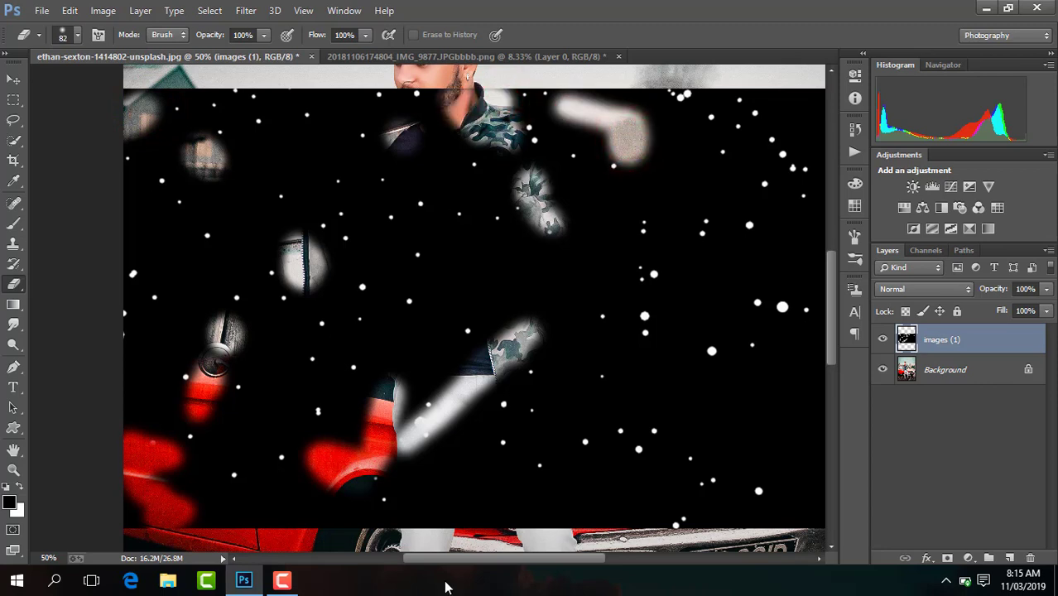
# Erase the large speckles in the right half of the speckle layer
pyautogui.moveTo(445, 564); pyautogui.dragTo(501, 562)
pyautogui.click(571, 301)
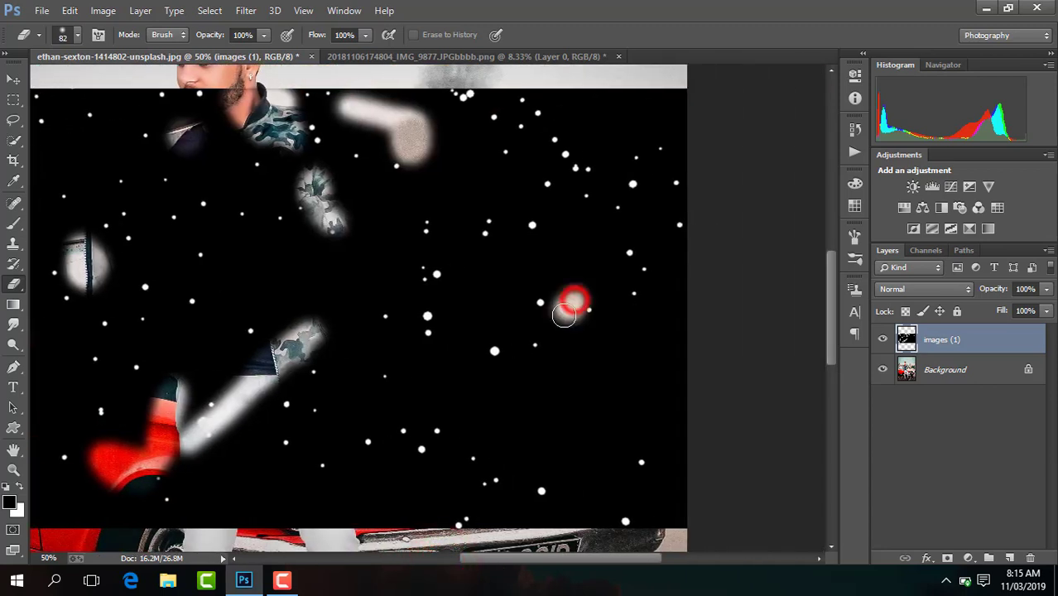
pyautogui.moveTo(506, 348)
pyautogui.mouseDown()
pyautogui.moveTo(423, 312)
pyautogui.moveTo(503, 347)
pyautogui.moveTo(538, 418)
pyautogui.mouseUp()
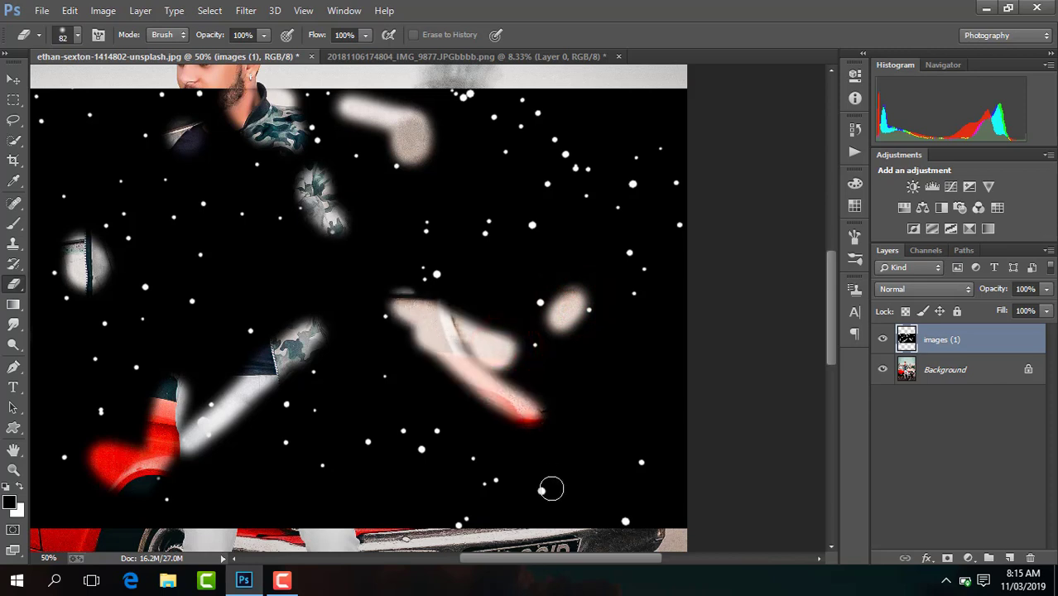
pyautogui.click(546, 495)
pyautogui.moveTo(614, 213)
pyautogui.mouseDown()
pyautogui.moveTo(621, 186)
pyautogui.moveTo(631, 196)
pyautogui.moveTo(537, 146)
pyautogui.moveTo(484, 99)
pyautogui.moveTo(555, 217)
pyautogui.moveTo(549, 262)
pyautogui.moveTo(558, 243)
pyautogui.mouseUp()
# Set the speckle layer's blend mode to Screen
pyautogui.hotkey('ctrl', '-')
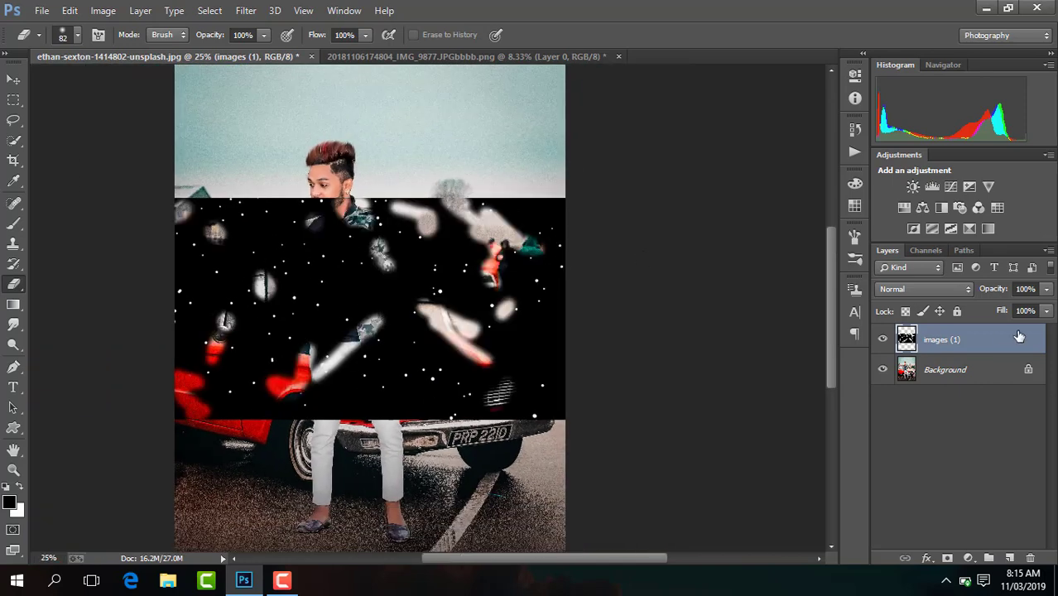
pyautogui.click(940, 289)
pyautogui.click(911, 130)
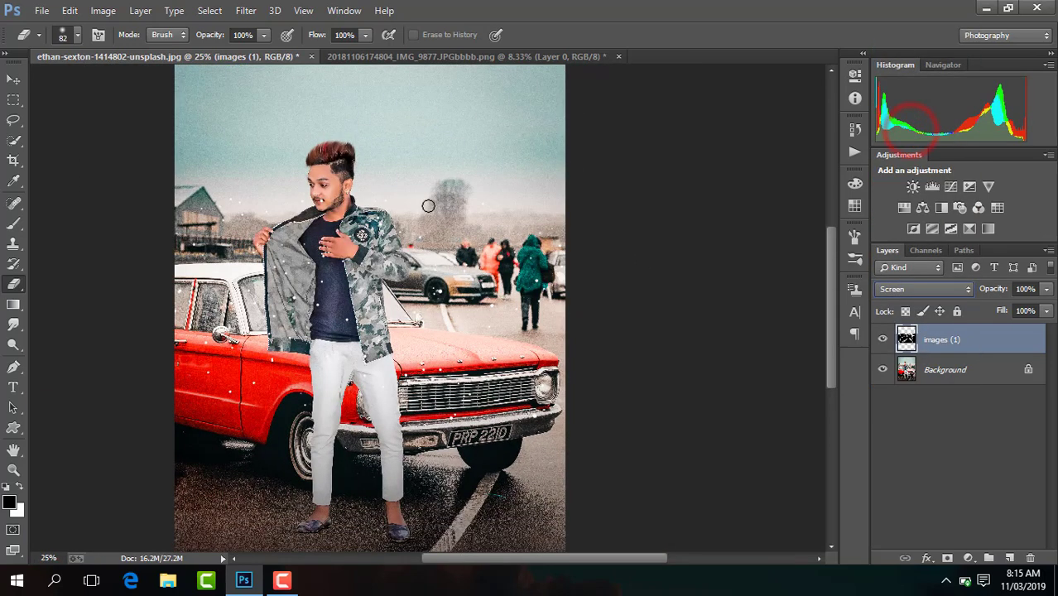
# Move the speckle layer down to the photo's lower edge and scale it slightly smaller around its centre
pyautogui.hotkey('ctrl', '-')
pyautogui.click(13, 79)
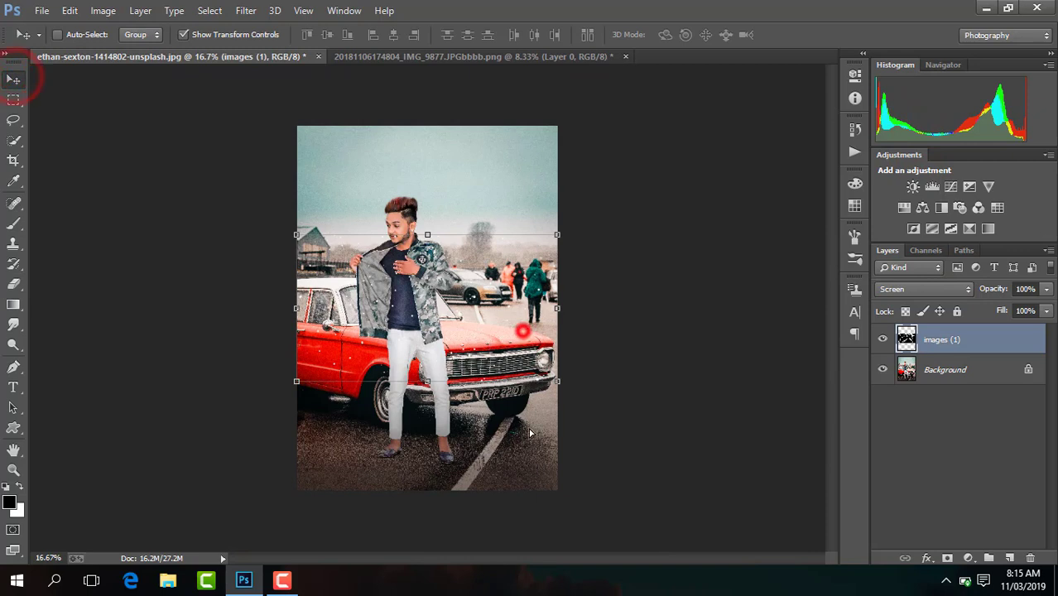
pyautogui.moveTo(531, 433)
pyautogui.mouseDown()
pyautogui.moveTo(530, 401)
pyautogui.moveTo(530, 446)
pyautogui.mouseUp()
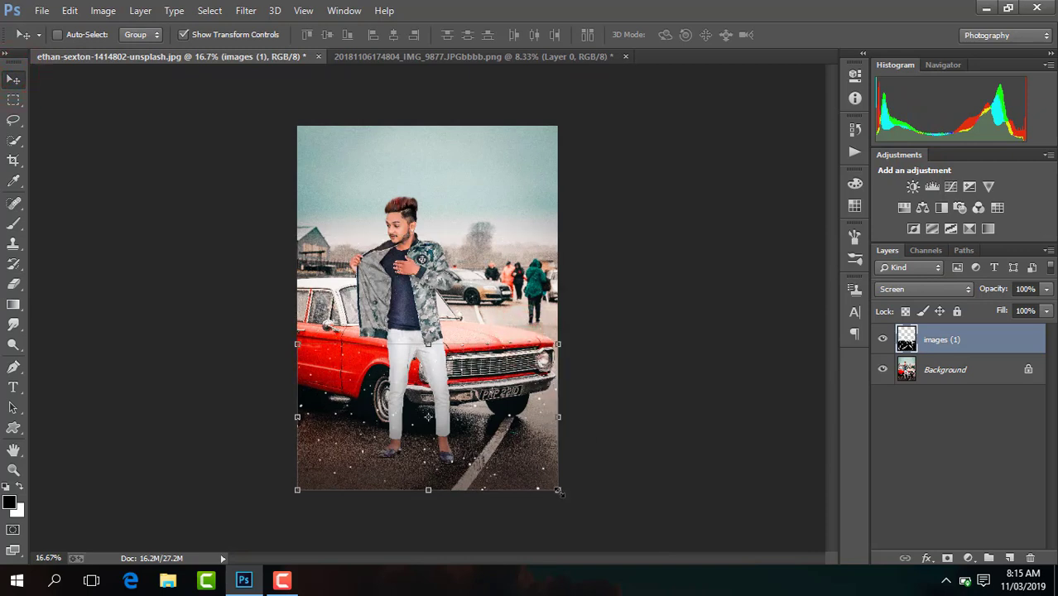
pyautogui.moveTo(558, 490); pyautogui.dragTo(546, 483)
pyautogui.press('Return')
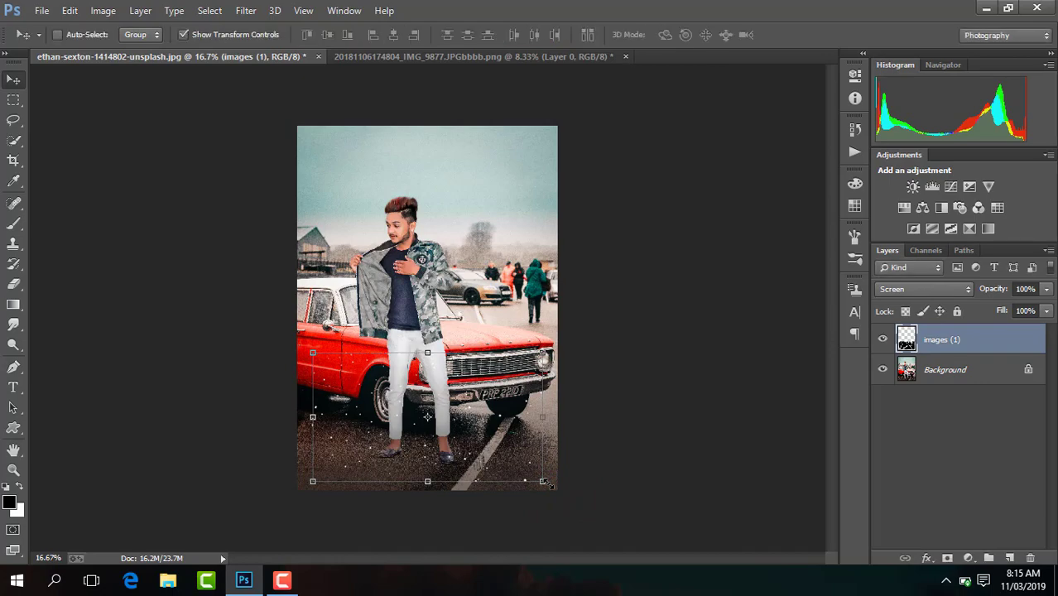
# Turn off the transform controls and erase unwanted speckles over the car's left side and the road around the man's legs
pyautogui.click(236, 36)
pyautogui.hotkey('ctrl', '+')
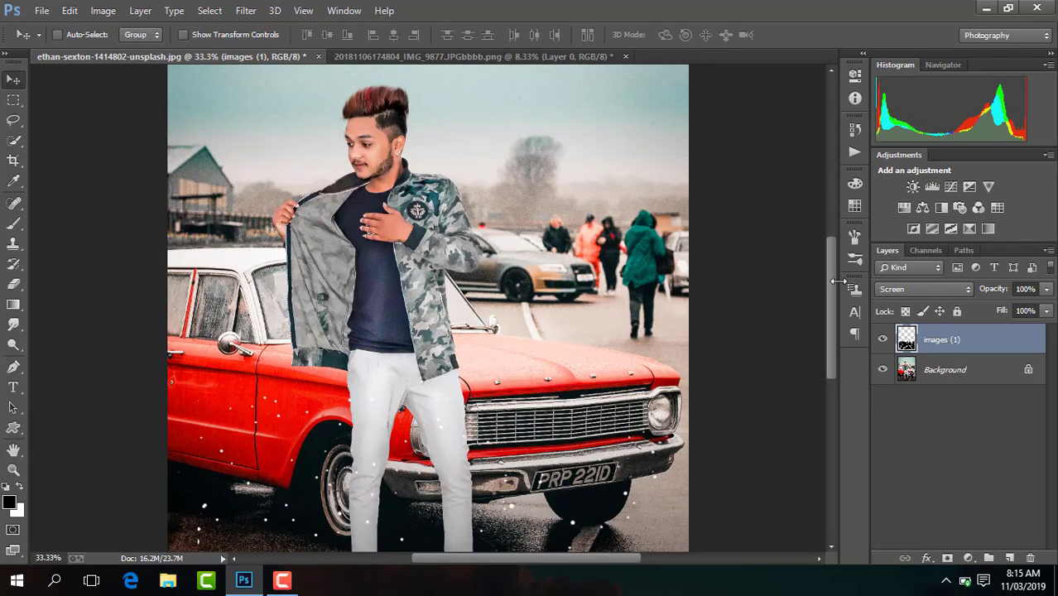
pyautogui.moveTo(838, 283); pyautogui.dragTo(834, 330)
pyautogui.hotkey('ctrl', '+')
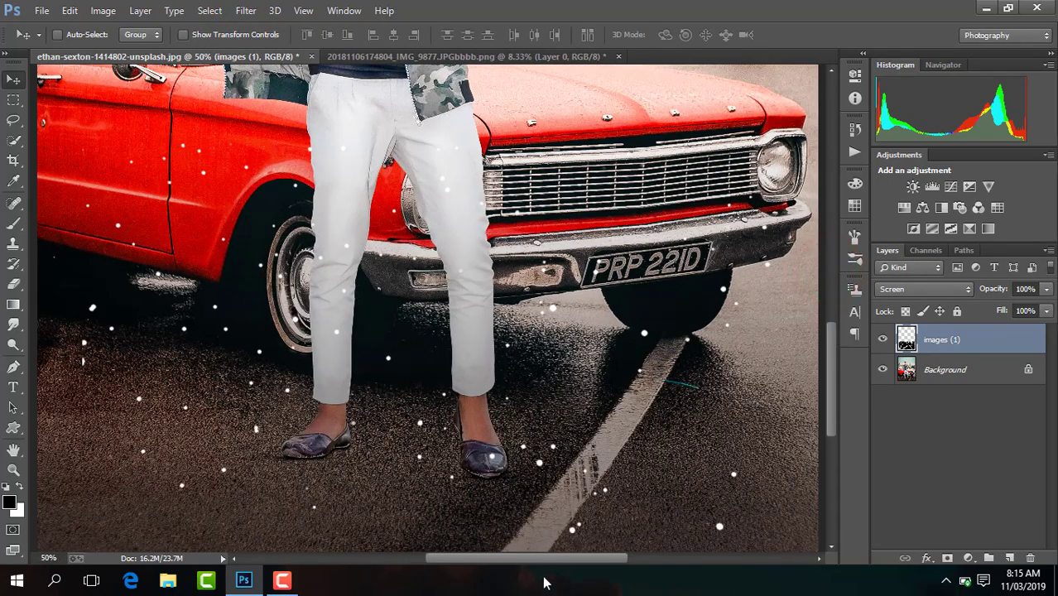
pyautogui.moveTo(560, 566); pyautogui.dragTo(526, 567)
pyautogui.click(14, 284)
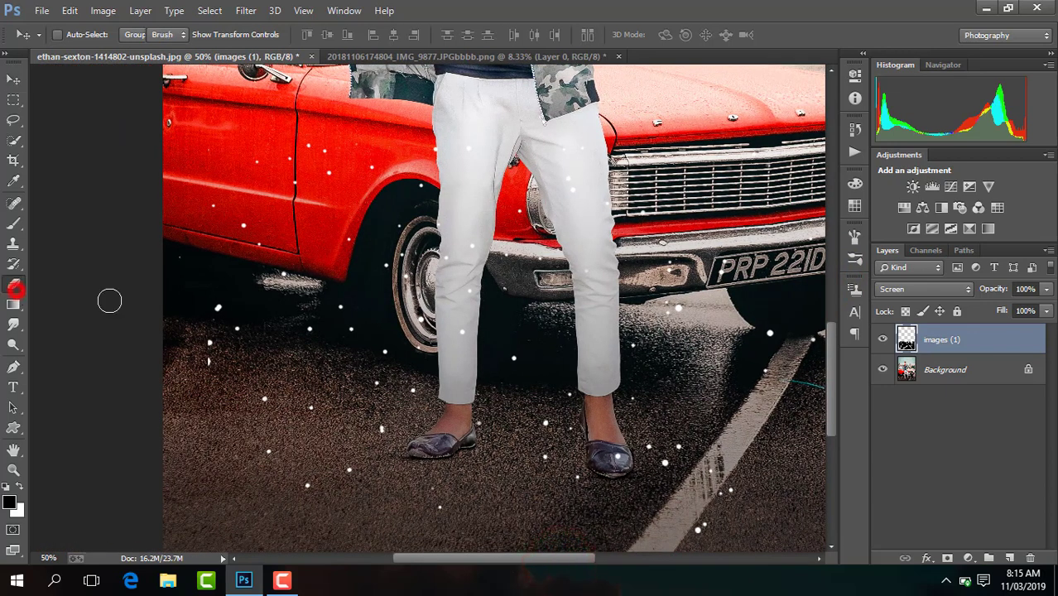
pyautogui.moveTo(217, 307); pyautogui.dragTo(232, 325)
pyautogui.click(344, 303)
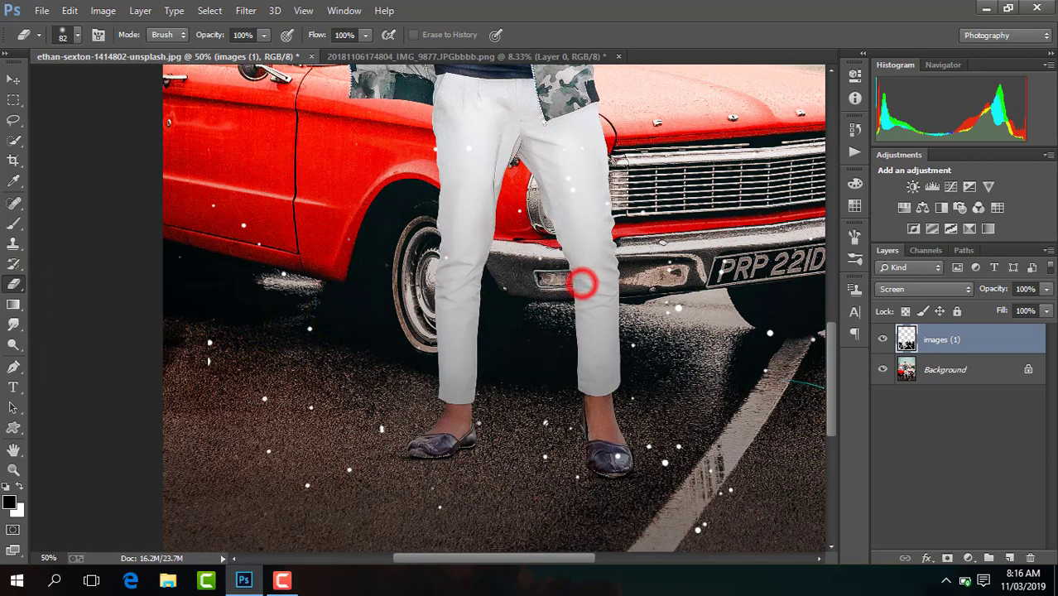
pyautogui.click(553, 431)
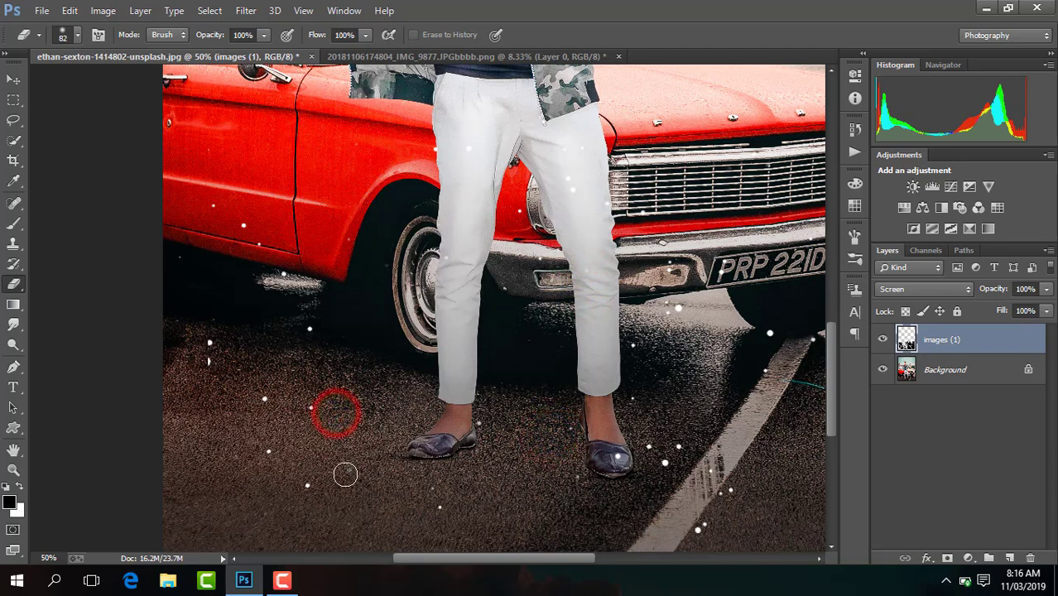
# Erase unwanted speckles on the car's front bumper and the road to the right of the man
pyautogui.moveTo(503, 561); pyautogui.dragTo(558, 560)
pyautogui.click(456, 428)
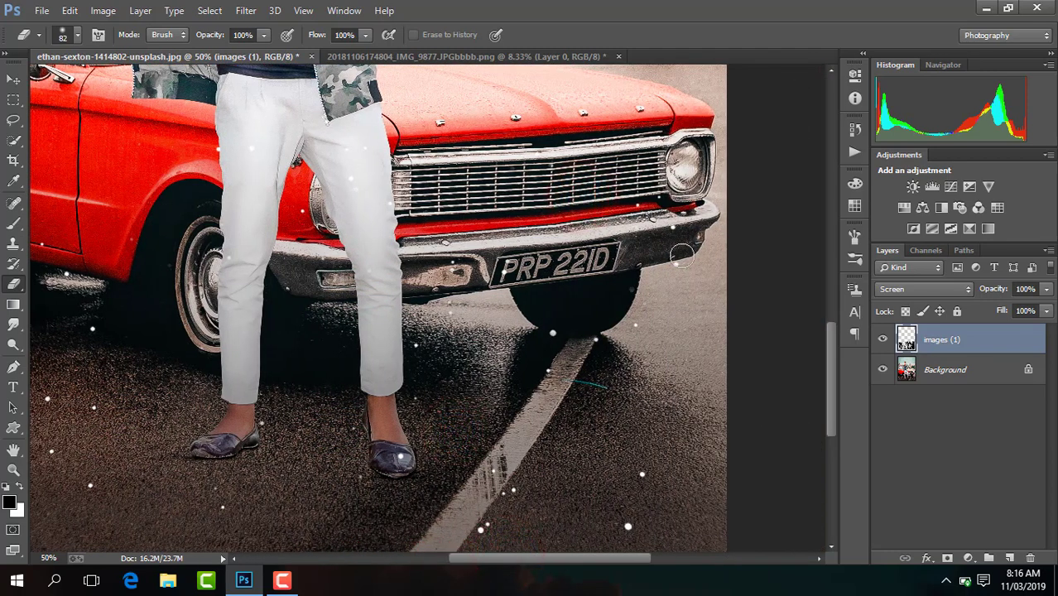
pyautogui.hotkey('ctrl', '-')
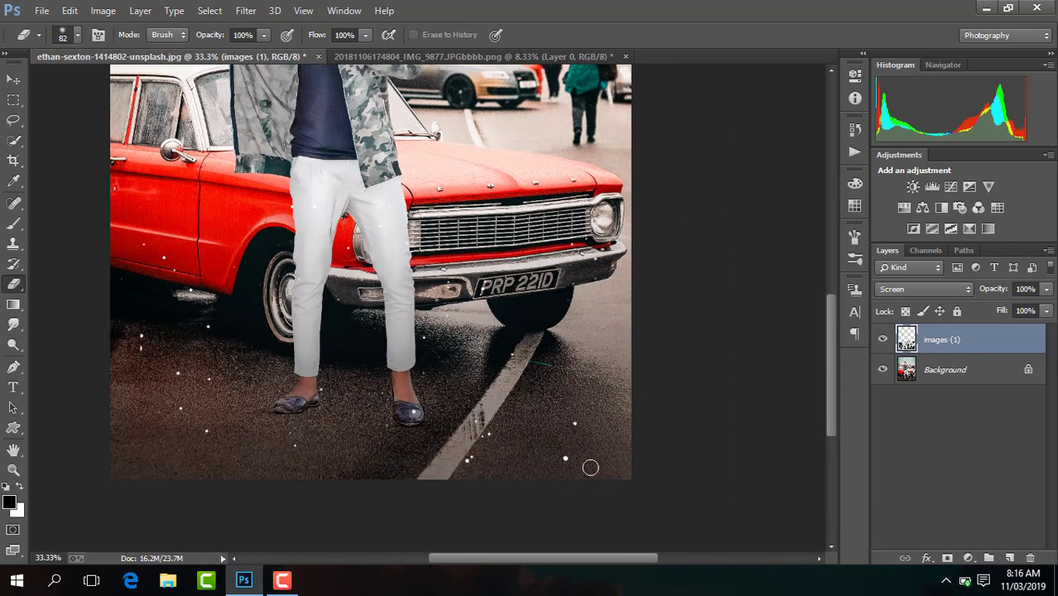
pyautogui.hotkey('ctrl', '-')
pyautogui.hotkey('ctrl', '-')
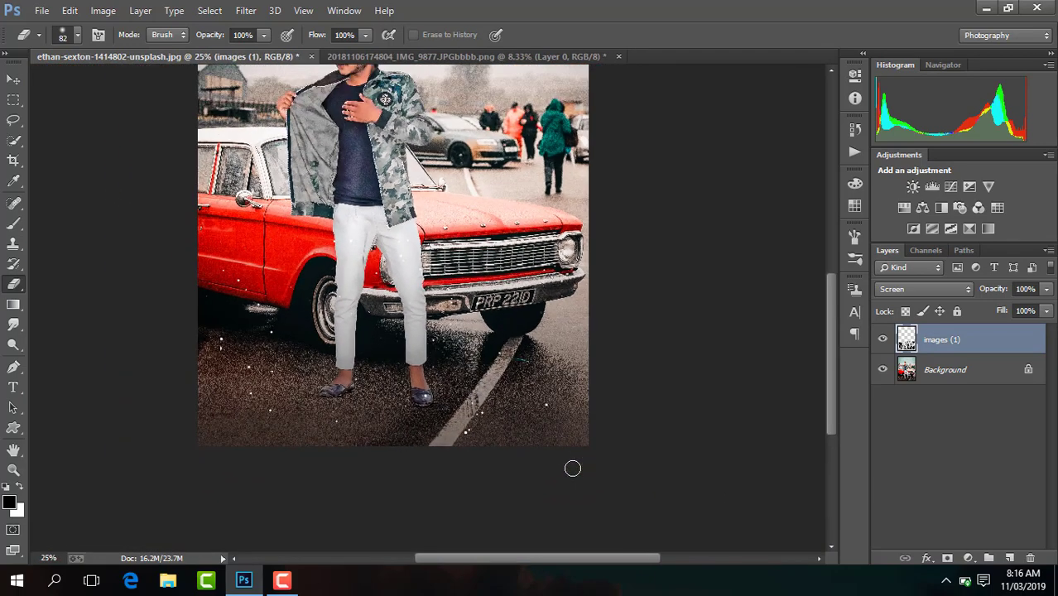
# Compare the image with and without the speckle layer and merge it into the background
pyautogui.click(881, 340)
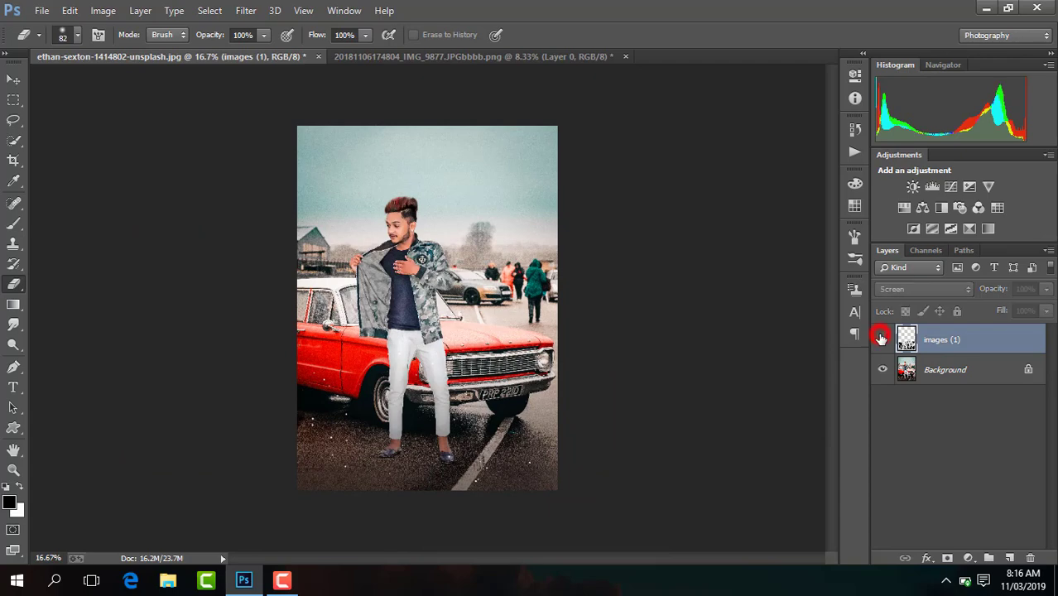
pyautogui.click(881, 340)
pyautogui.rightClick(899, 340)
pyautogui.click(723, 474)
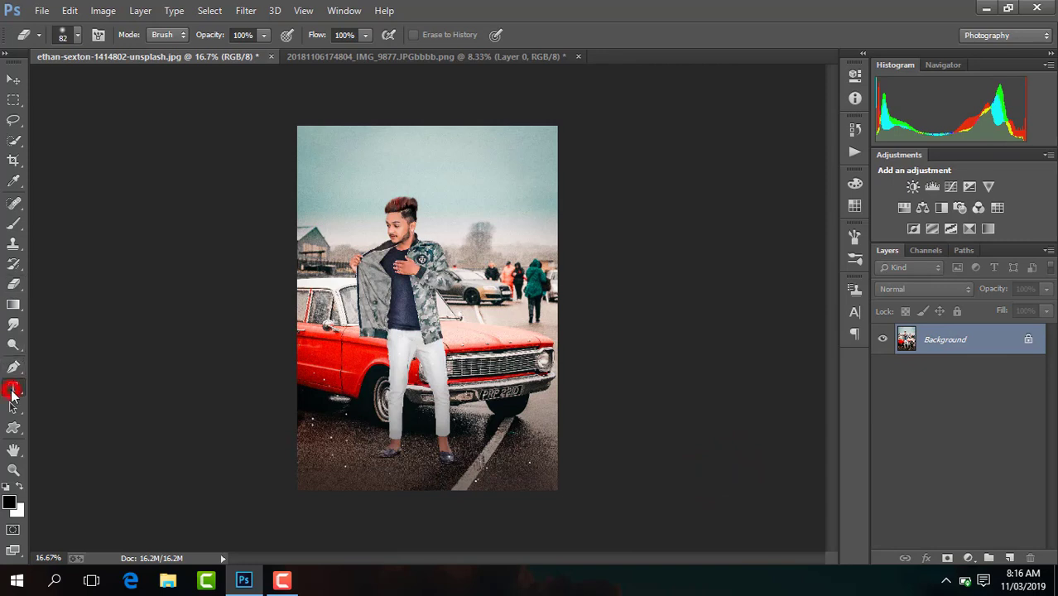
# Choose the Horizontal Type tool
pyautogui.press('t')
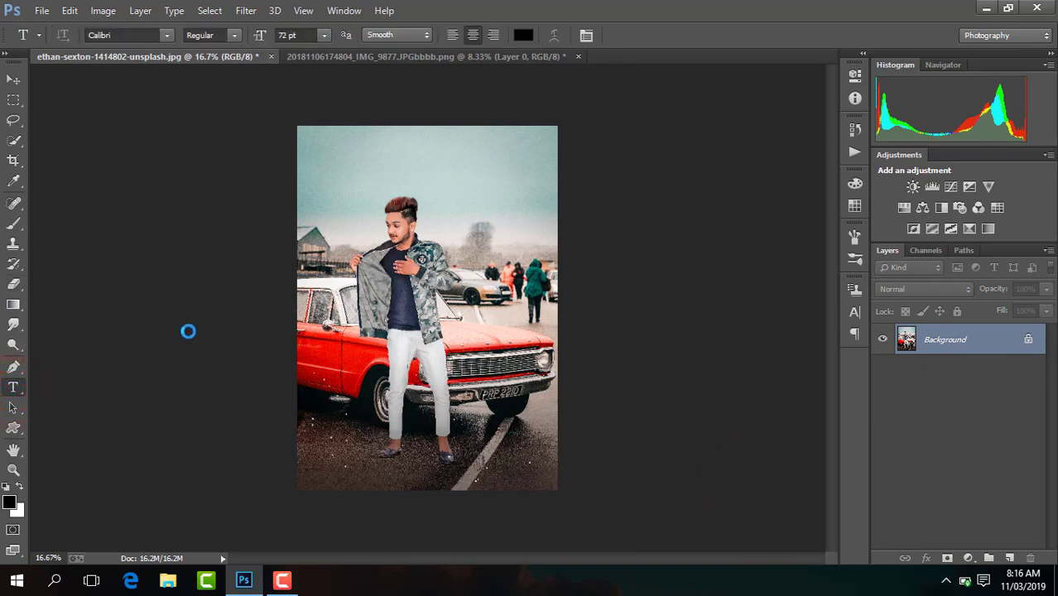